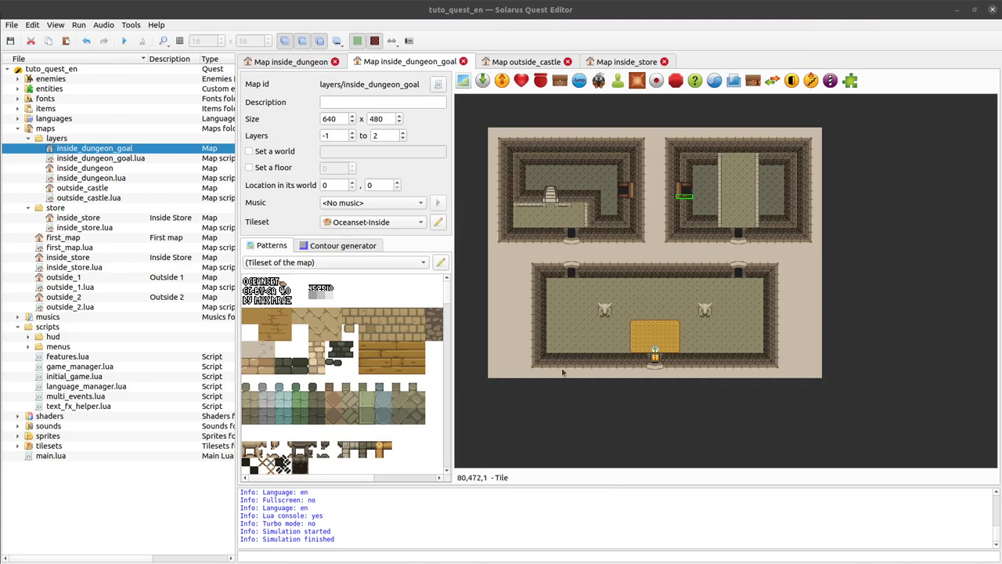
Step: Compare the room layouts of the inside_dungeon_goal map and the unfinished inside_dungeon map
left_click(915, 335)
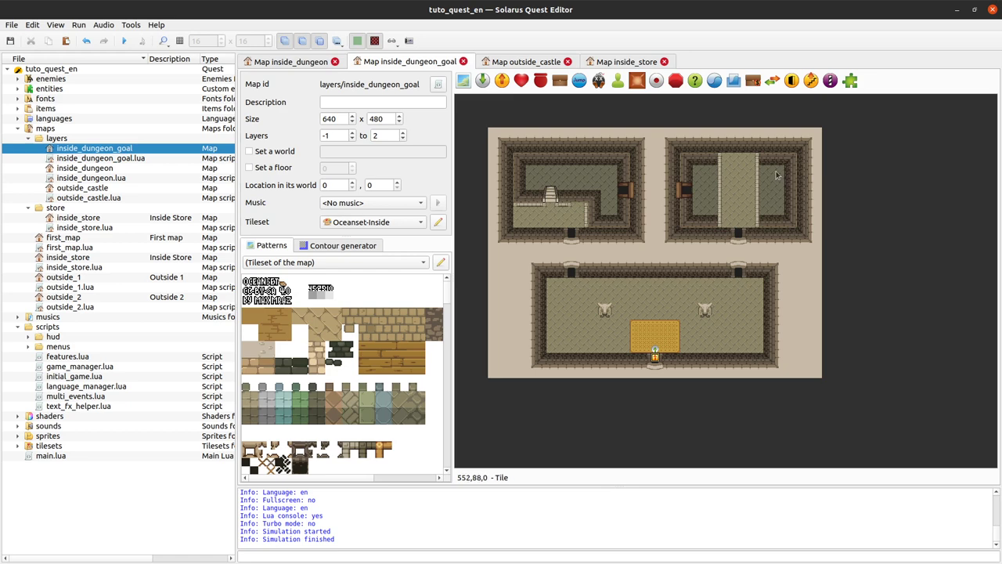
scroll(411, 62, "up", 1)
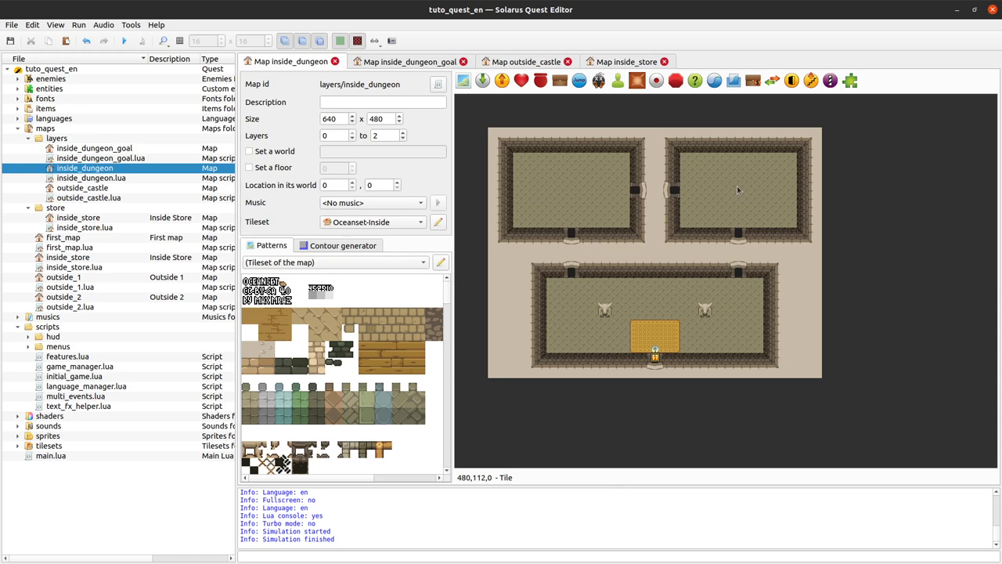
scroll(739, 187, "up", 2, "ctrl")
middle_click_drag(613, 254, 840, 322)
scroll(840, 322, "down", 2, "ctrl")
left_click(404, 66)
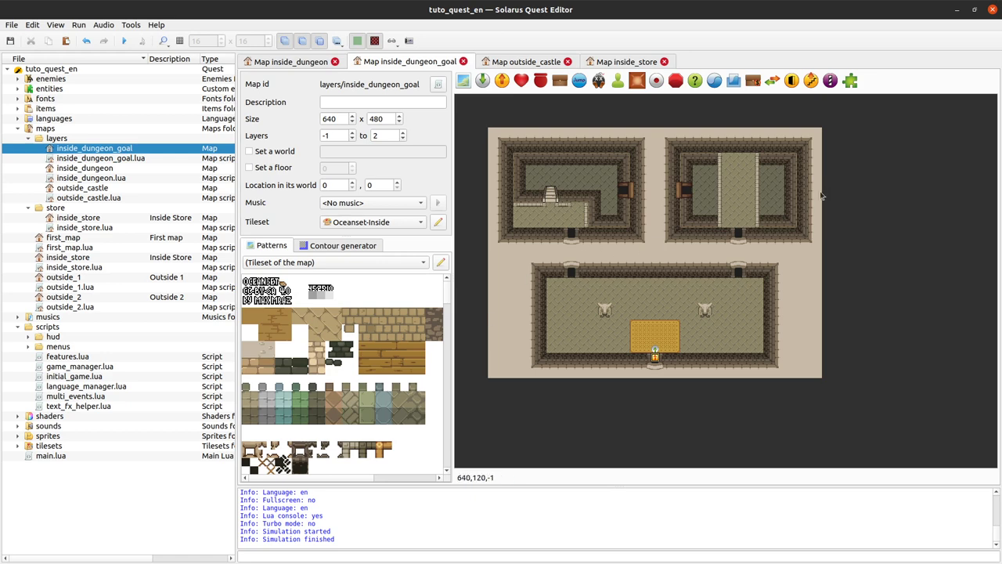
Step: Examine which parts of inside_dungeon_goal sit on layer 1 by hiding that layer and showing it again
left_click(741, 249)
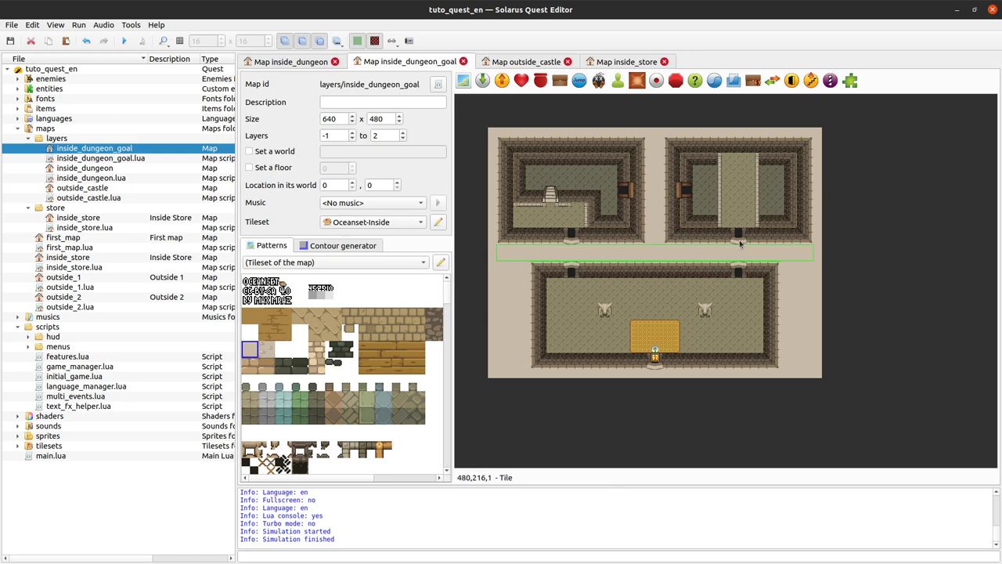
left_click(740, 243)
left_click(897, 235)
key("0")
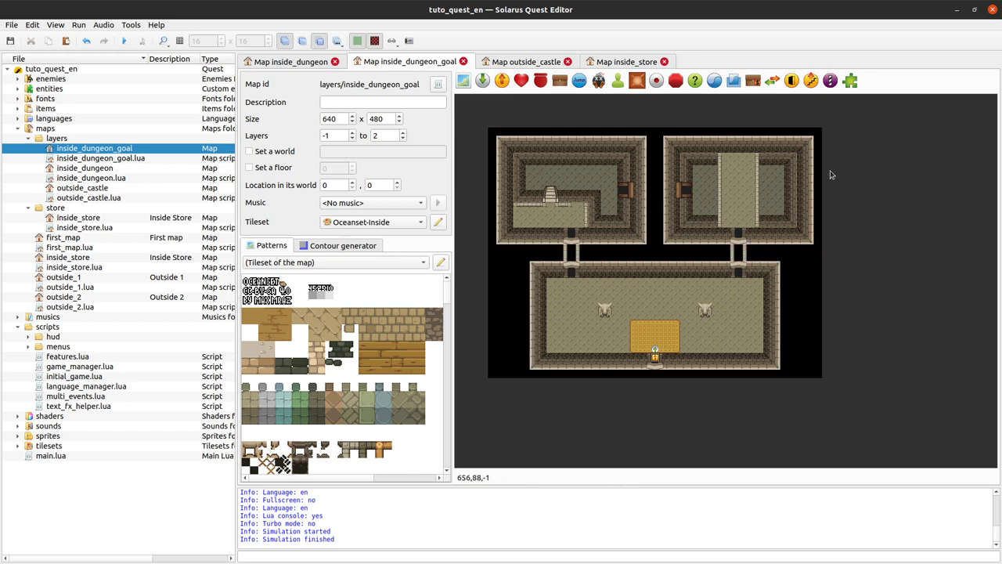
key("1")
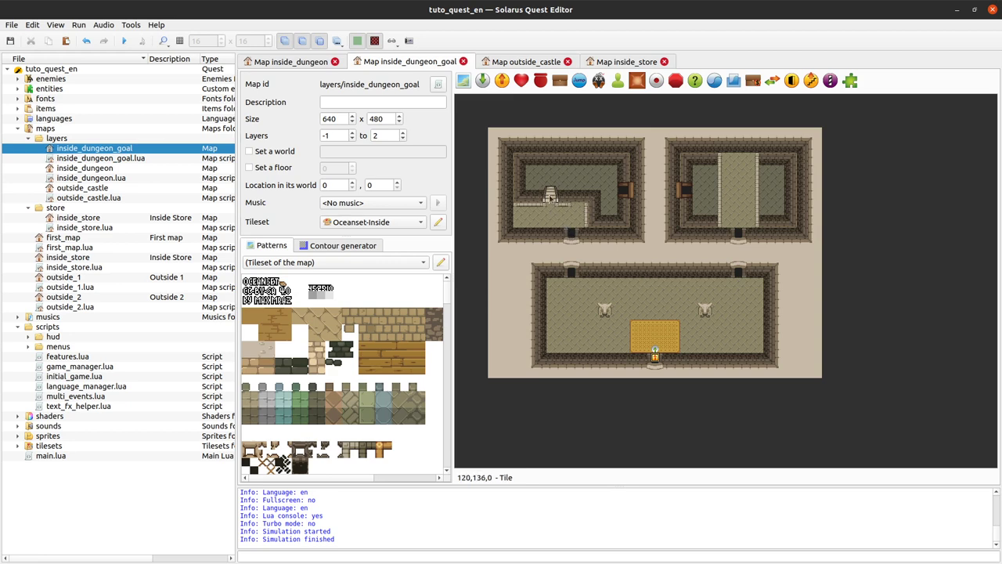
Step: Check the layer of the raised floor in the goal map's upper-left room and inspect the side doorways
left_click(563, 217)
right_click(556, 224)
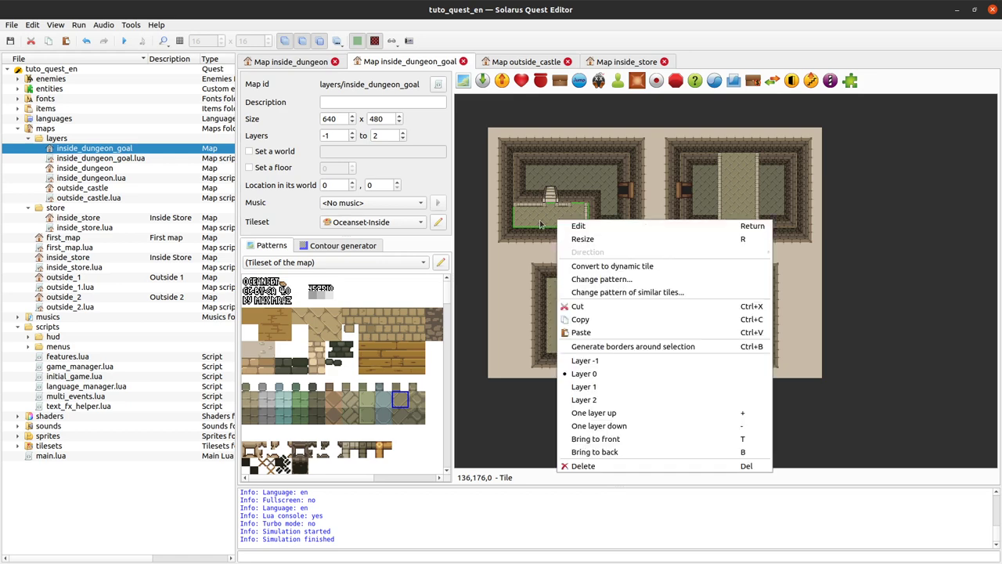
left_click(543, 220)
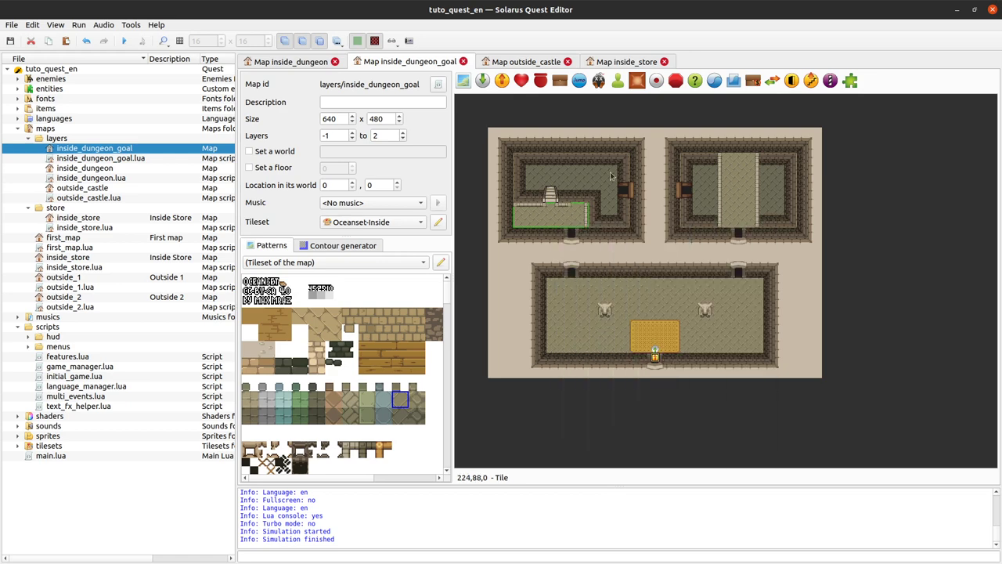
left_click(893, 218)
scroll(736, 174, "up", 1, "ctrl")
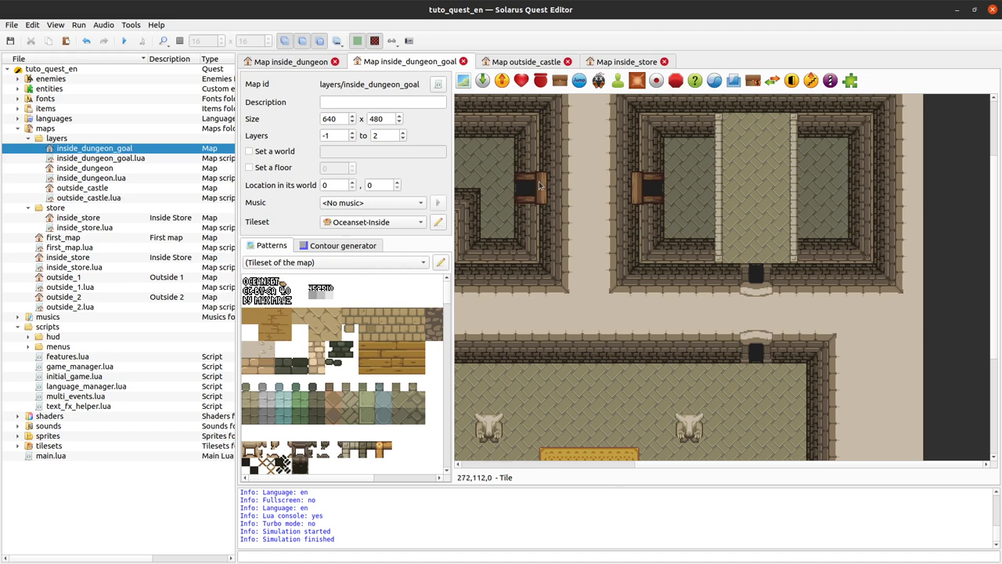
middle_click_drag(546, 202, 727, 233)
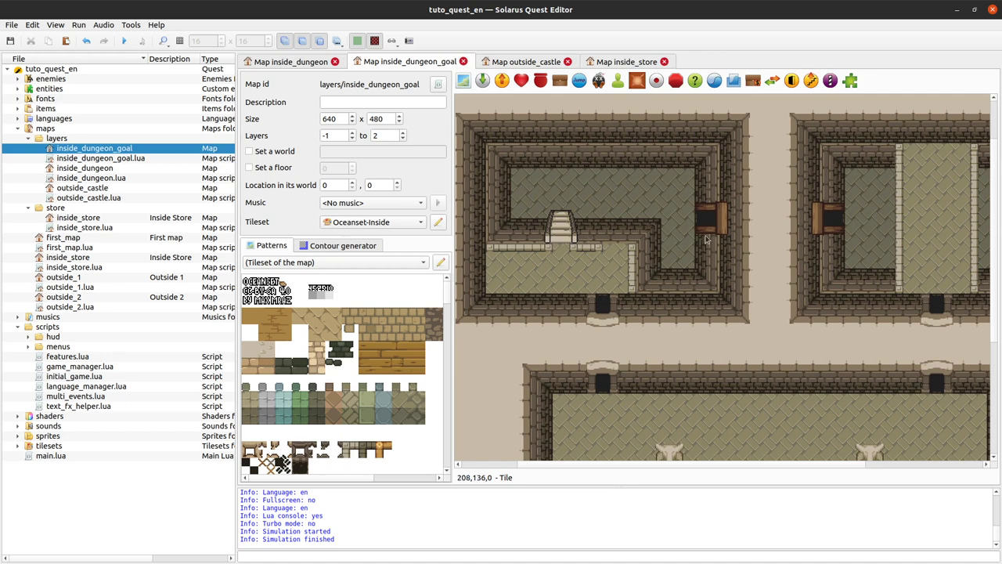
Step: Delete the floor tile of the upper-right room in the inside_dungeon map and save the map
left_click(296, 62)
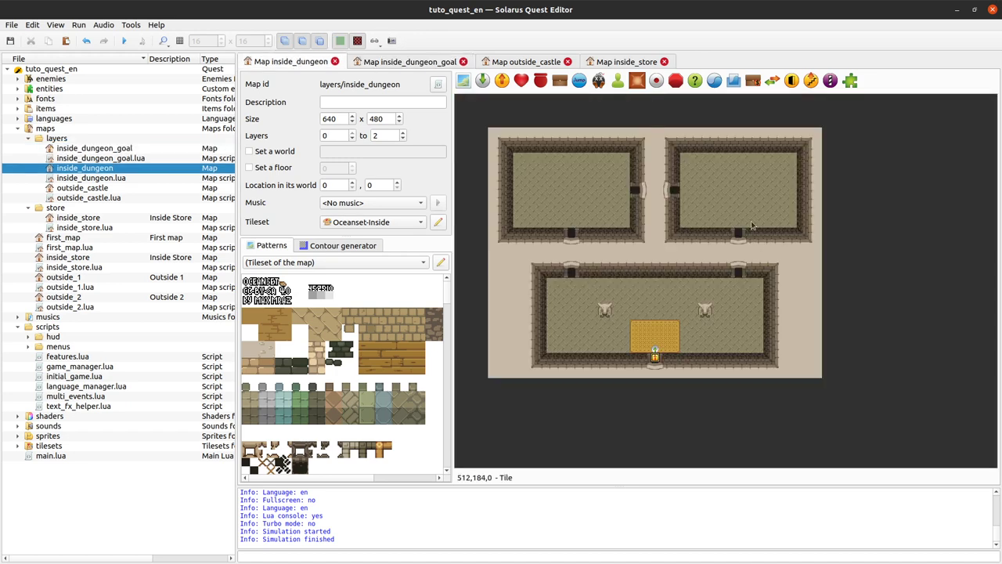
scroll(768, 234, "up", 1, "ctrl")
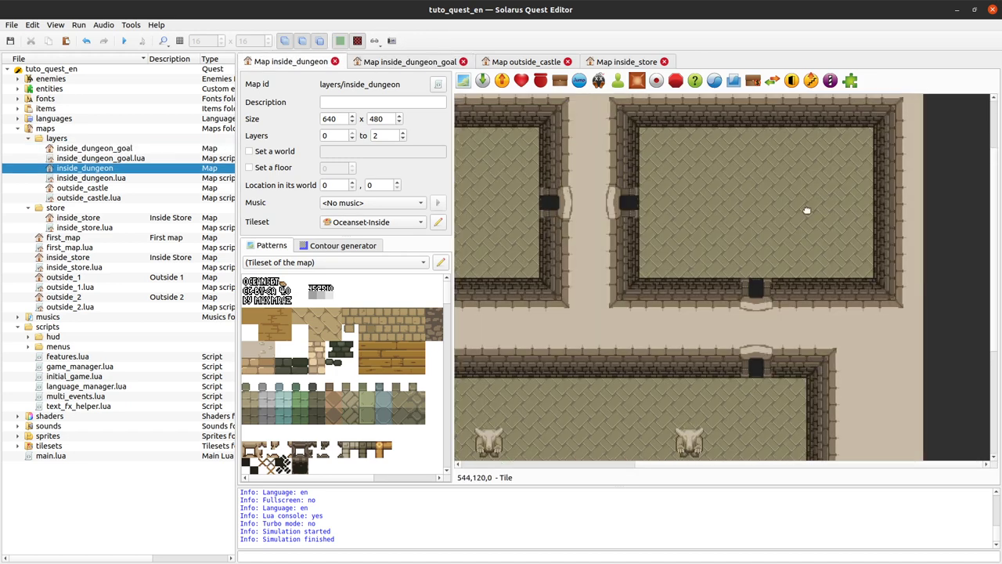
scroll(768, 234, "up", 1)
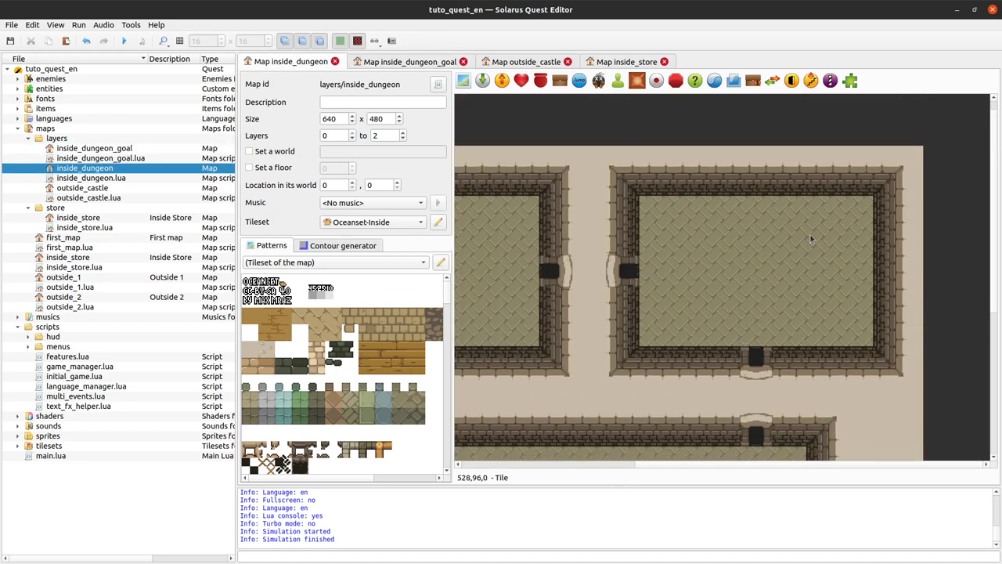
left_click(687, 289)
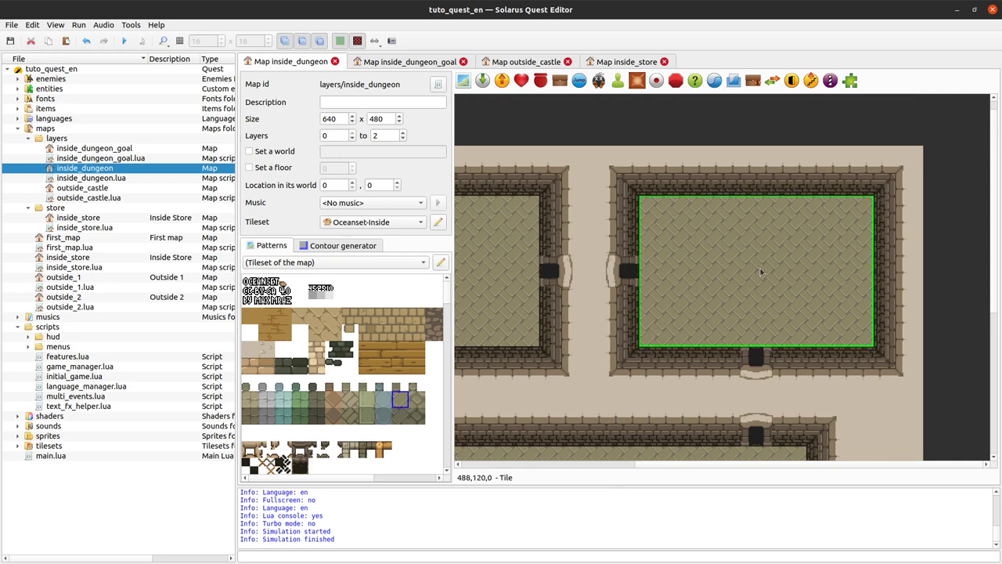
key("Delete")
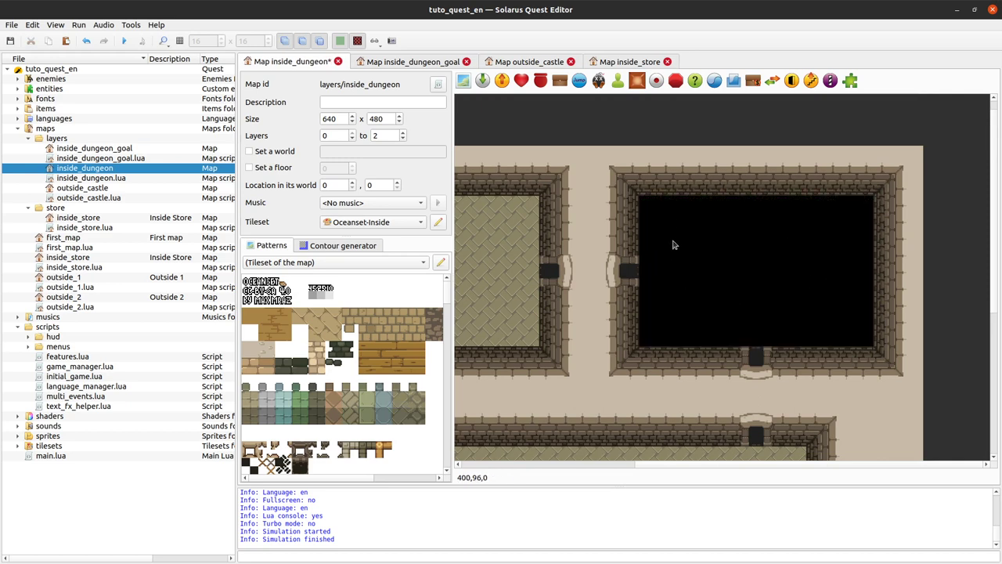
left_click_drag(673, 240, 483, 319)
left_click(423, 63)
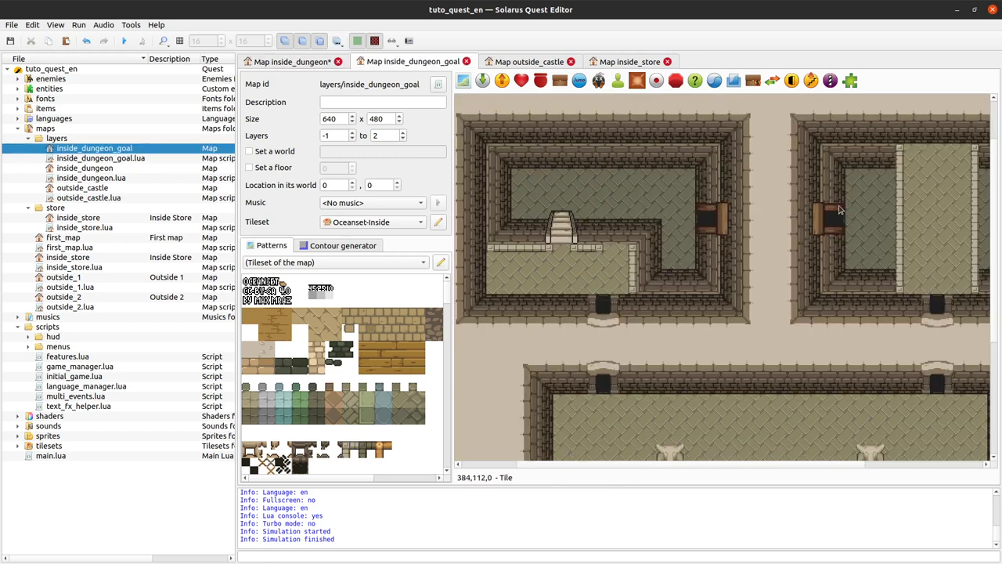
left_click(275, 65)
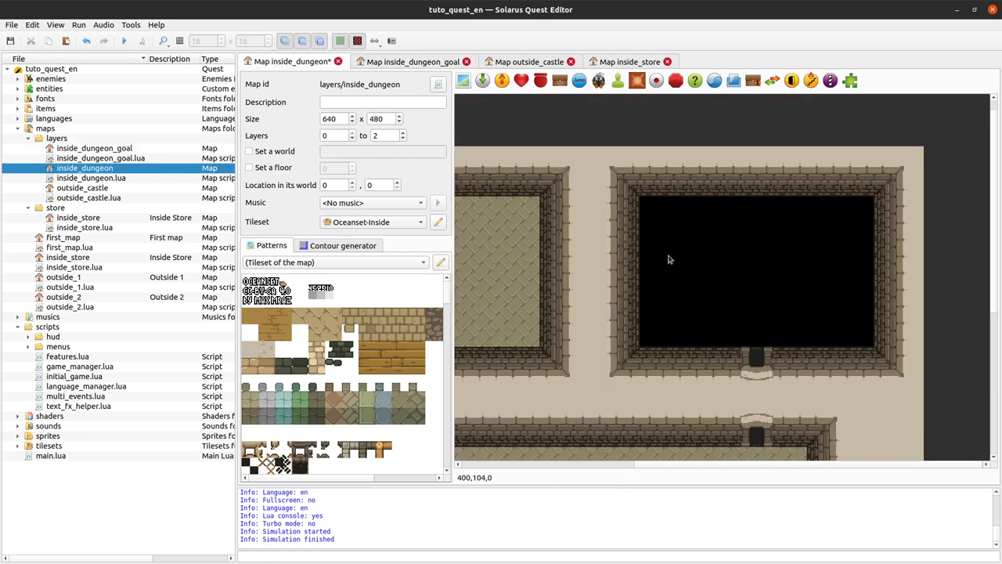
scroll(767, 325, "down", 2)
key("ctrl+s")
Step: Check which layer the large lower room's floor tile is assigned to
right_click(727, 352)
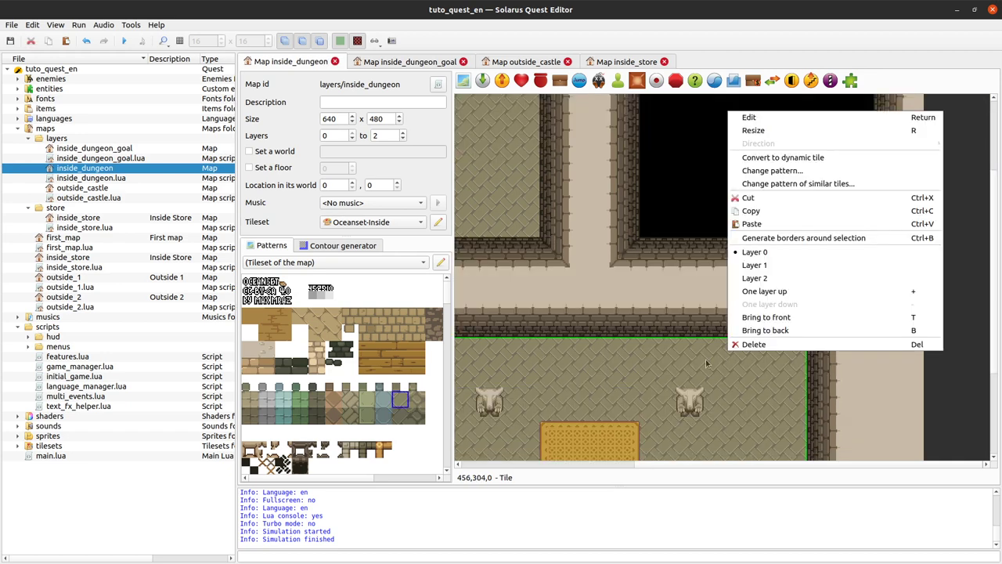
left_click(780, 254)
scroll(924, 391, "up", 3)
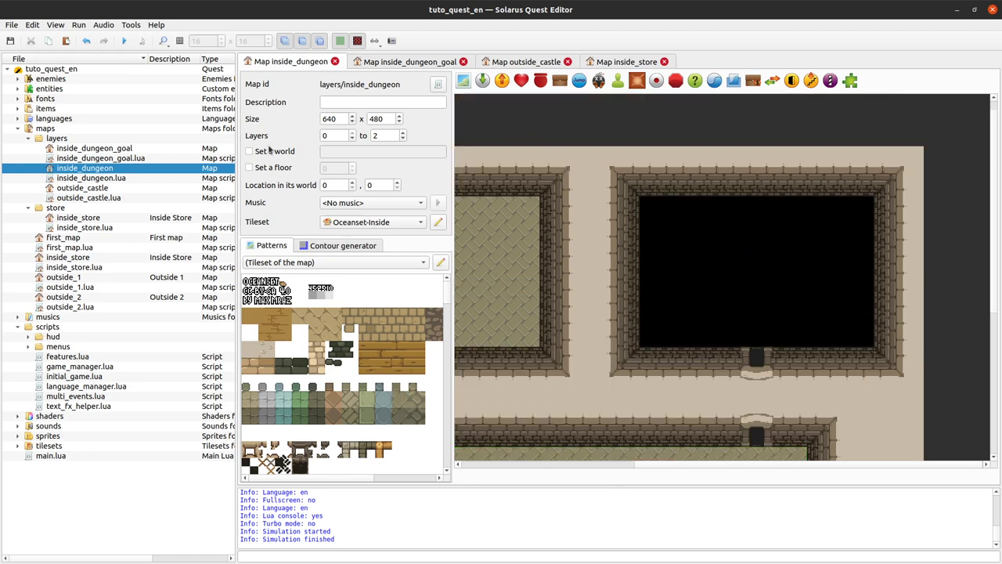
Step: Set the inside_dungeon map's lowest layer to -1 and save the map
double_click(335, 136)
double_click(388, 136)
left_click(382, 135)
left_click(351, 138)
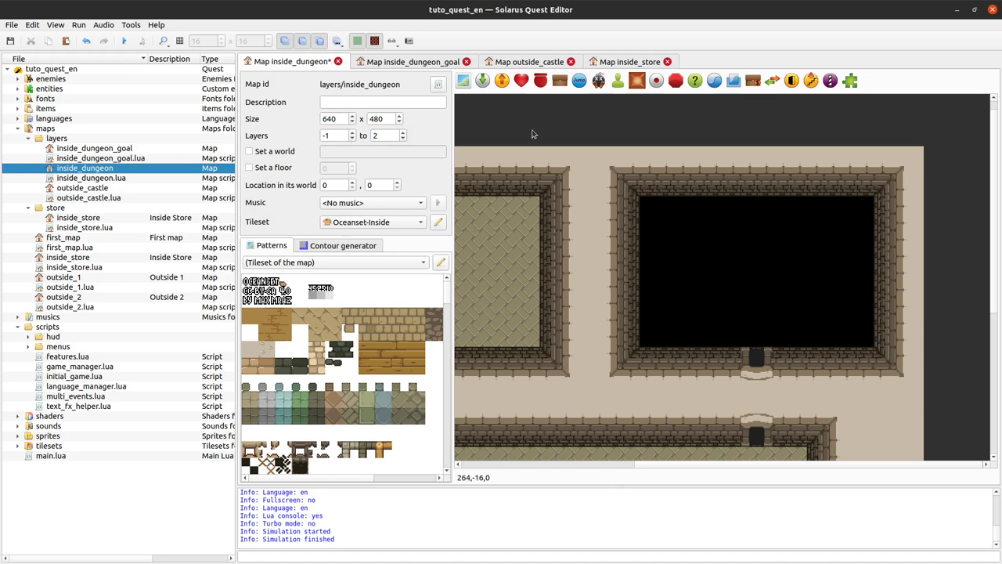
key("ctrl+s")
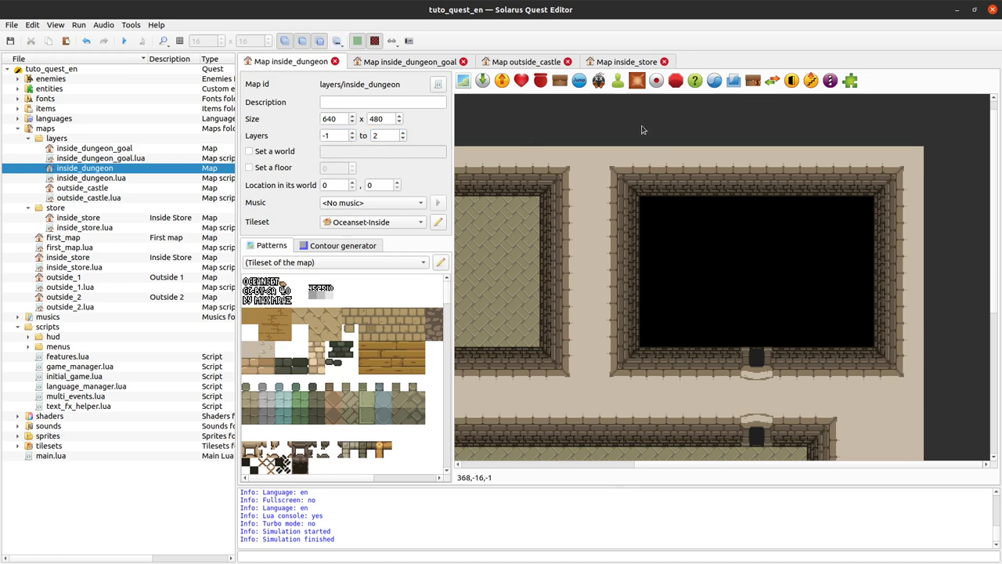
Step: Place the brown brick wall border patterns inside the emptied upper-right room and stretch them to fill the opening
middle_click_drag(700, 266, 593, 267)
scroll(340, 389, "down", 5)
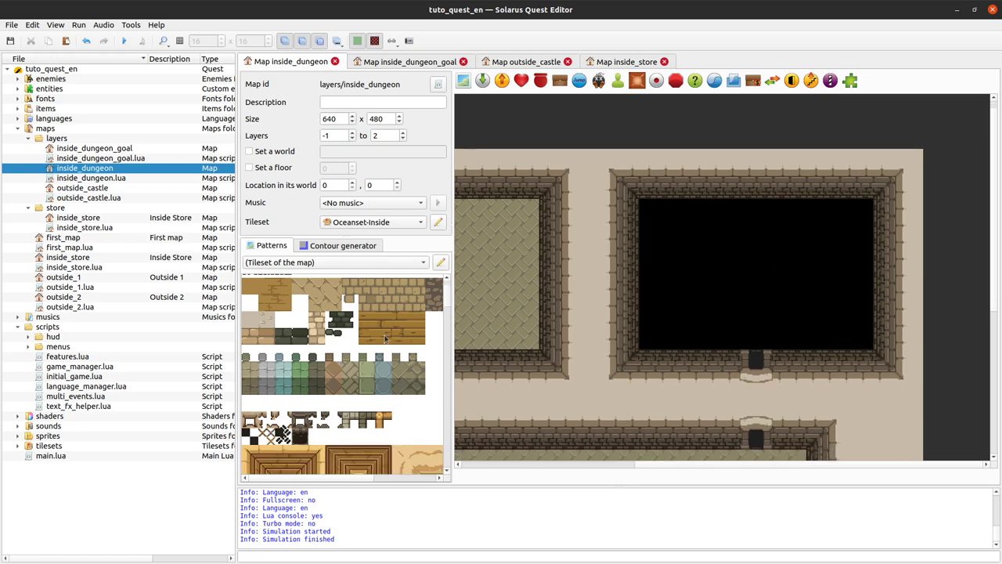
scroll(395, 399, "down", 2)
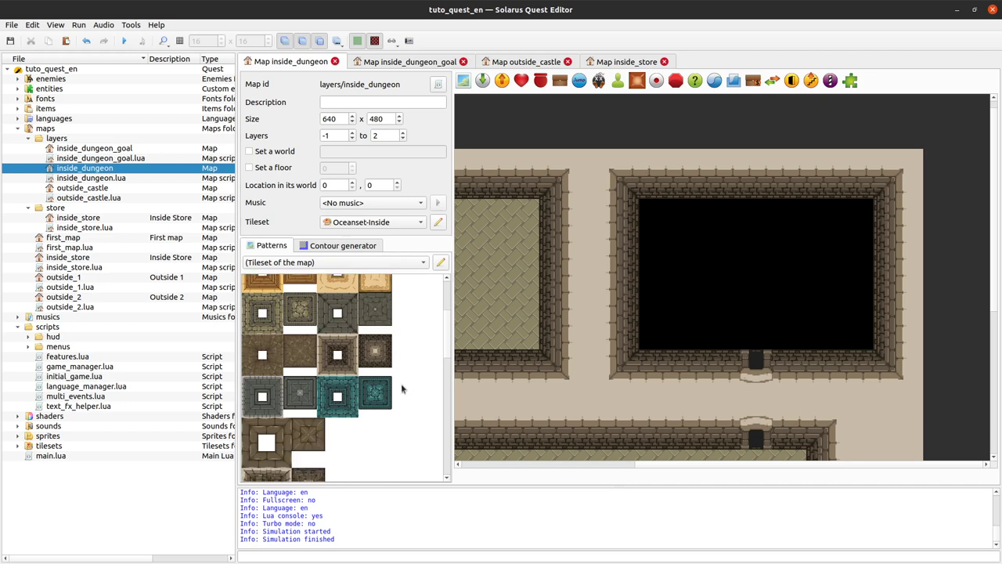
scroll(356, 354, "up", 1, "ctrl")
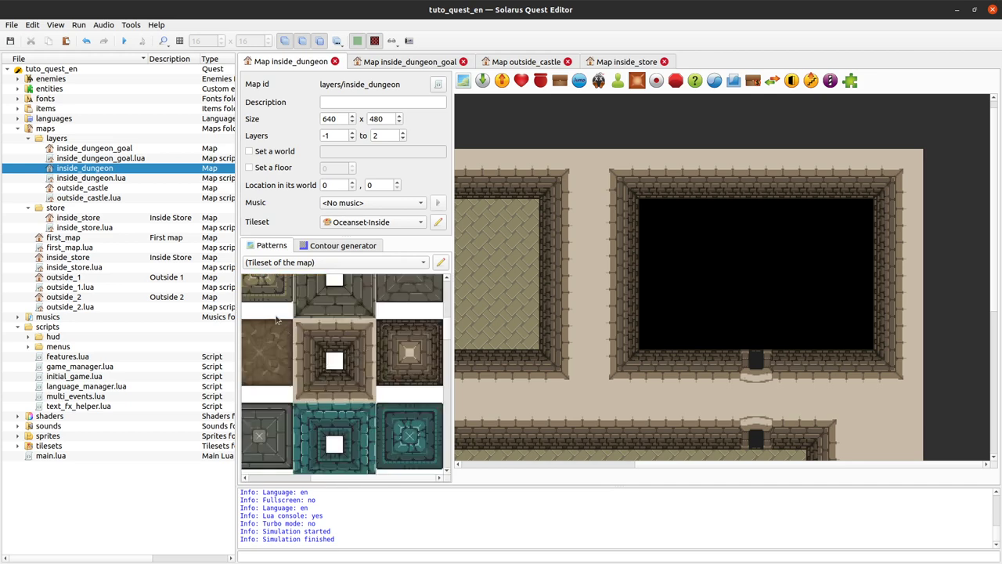
left_click_drag(291, 318, 385, 396)
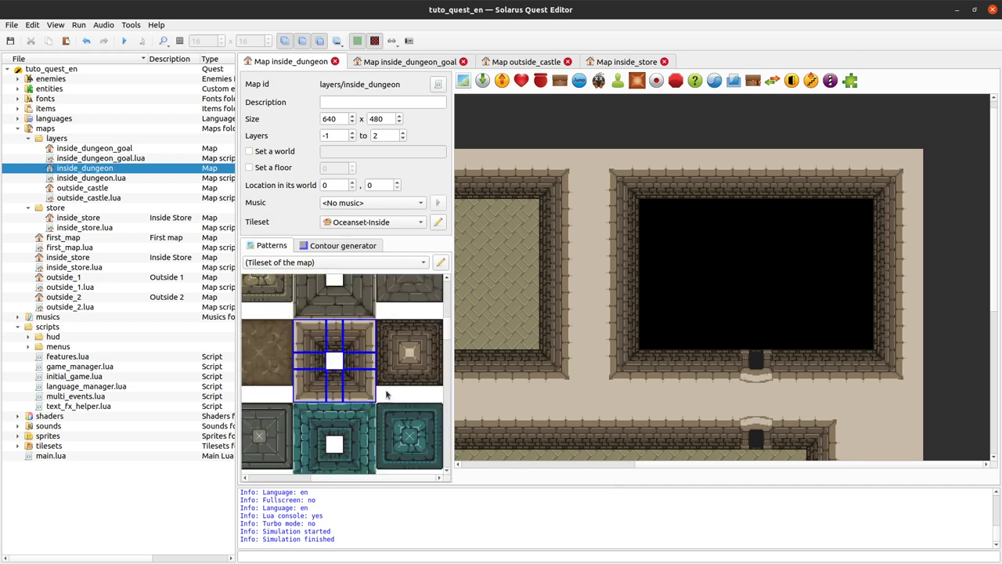
left_click(684, 246)
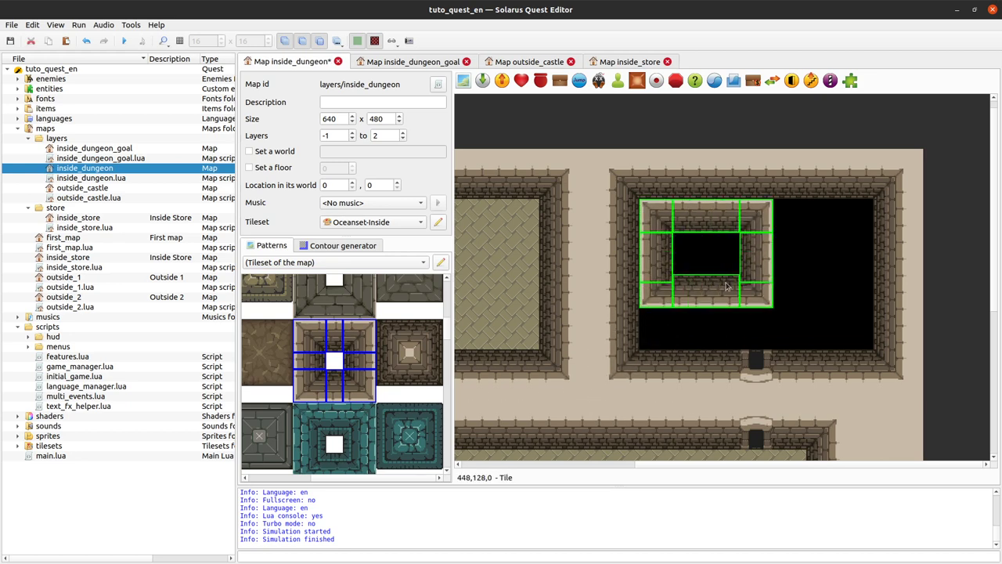
left_click_drag(729, 288, 832, 325)
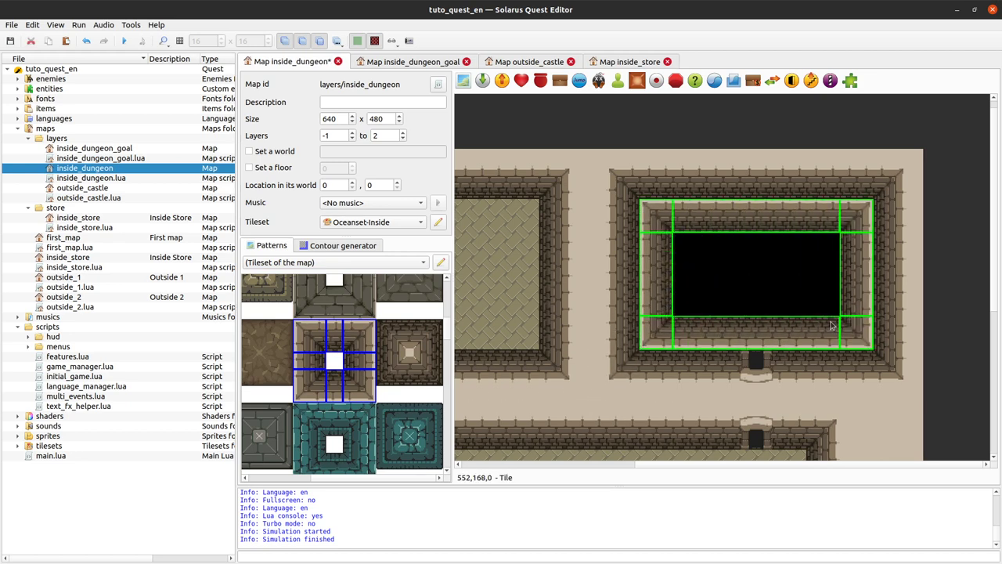
left_click(976, 271)
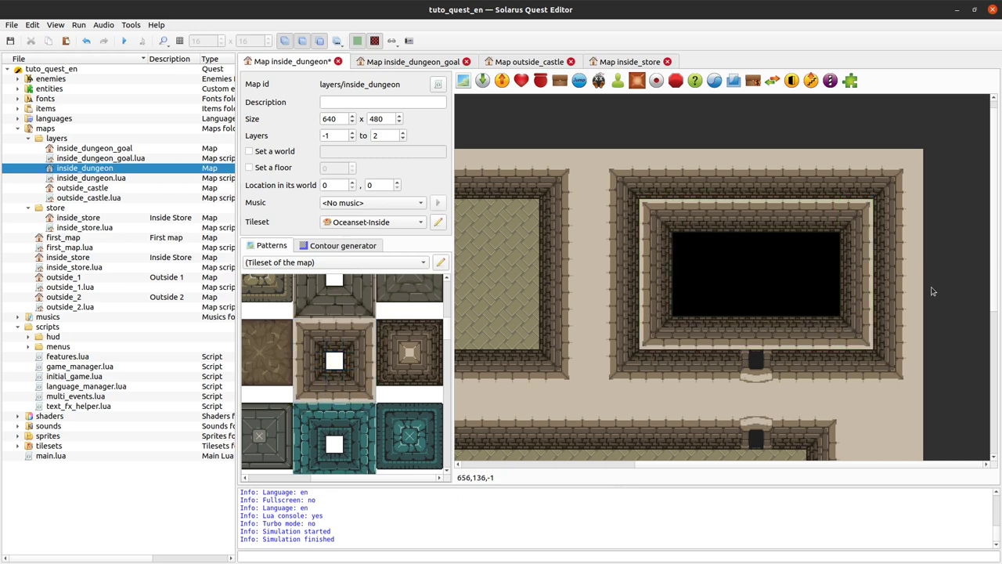
Step: Select all eight inner wall border tiles and move them about 8 pixels up and to the left
left_click(647, 205)
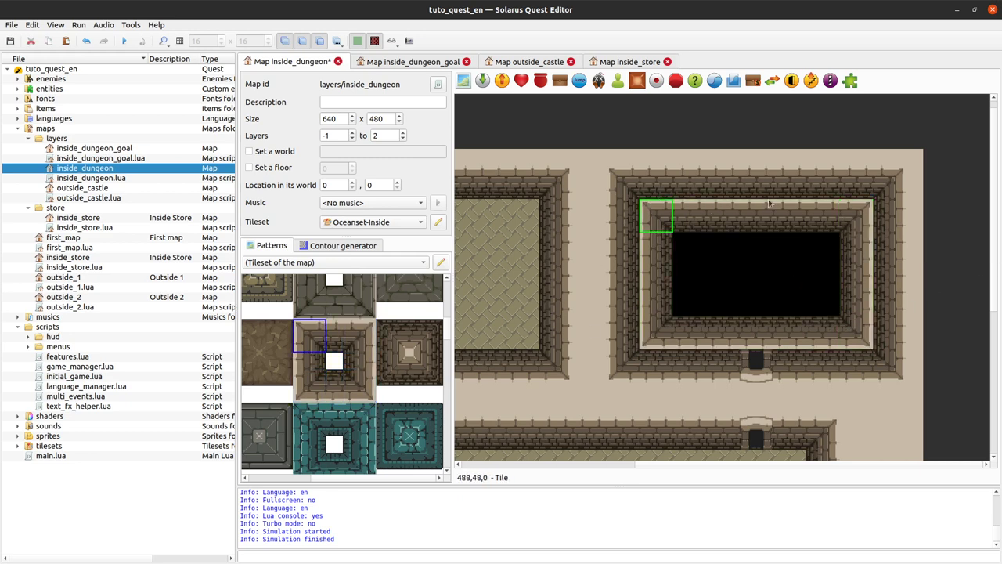
left_click(697, 258)
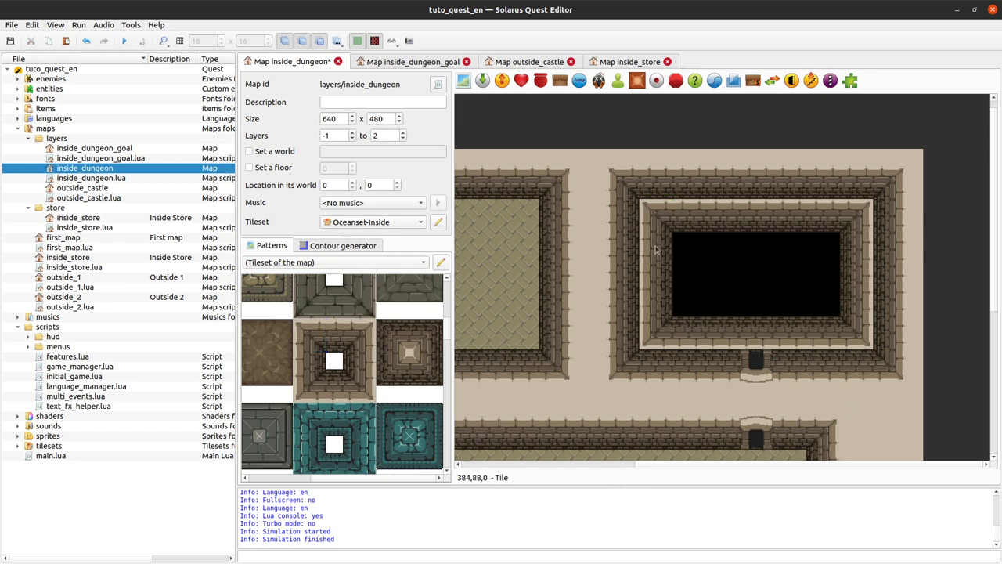
left_click(653, 305)
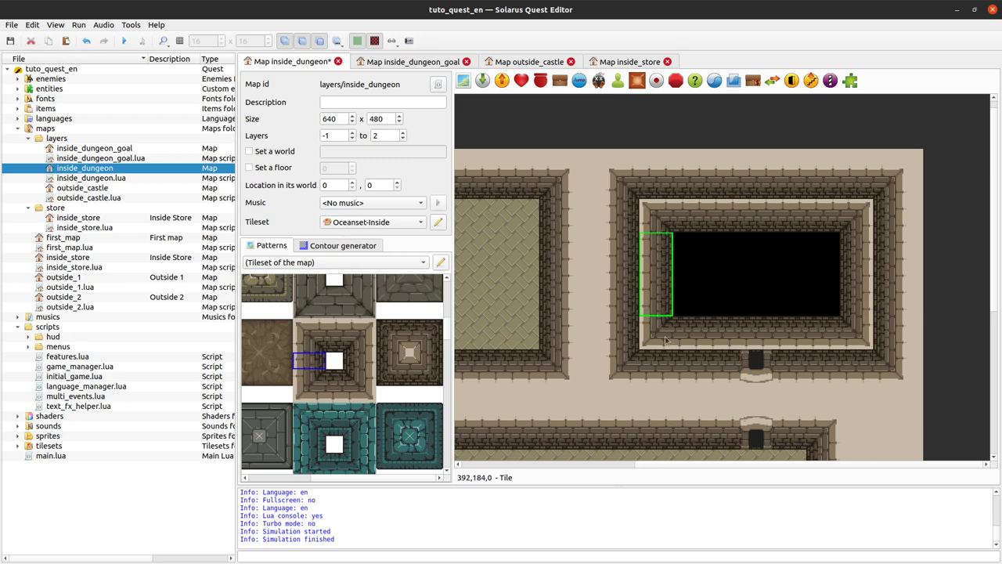
left_click(663, 223, "ctrl")
left_click(711, 223, "ctrl")
left_click(860, 223, "ctrl")
left_click(861, 253, "ctrl")
left_click(857, 332, "ctrl")
left_click(675, 335, "ctrl")
left_click(662, 335, "ctrl")
left_click_drag(811, 330, 806, 327)
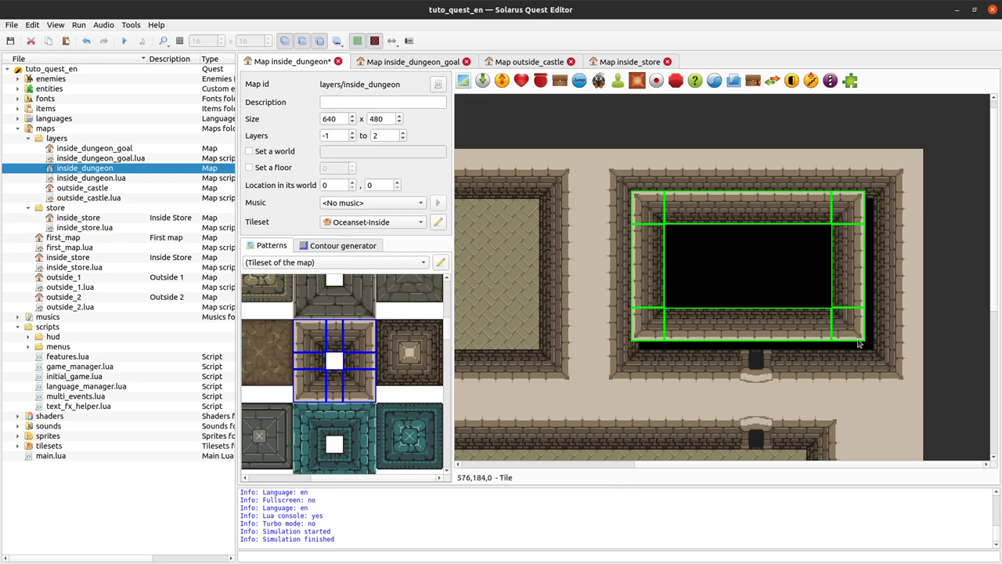
Step: Enlarge the selected wall border by about 16 pixels in width and height and move it to layer -1
key("r")
left_click_drag(837, 328, 838, 330)
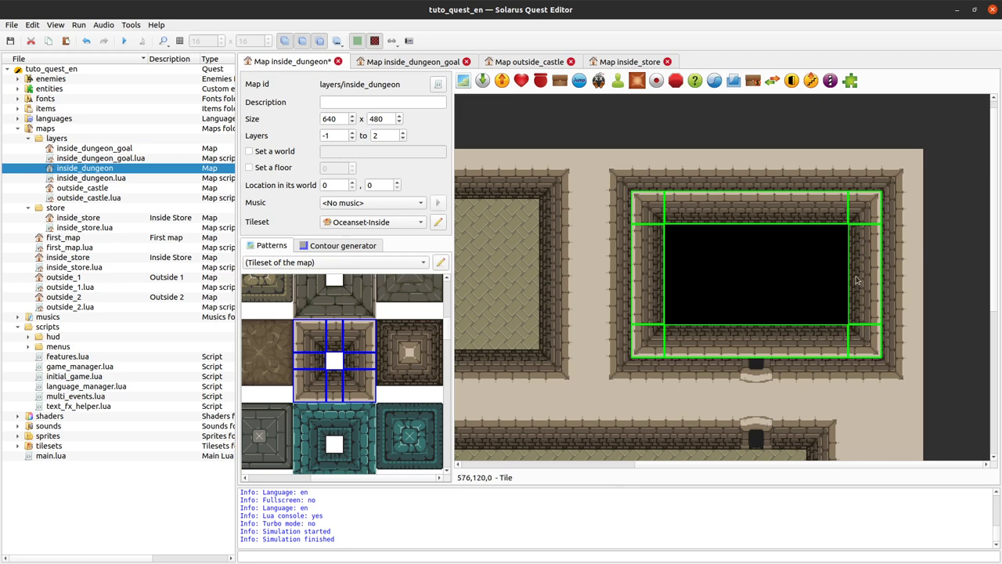
right_click(837, 339)
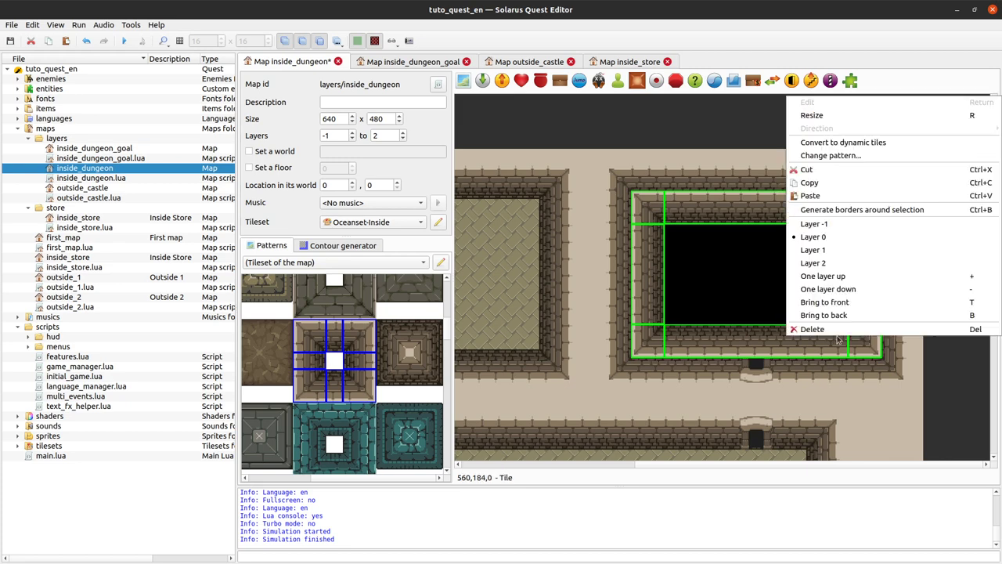
left_click(838, 224)
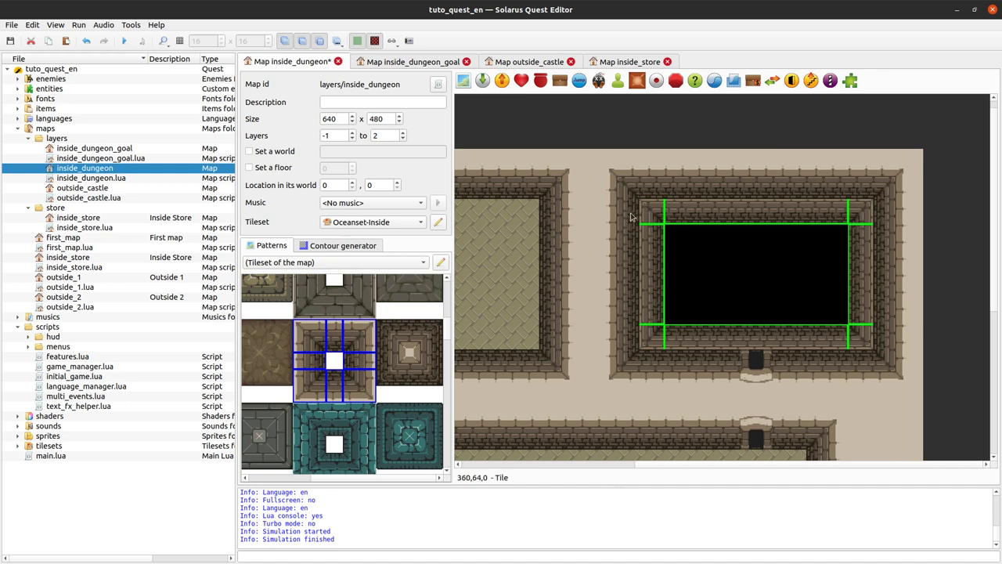
Step: Reselect the eight inner wall border tiles of the sunken room, clear the selection and save the inside_dungeon map
left_click(639, 297)
left_click(655, 216)
left_click(656, 233, "ctrl")
left_click(691, 215, "ctrl")
left_click(853, 213, "ctrl")
left_click(865, 248, "ctrl")
left_click(865, 338, "ctrl")
left_click(752, 336, "ctrl")
left_click(656, 336, "ctrl")
mouse_move(649, 295)
left_mouse_down()
mouse_move(660, 306)
mouse_move(652, 295)
left_mouse_up()
left_click(681, 288)
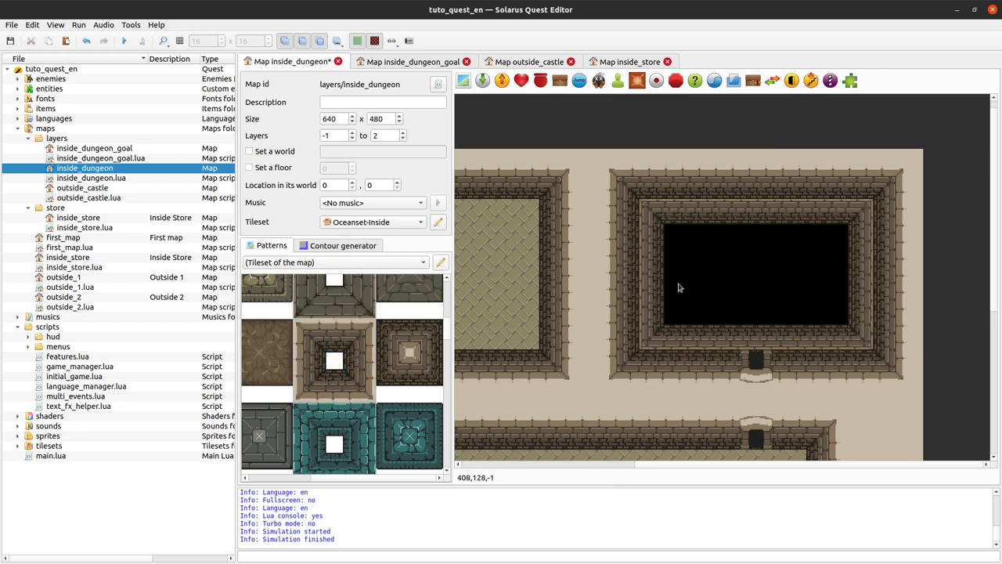
key("ctrl+s")
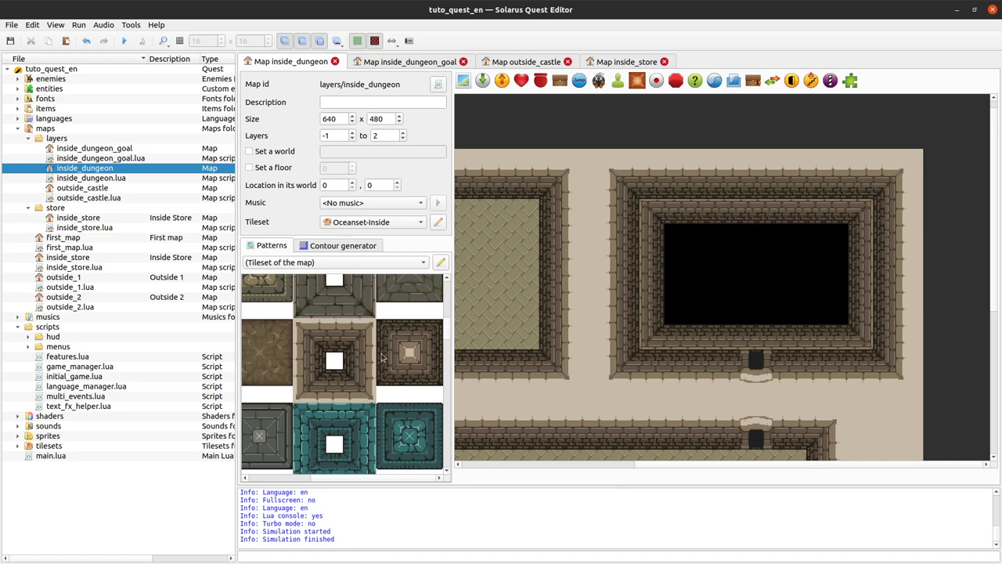
scroll(370, 373, "up", 5)
scroll(398, 348, "down", 5)
scroll(970, 231, "down", 1)
scroll(900, 313, "up", 1)
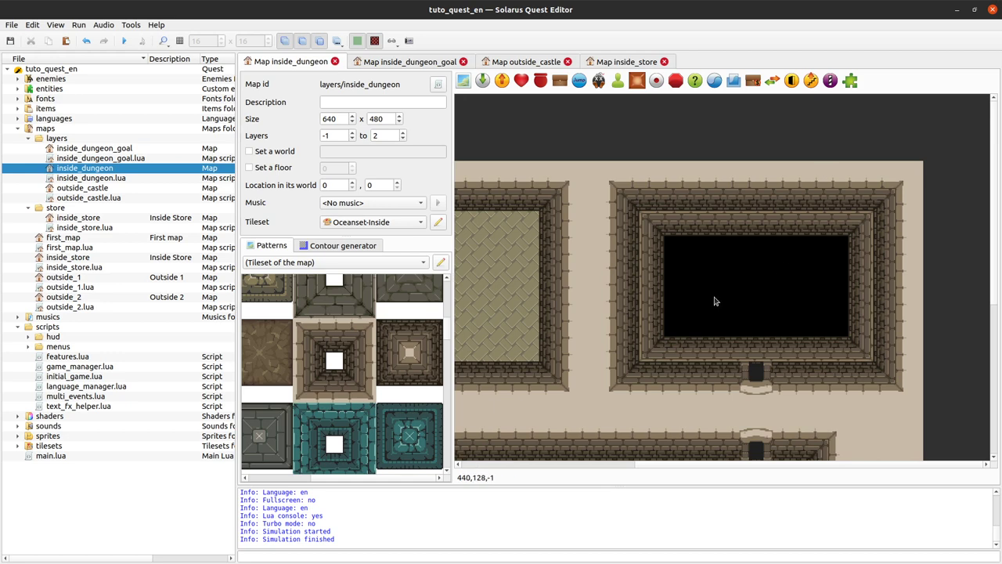
middle_click_drag(720, 291, 736, 306)
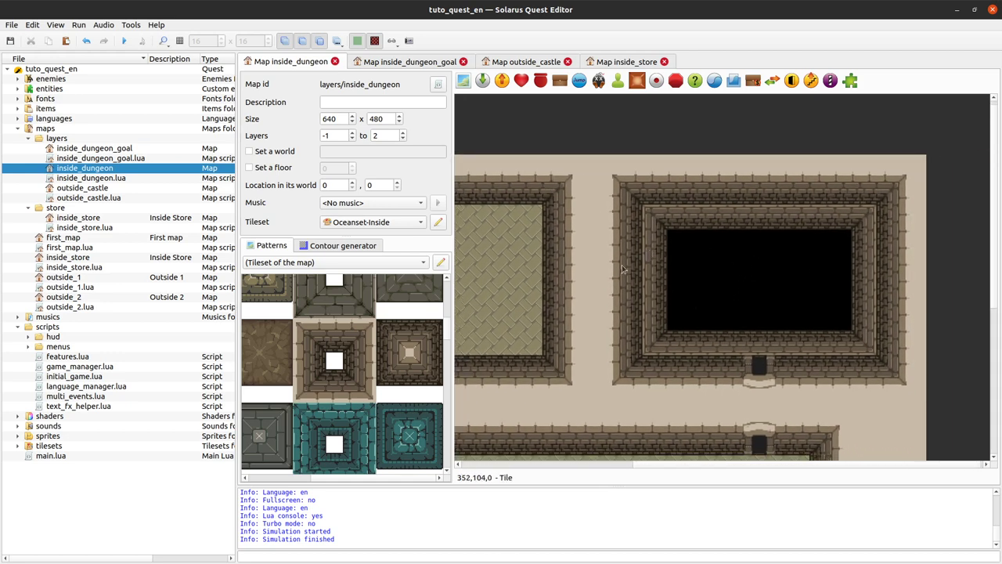
left_click(334, 135)
left_click_drag(661, 211, 663, 344)
left_click(663, 345, "ctrl")
left_click(733, 341, "ctrl")
left_click(697, 313)
Step: Hide layers 0 and 1 to inspect the sunken wall border that lies on layer -1
left_click(283, 43)
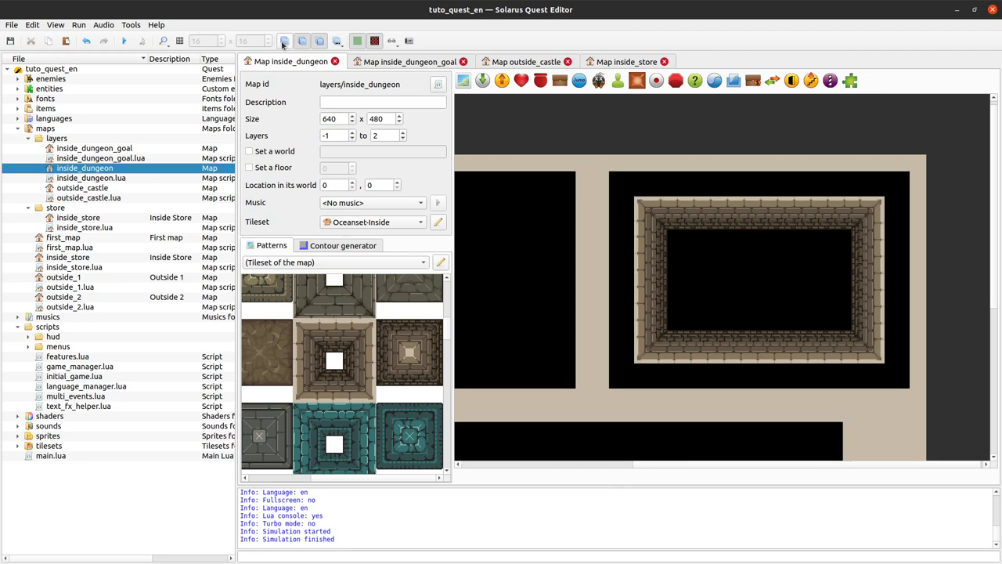
left_click(600, 300)
middle_click_drag(600, 335, 761, 158)
left_click(570, 236)
middle_click_drag(788, 284, 464, 402)
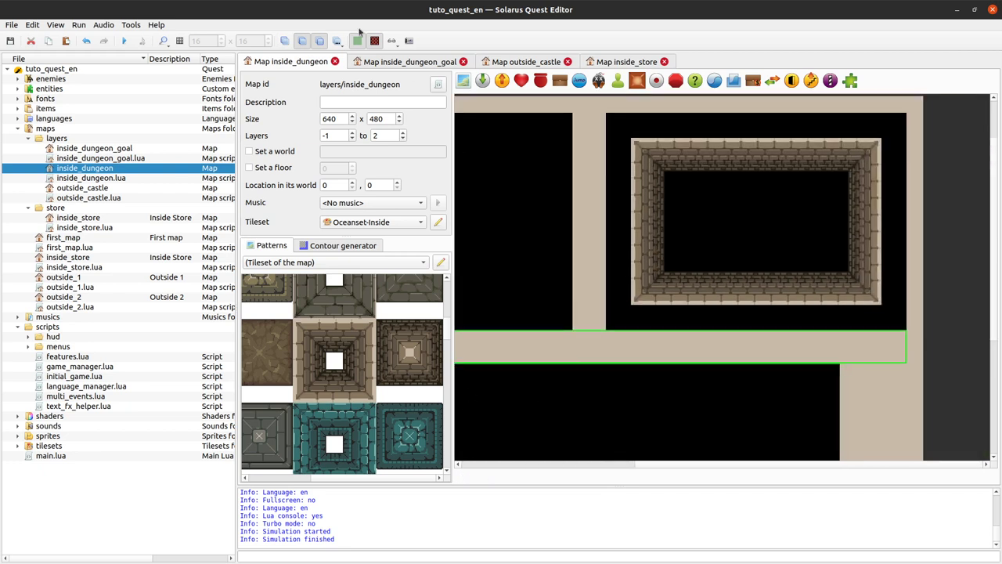
left_click(302, 42)
middle_click_drag(744, 212, 724, 281)
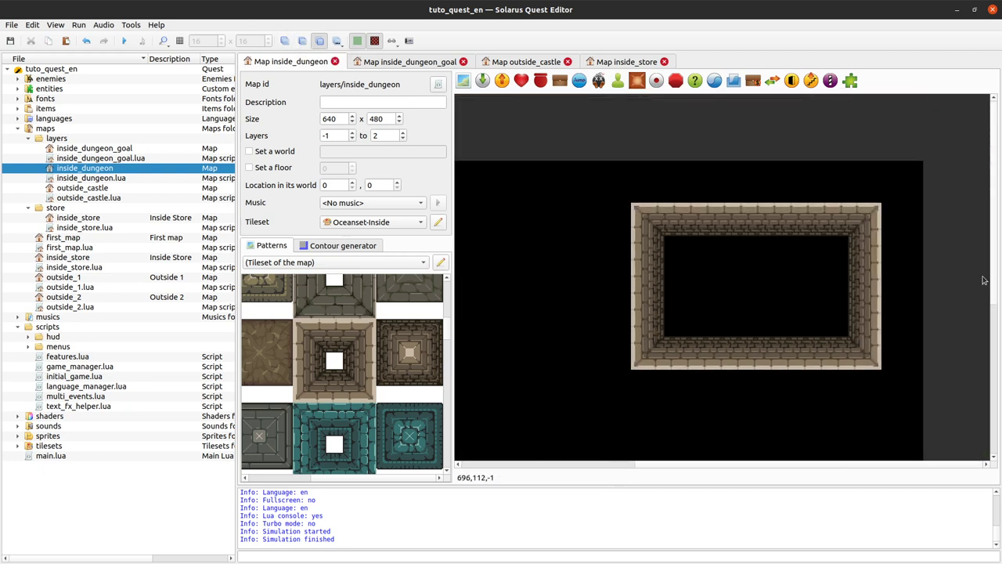
Step: Hide layer -1 to check its contents and show all layers again
left_click(336, 43)
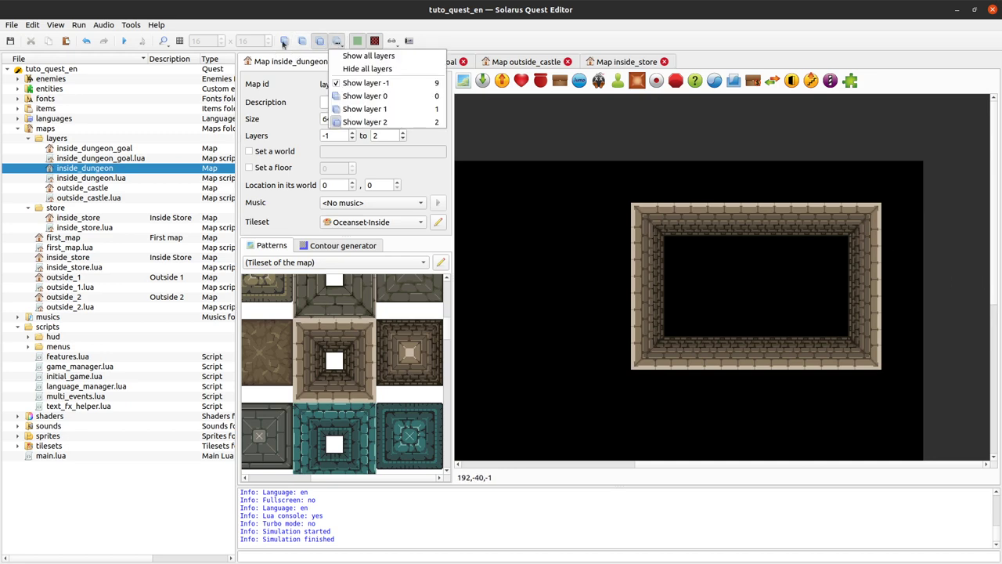
left_click(412, 84)
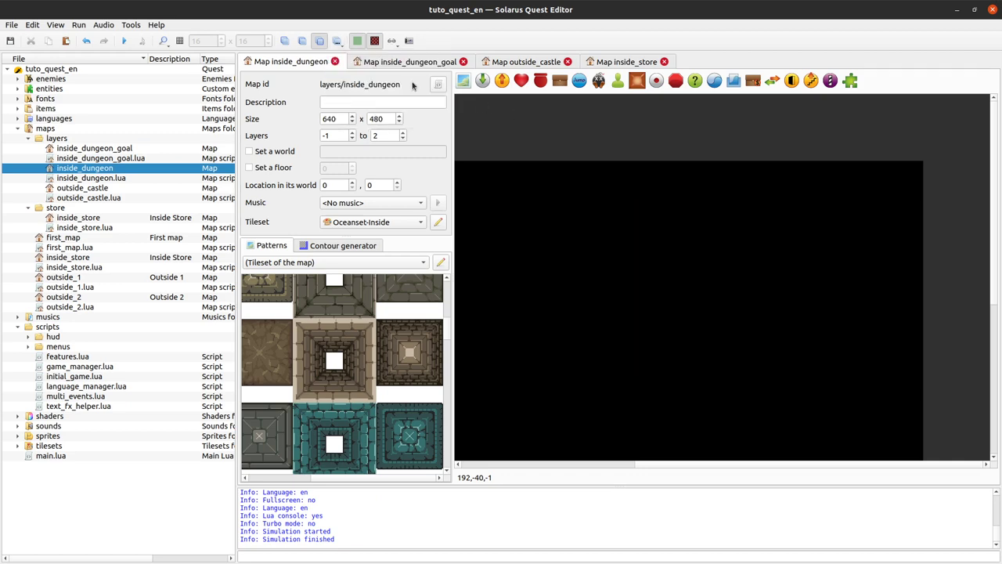
left_click(337, 42)
left_click(373, 57)
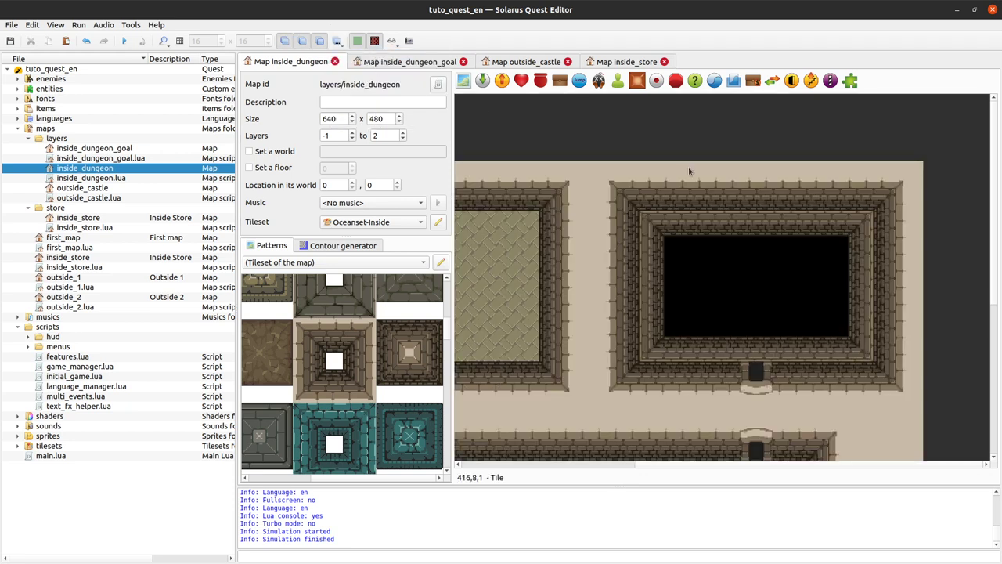
Step: Place the dark diagonal stone floor pattern inside the sunken wall border and stretch it to fill the black opening
scroll(757, 283, "down", 1)
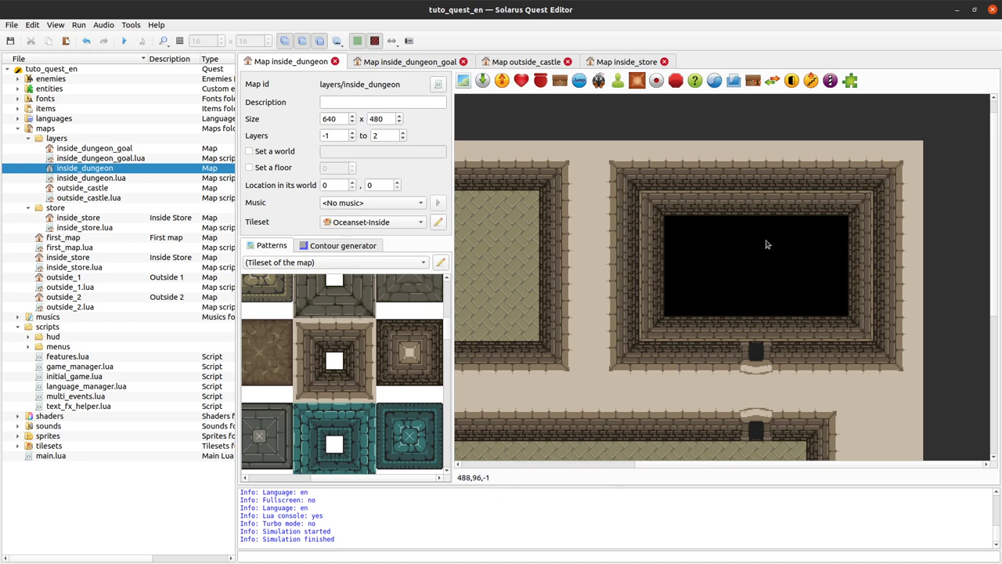
scroll(302, 407, "up", 5)
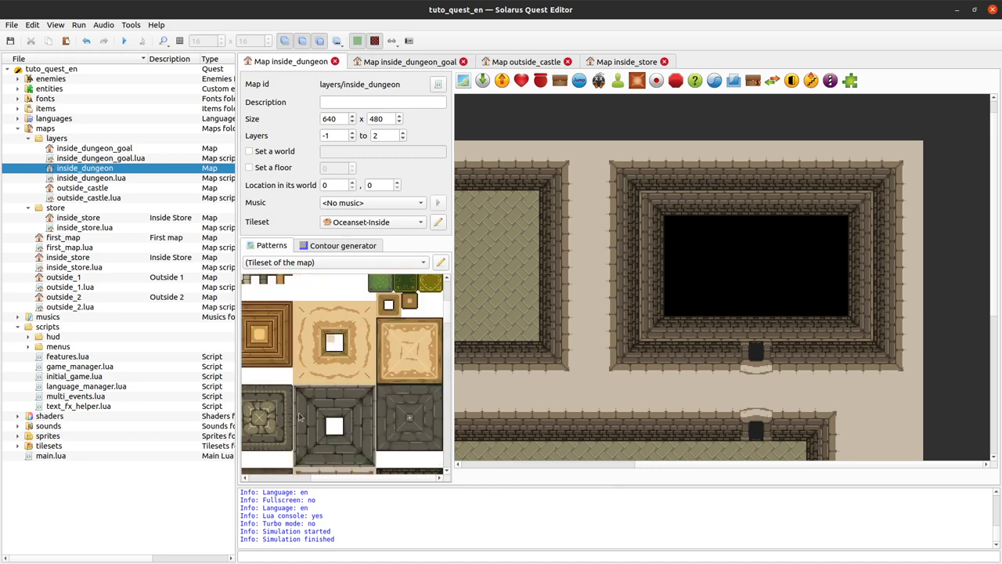
scroll(330, 395, "up", 4)
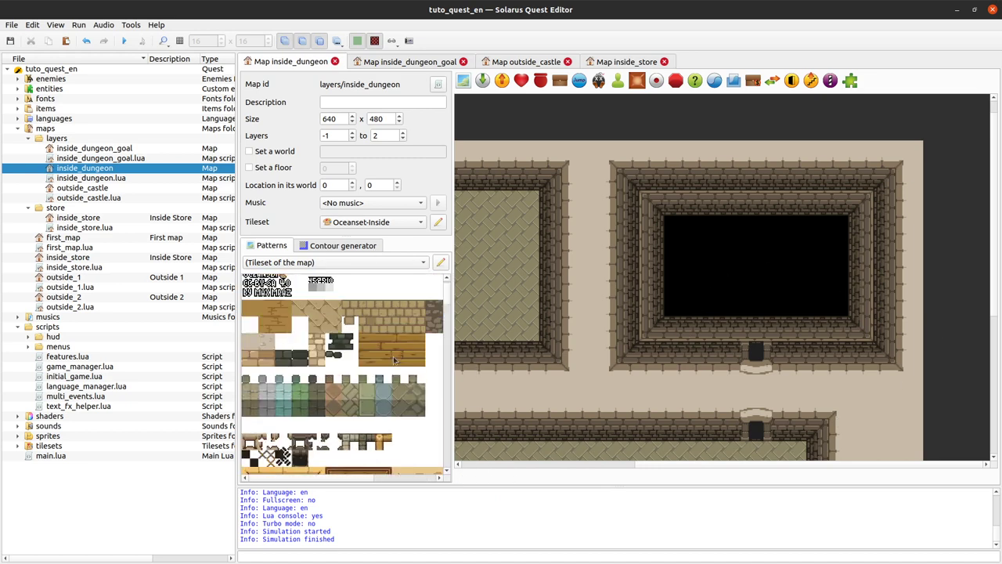
scroll(622, 282, "down", 1)
middle_click_drag(683, 263, 742, 293)
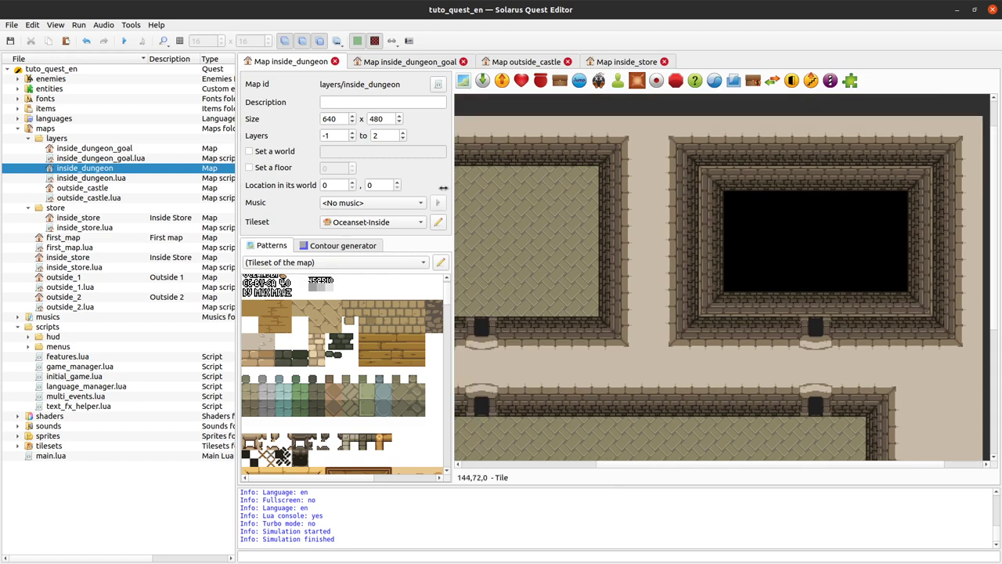
left_click(400, 398)
left_click(413, 430)
left_click(398, 408)
left_click(405, 422)
left_click(398, 406)
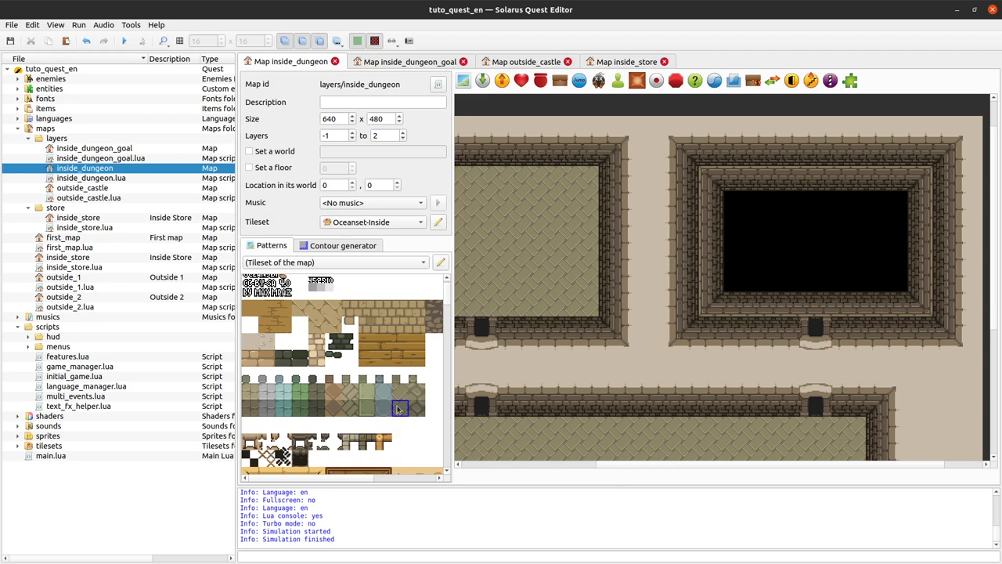
left_click(736, 210)
left_click_drag(736, 210, 906, 292)
middle_click_drag(868, 310, 809, 353)
left_click(963, 286)
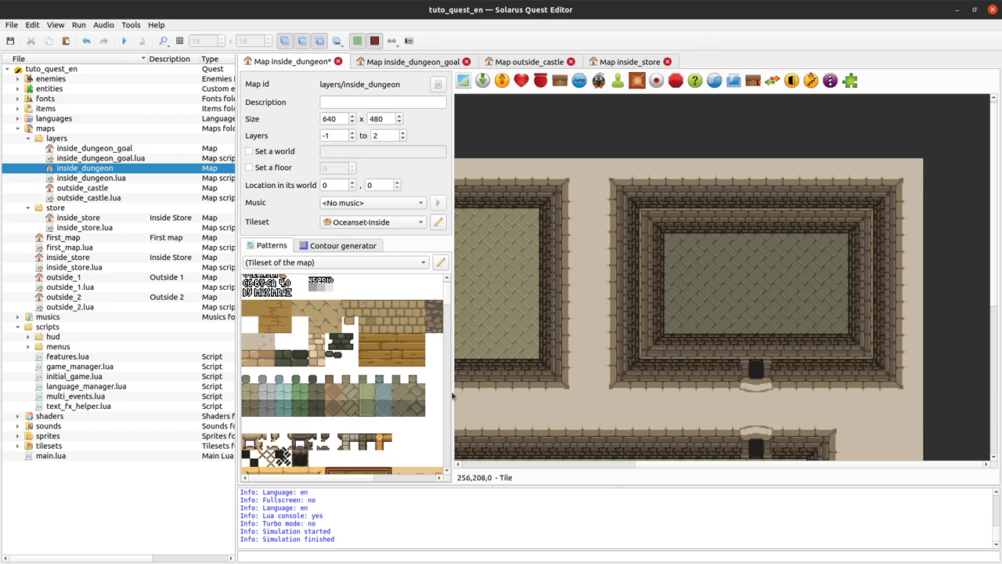
Step: Check which layer the new dark floor tile is on by hiding layer 0 and showing it again
right_click(721, 256)
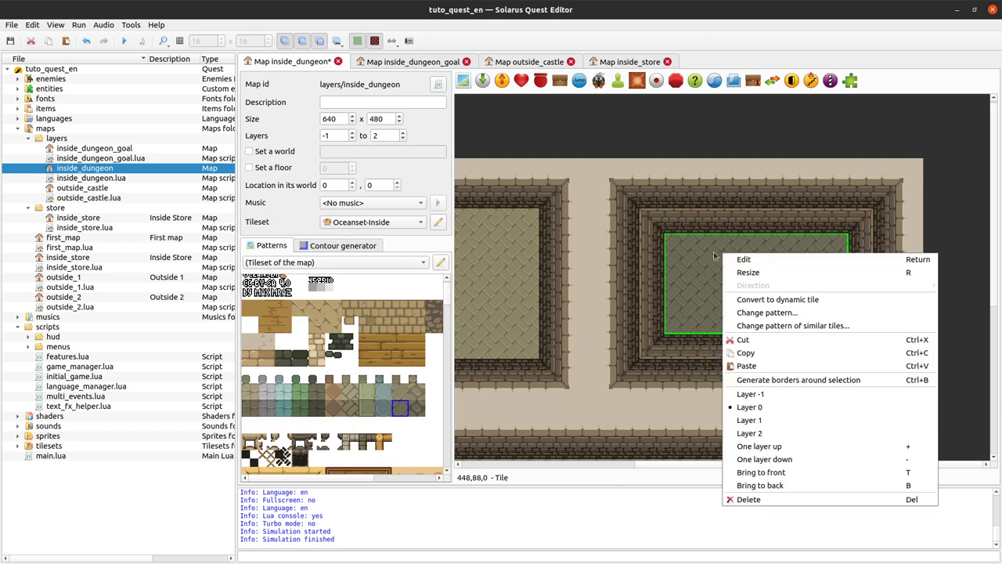
left_click(776, 407)
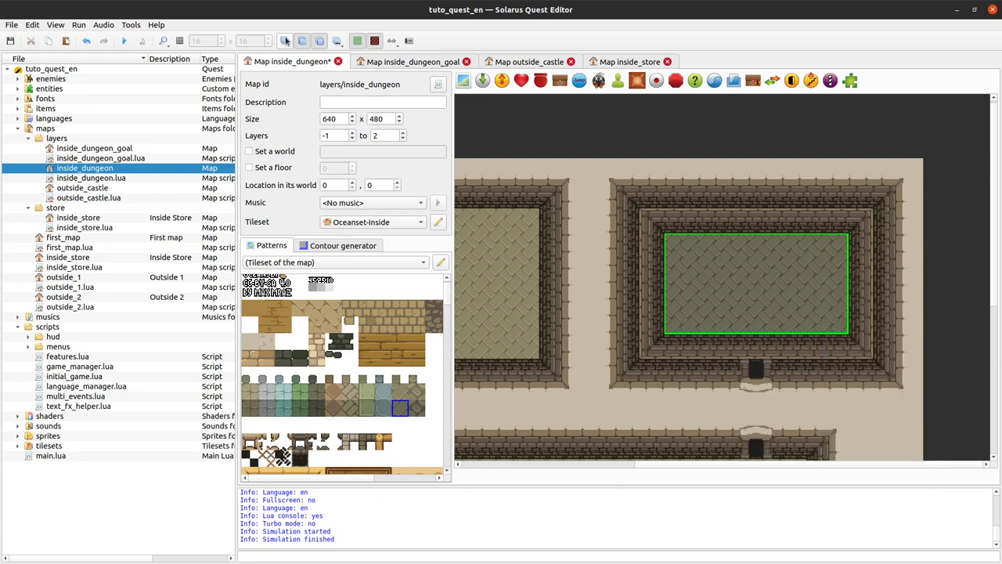
left_click(285, 41)
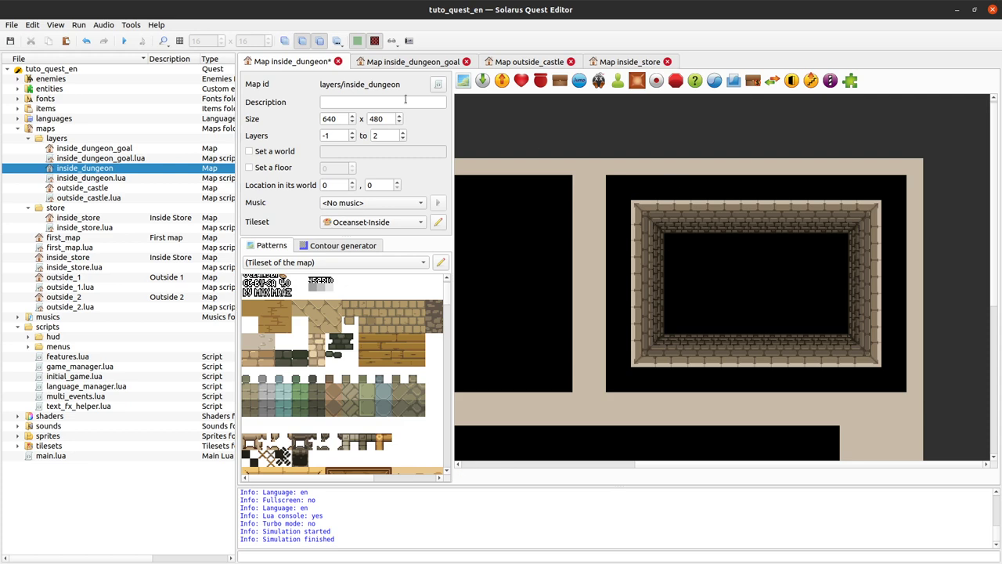
left_click(283, 41)
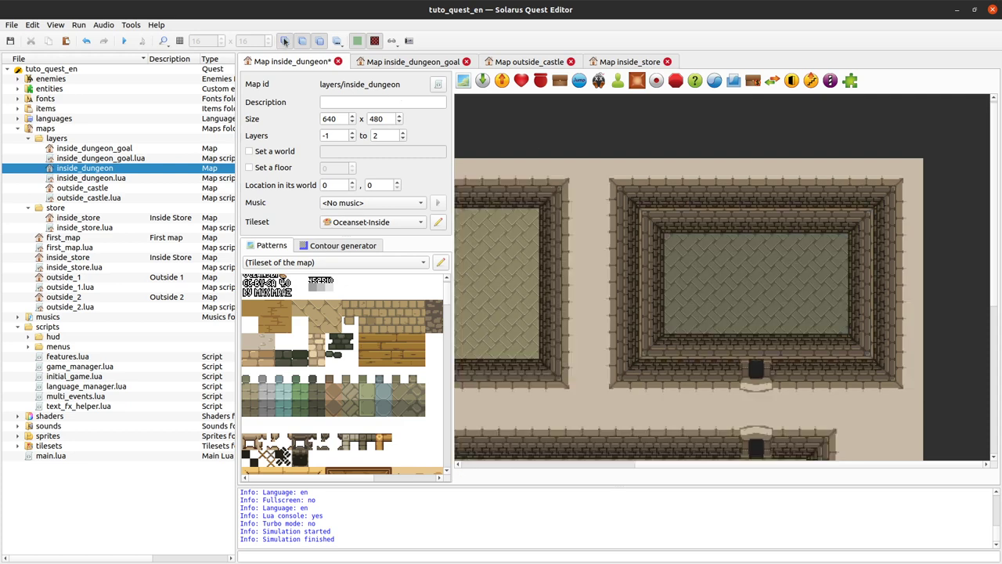
Step: Move the dark floor tile in the sunken room to layer -1 and save the map
right_click(718, 267)
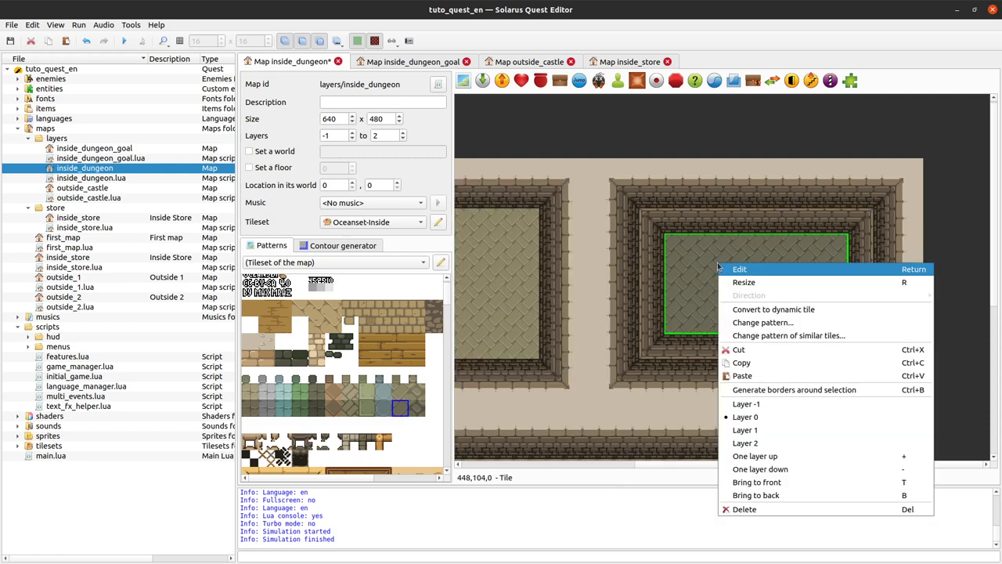
left_click(763, 404)
key("ctrl+s")
left_click(952, 273)
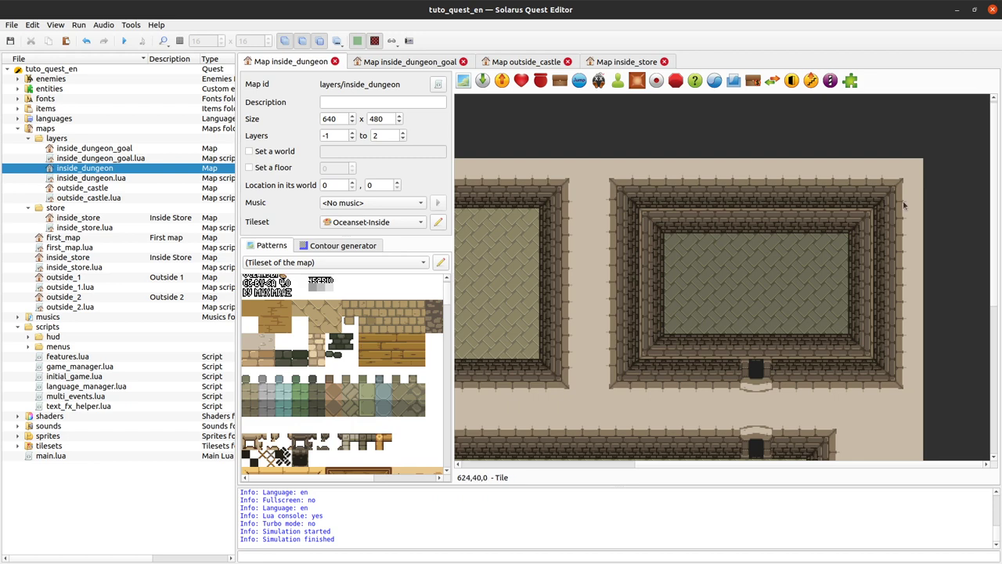
Step: Hide and reshow layers 0 and 1 in turn to check the sunken floor's layer
left_click(285, 41)
left_click(285, 41)
left_click(303, 41)
left_click(303, 41)
scroll(703, 282, "down", 1)
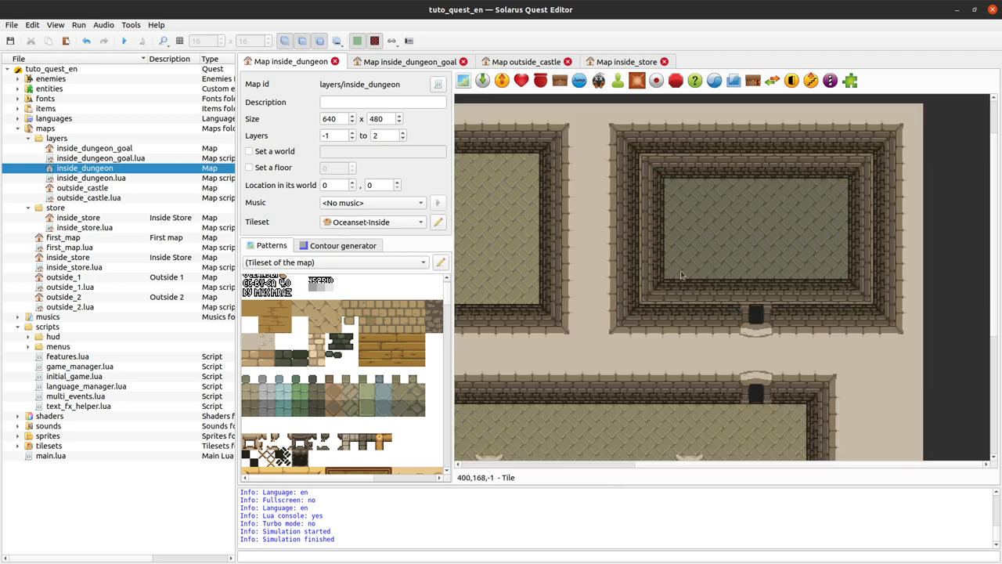
Step: Copy the olive floor tile from the neighbouring room and size the copy into a vertical layer 0 walkway across the middle of the sunken room
middle_click_drag(710, 387, 681, 376)
left_click(518, 197)
key("ctrl+c")
key("ctrl+v")
left_click(838, 208)
left_click_drag(946, 277, 791, 278)
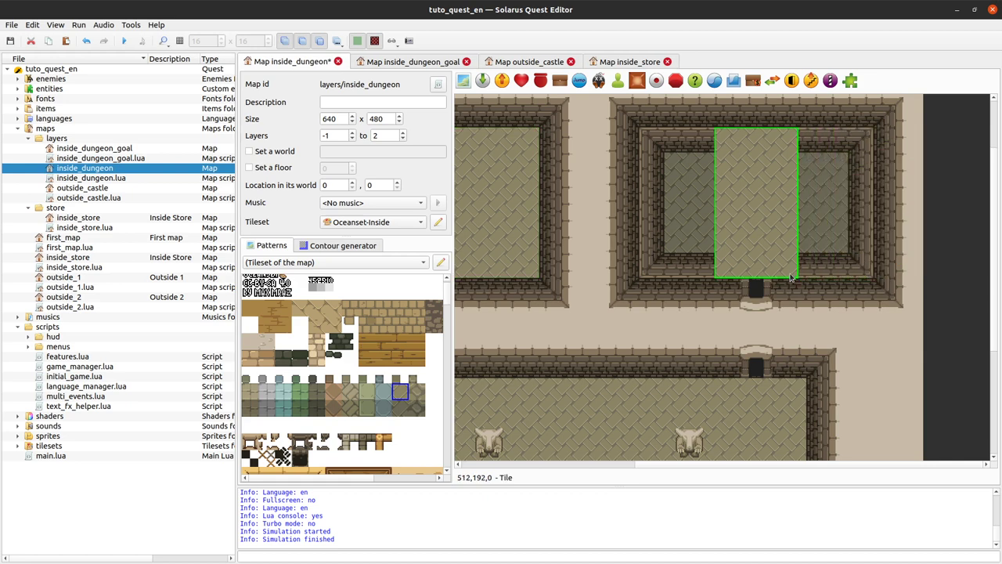
scroll(751, 360, "up", 2)
right_click(738, 205)
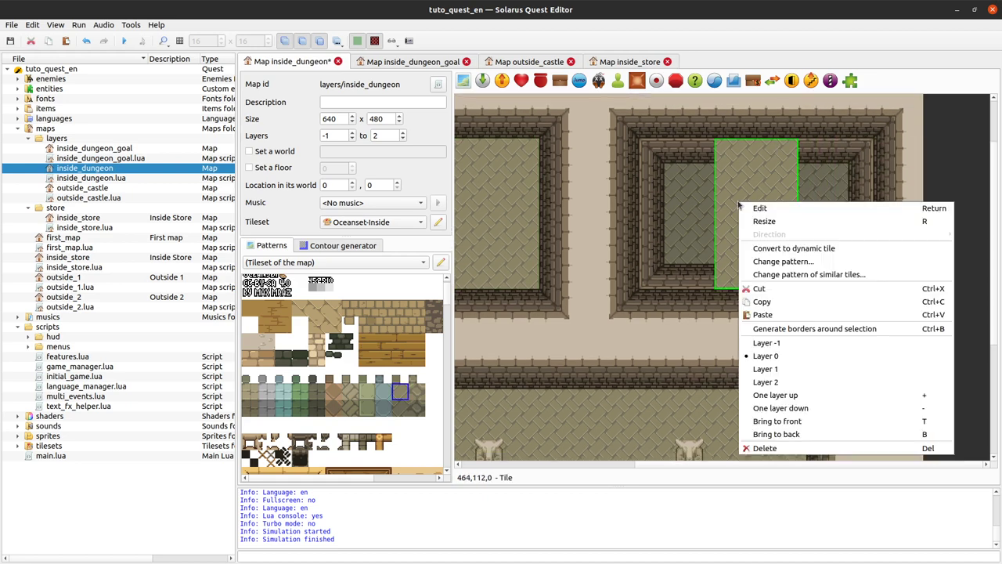
left_click(947, 137)
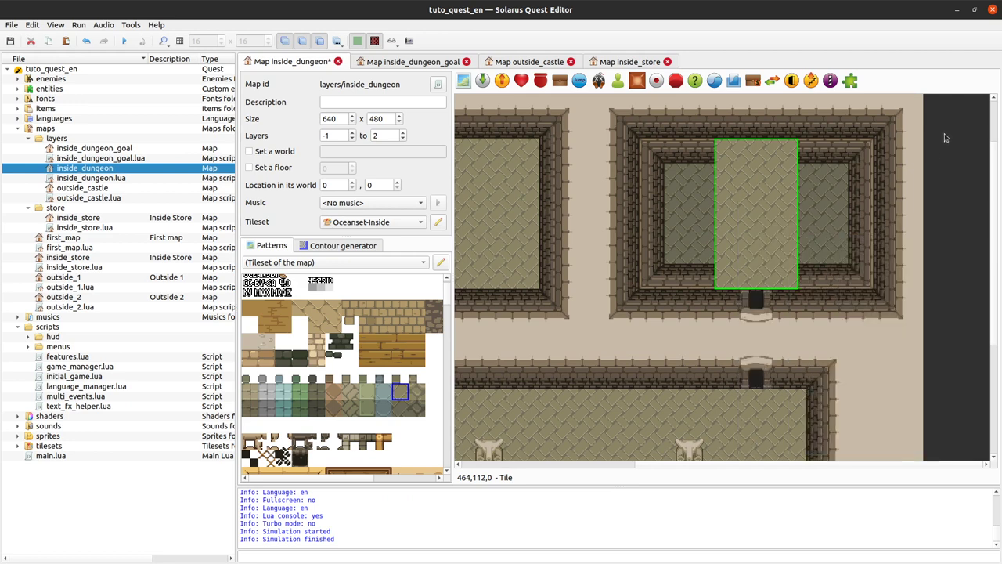
Step: Line the walkway's left edge with the light stone edging patterns, using a stretched vertical piece with a cap at each end
left_click(347, 441)
left_click(719, 146)
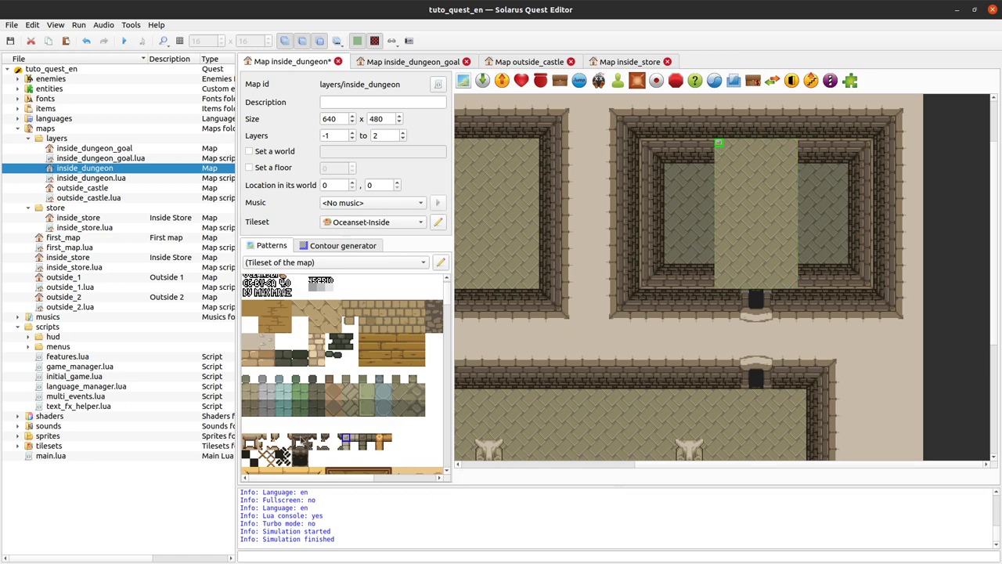
left_click(337, 446)
left_click_drag(718, 147, 719, 280)
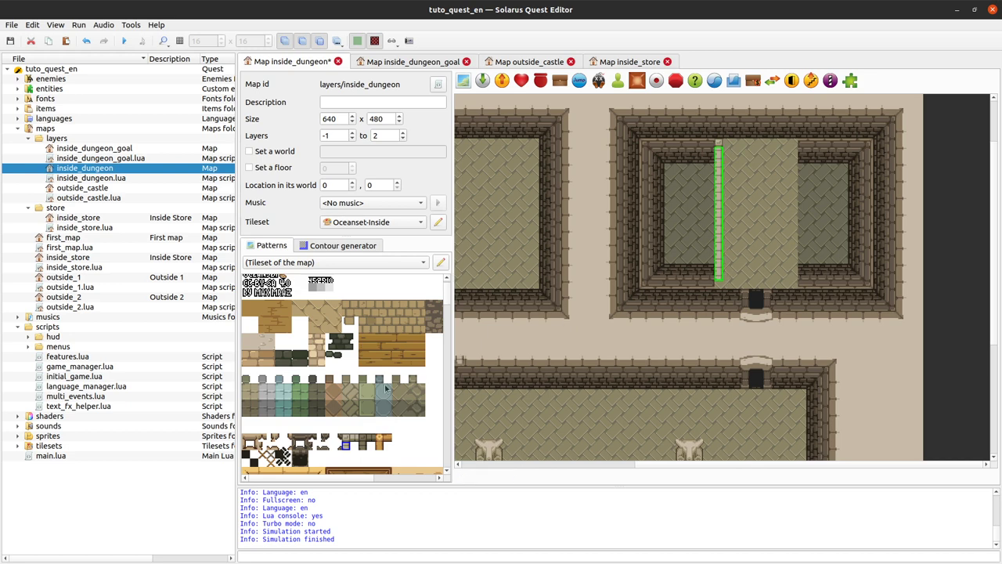
left_click(344, 438)
left_click(718, 283)
Step: Copy the walkway's stone edging onto its right edge and save the map
left_click(721, 269, "ctrl")
key("ctrl+v")
left_click(804, 219)
left_click(872, 213)
left_click(955, 223)
key("ctrl+s")
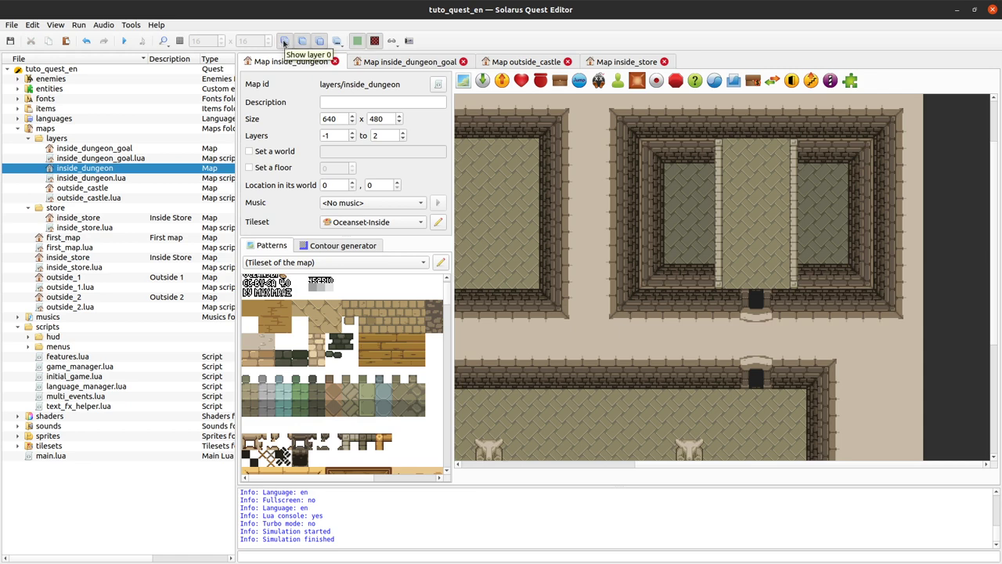
Step: Toggle layer 0, hide layer -1 to check the walkway against the sunken area, and show all layers again
left_click(284, 41)
left_click(284, 41)
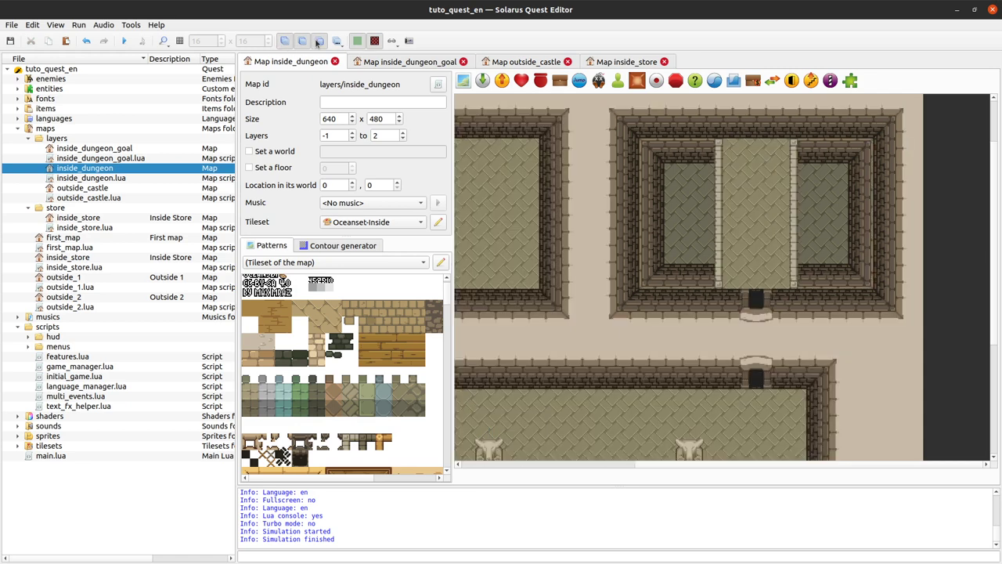
left_click(337, 41)
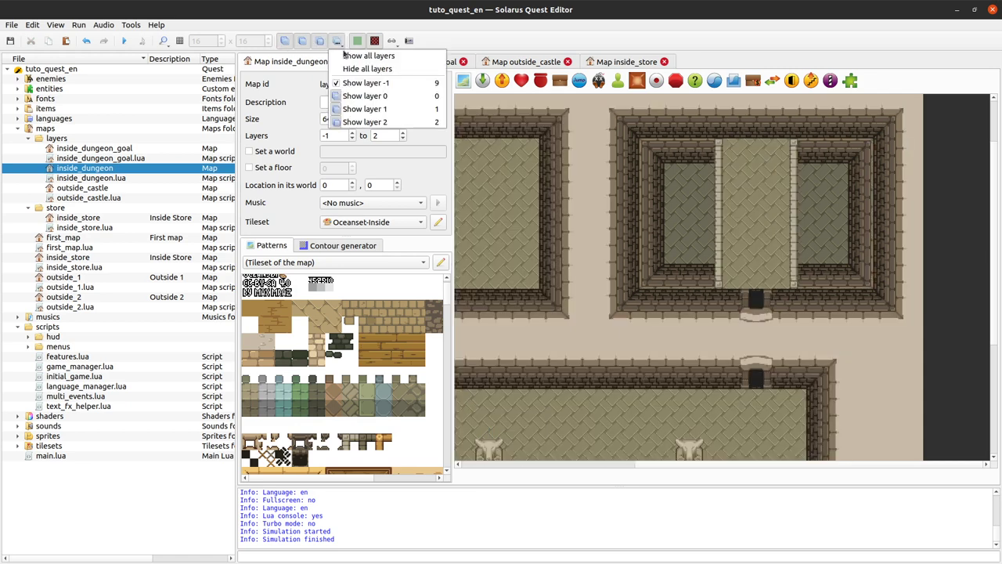
left_click(421, 83)
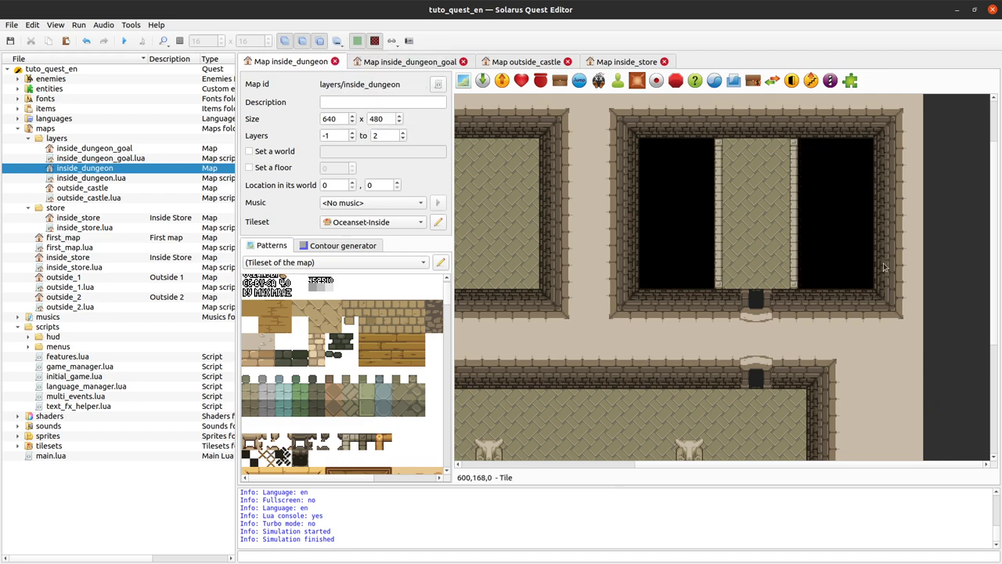
left_click(338, 44)
left_click(353, 57)
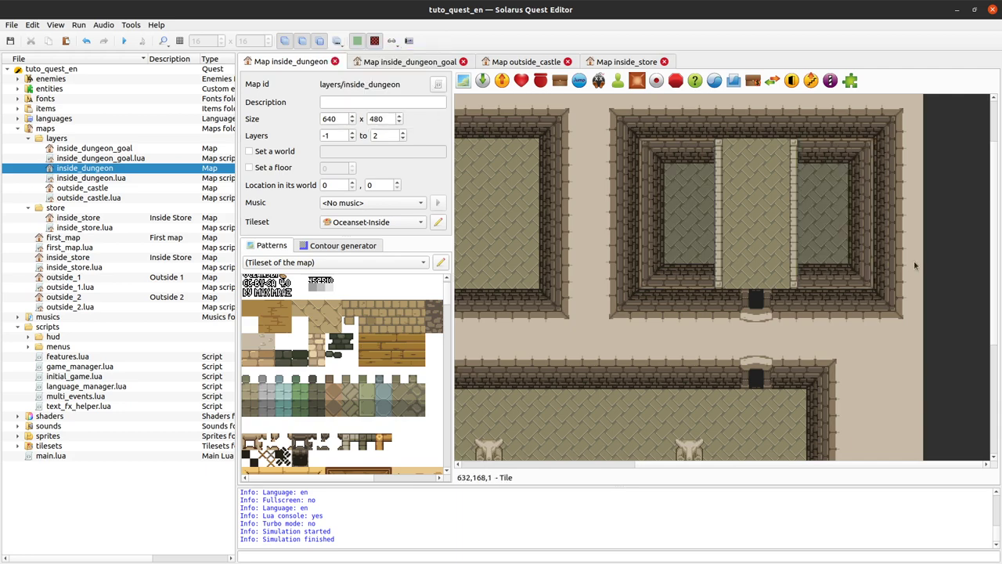
Step: Run the quest to test the dungeon map, saving the modified files first
left_click(123, 41)
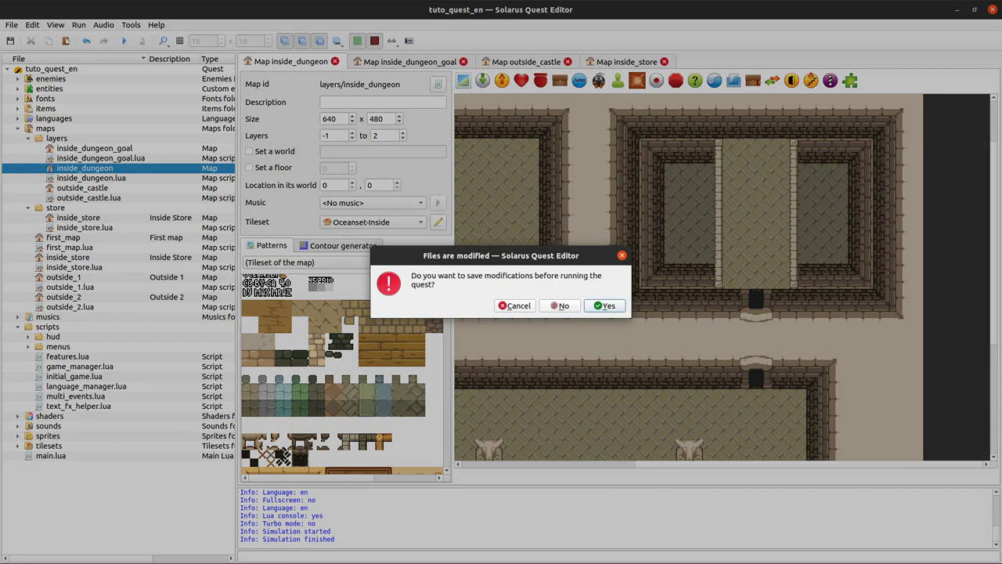
left_click(608, 305)
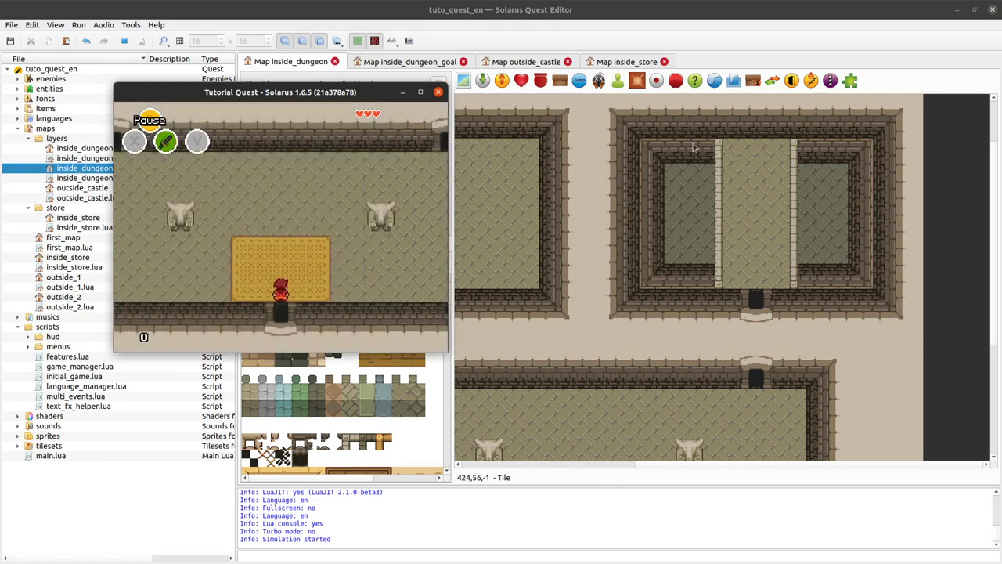
Step: Walk the hero across the entrance room and back and forth through the passage to the sunken room, then close the game
key("Up")
key("Right")
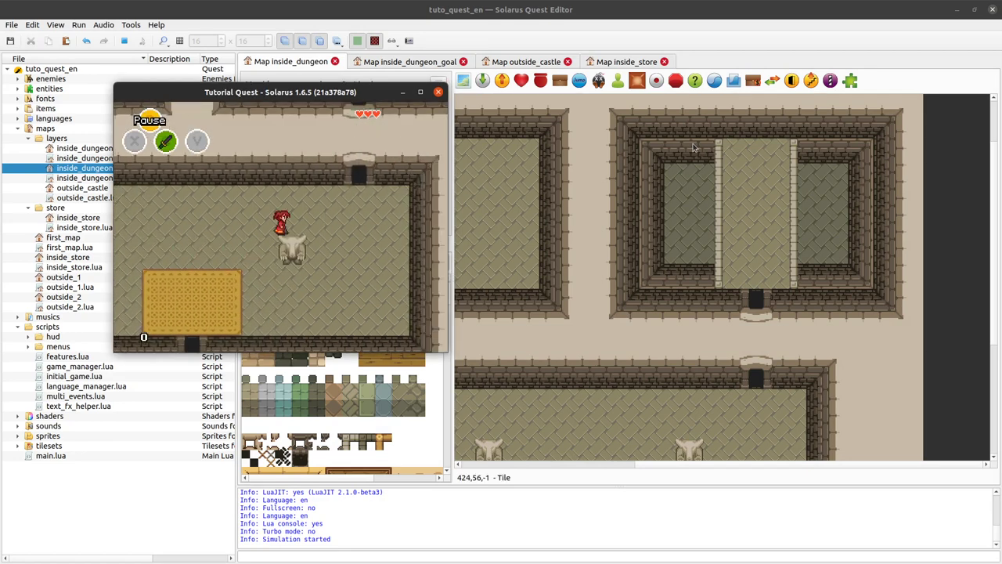
key("Up")
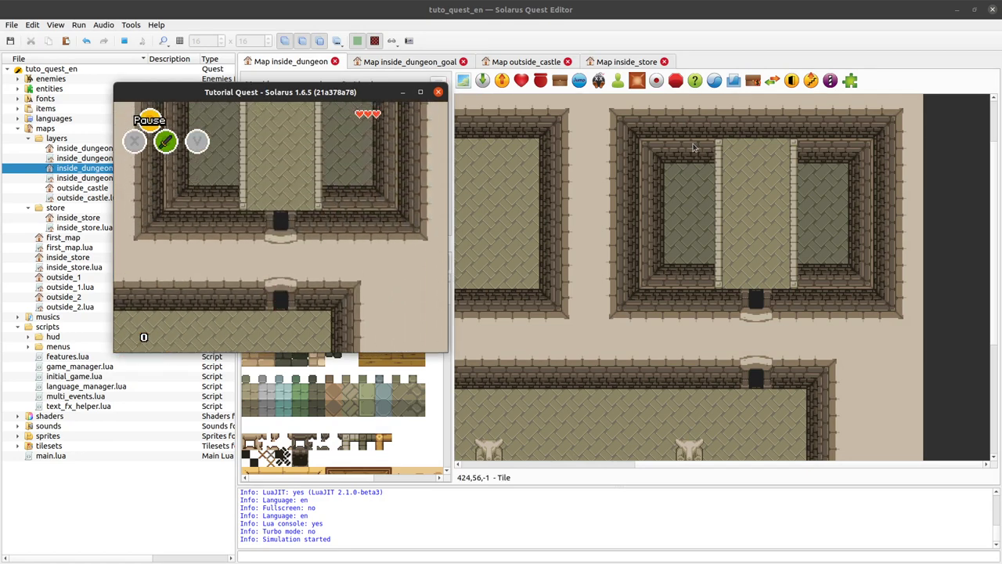
key("Left")
key("Down")
key("Right")
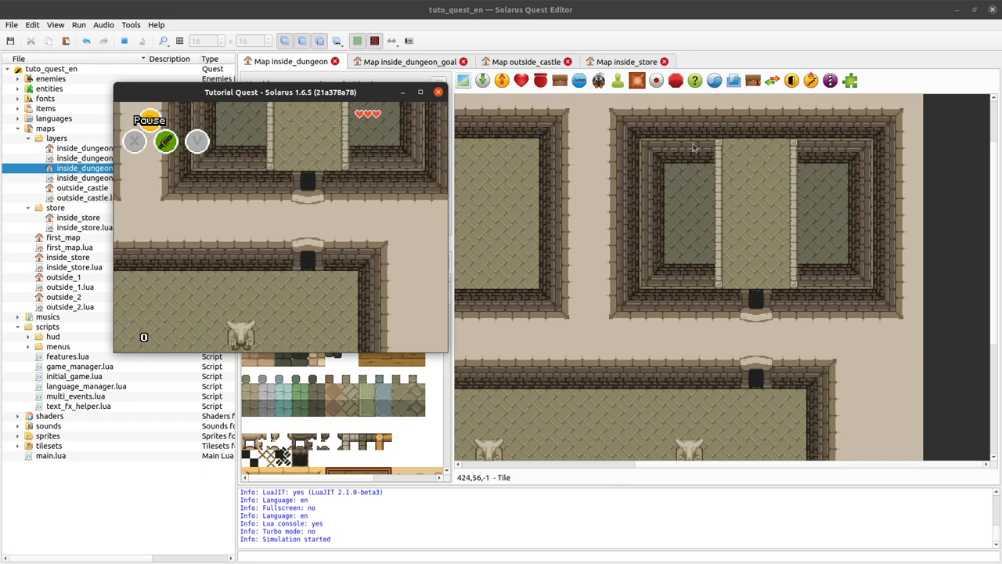
key("Up")
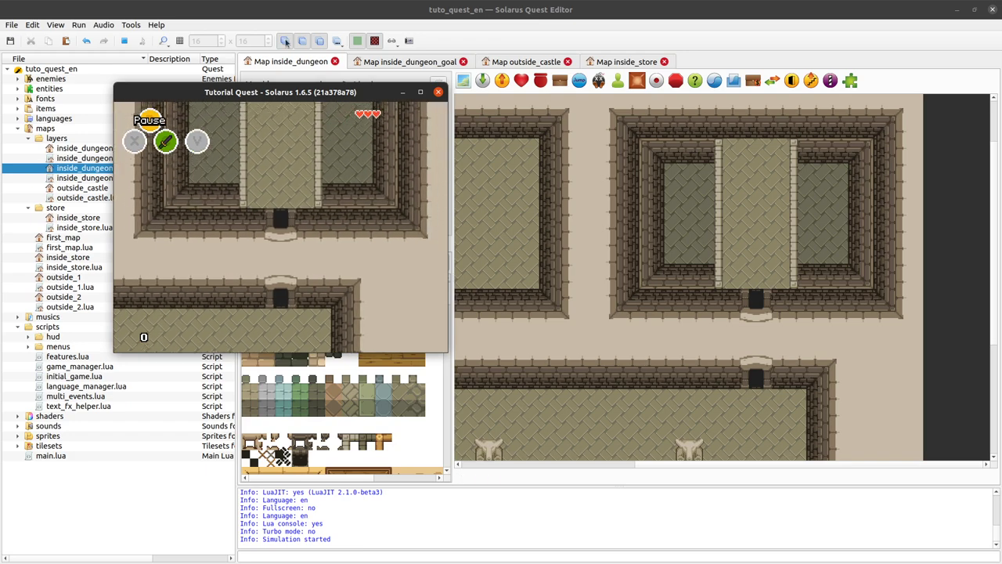
left_click(439, 93)
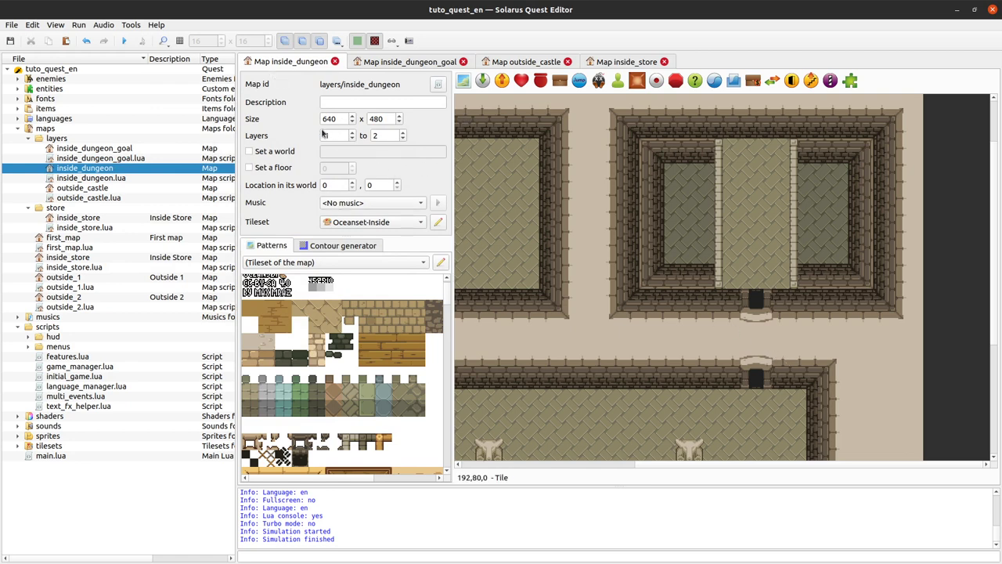
Step: Hide layers 1 and 2 of the map, keeping layers -1 and 0 shown
left_click(948, 309)
key("0")
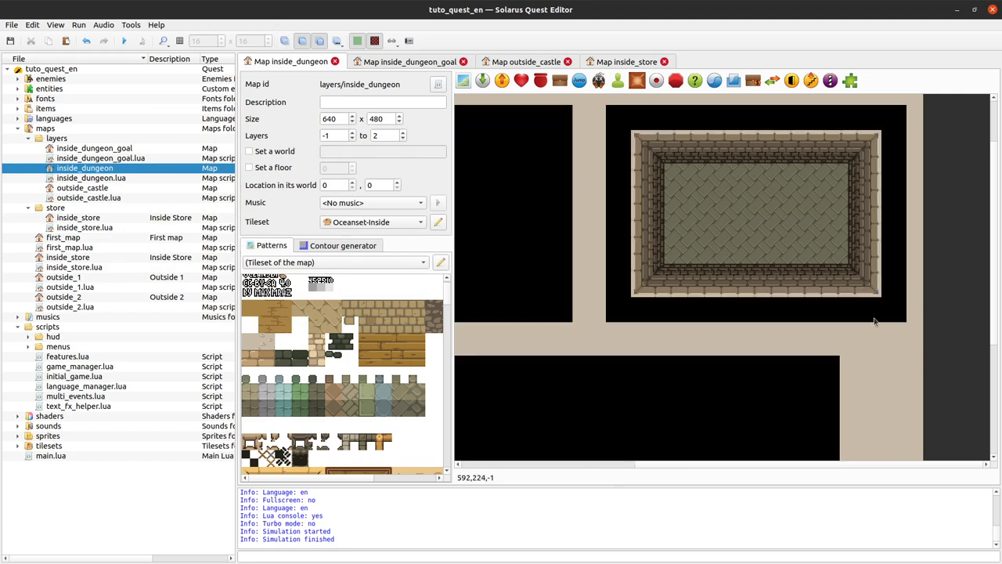
key("2")
key("0")
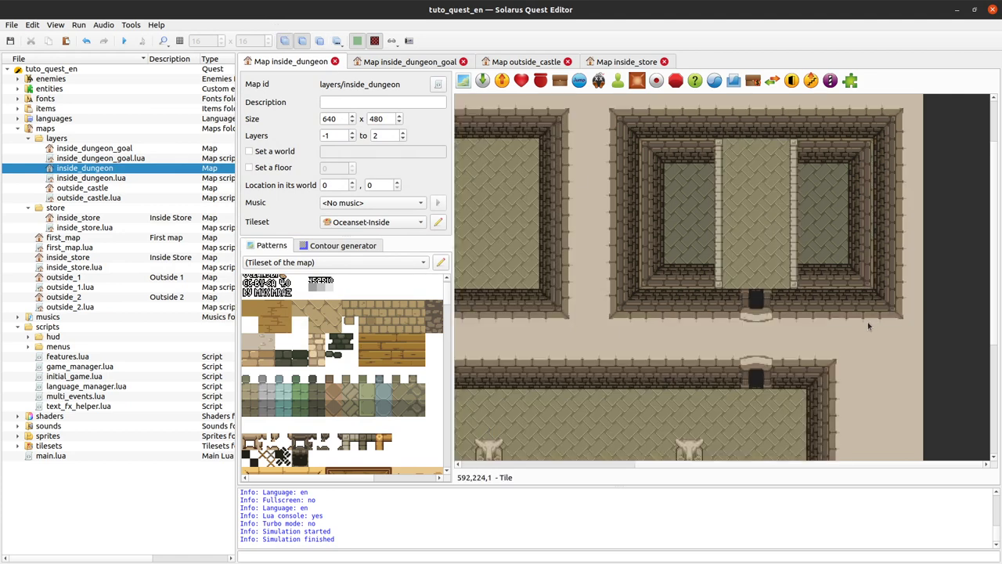
key("1")
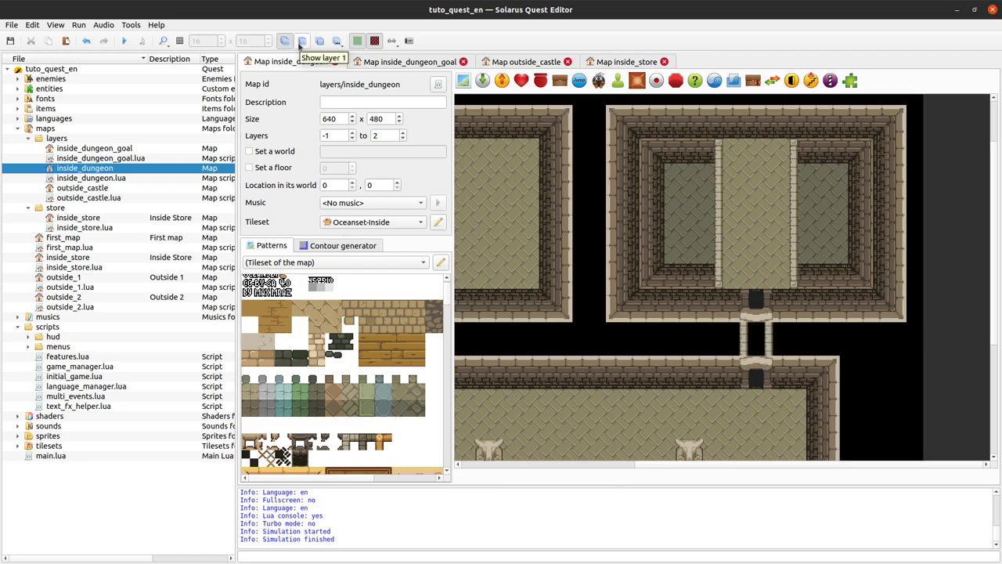
Step: Inspect the two stone edging tiles of the passage between the entrance room and the sunken room
scroll(816, 359, "down", 1)
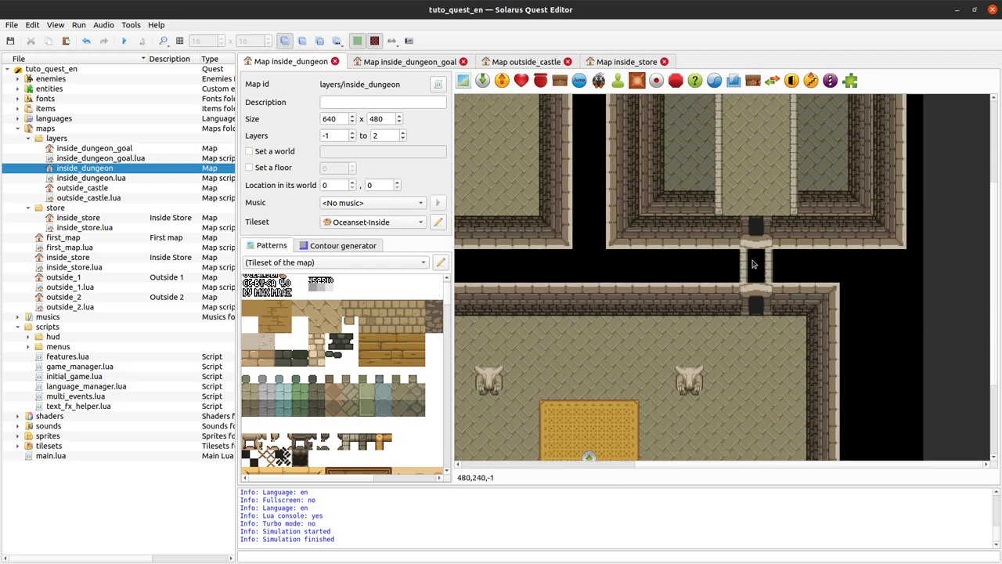
left_click(747, 267)
left_click(768, 270, "ctrl")
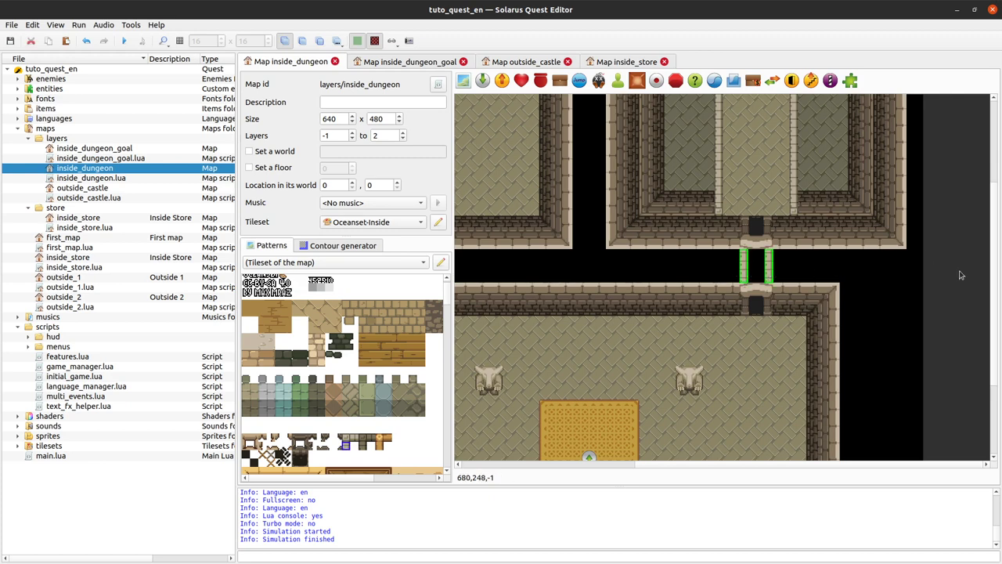
left_click(958, 290)
mouse_move(757, 267)
left_mouse_down()
mouse_move(752, 255)
mouse_move(749, 265)
left_mouse_up()
left_click(746, 264)
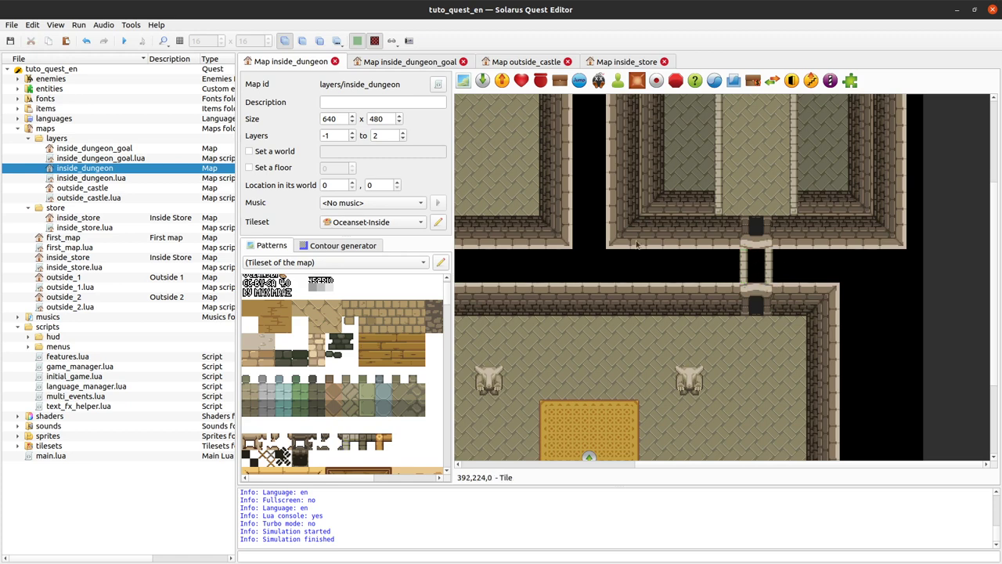
left_click(343, 135)
middle_click_drag(762, 142, 772, 219)
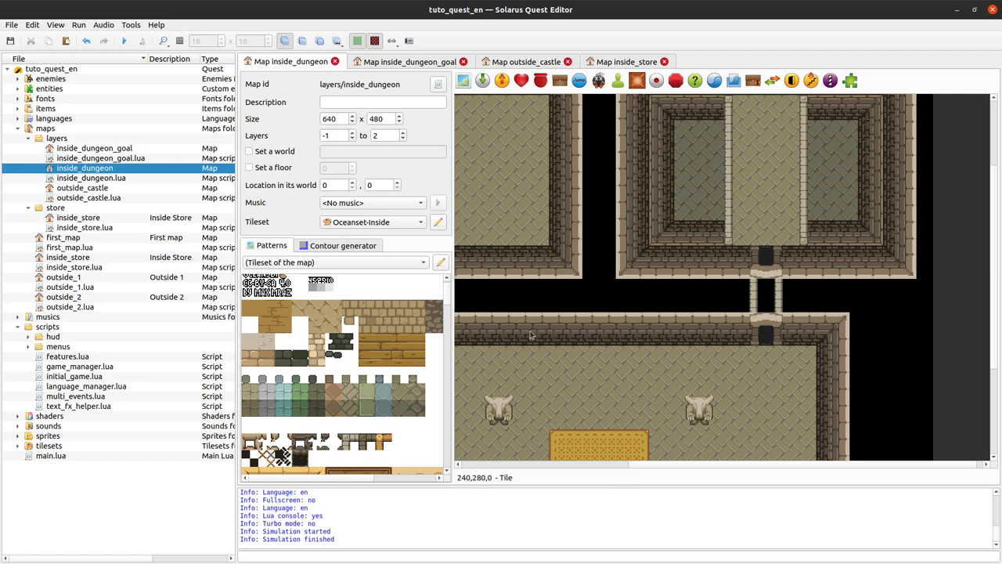
Step: Fill the passage to the sunken room with the diagonal stone floor pattern between its edgings and save the map
scroll(337, 364, "up", 1)
left_click(404, 401)
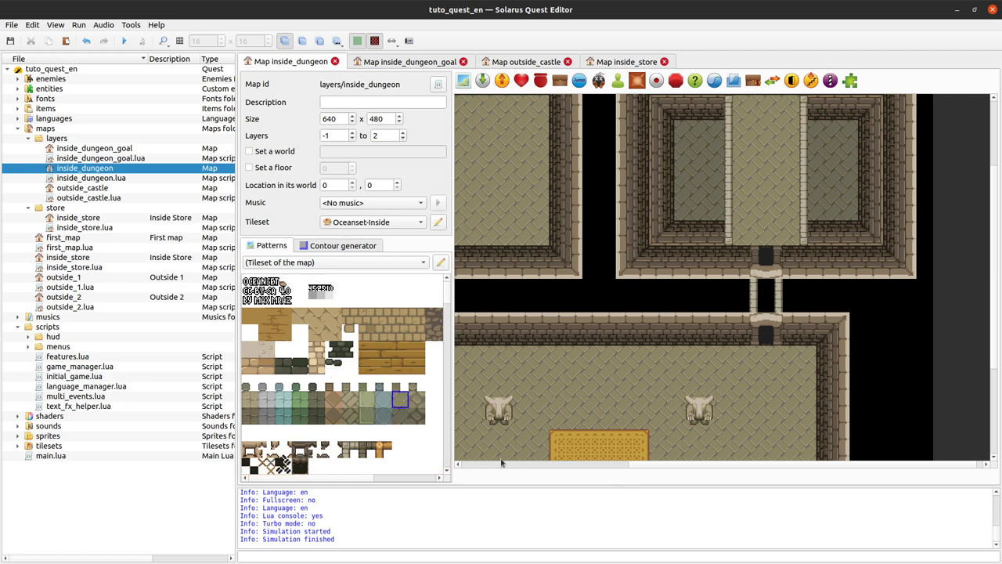
left_click(770, 296)
right_click(765, 304)
left_click(766, 294)
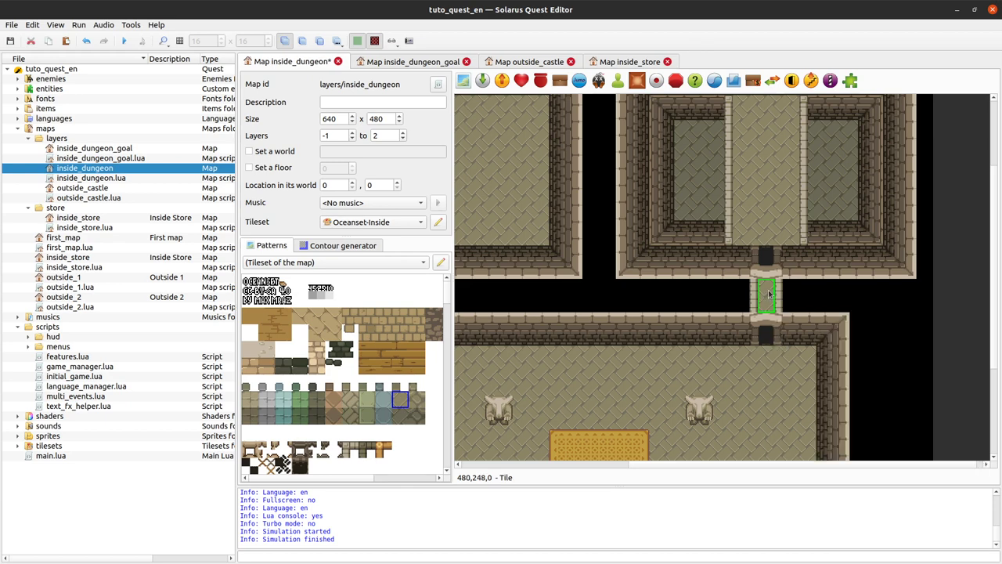
key("ctrl+s")
Step: Paste the same floor tile into the passage leading to the other upper room and save the map
middle_click_drag(552, 332, 667, 356)
key("ctrl+v")
left_click(548, 321)
key("ctrl+s")
left_click(587, 329)
scroll(900, 353, "right", 4)
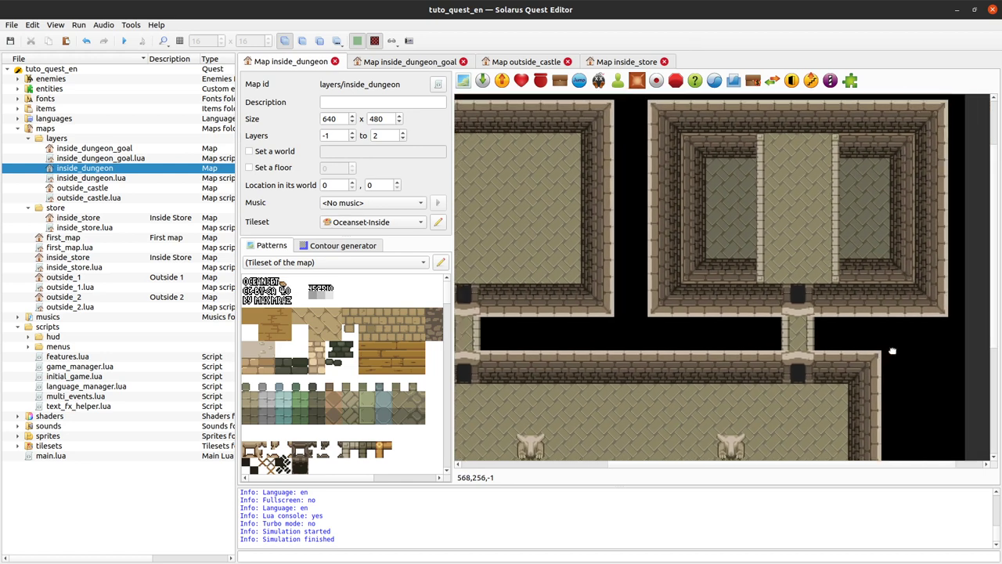
Step: Run the quest, walk the hero through the floored passage onto the walkway and back, and close the game
scroll(783, 384, "up", 1)
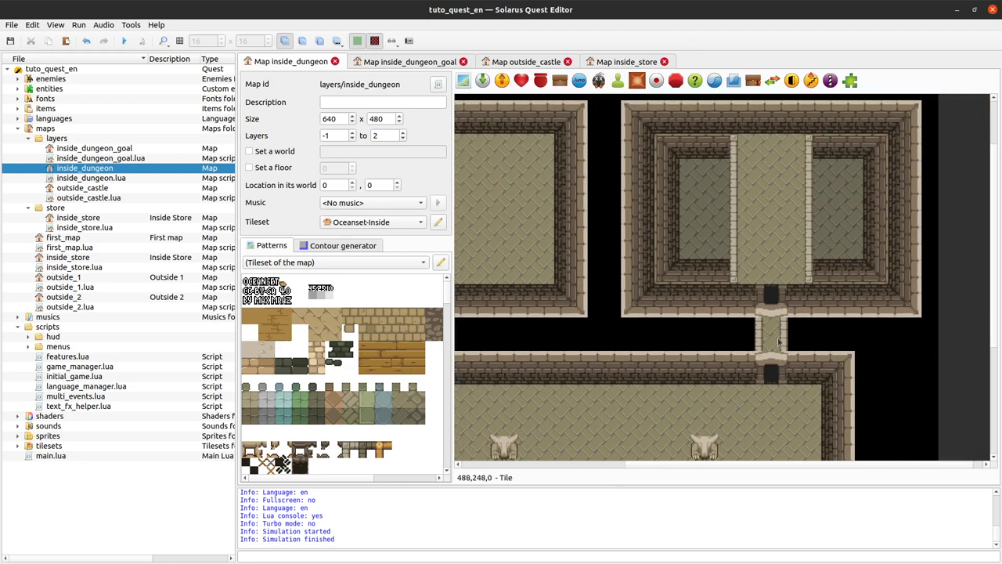
left_click(124, 42)
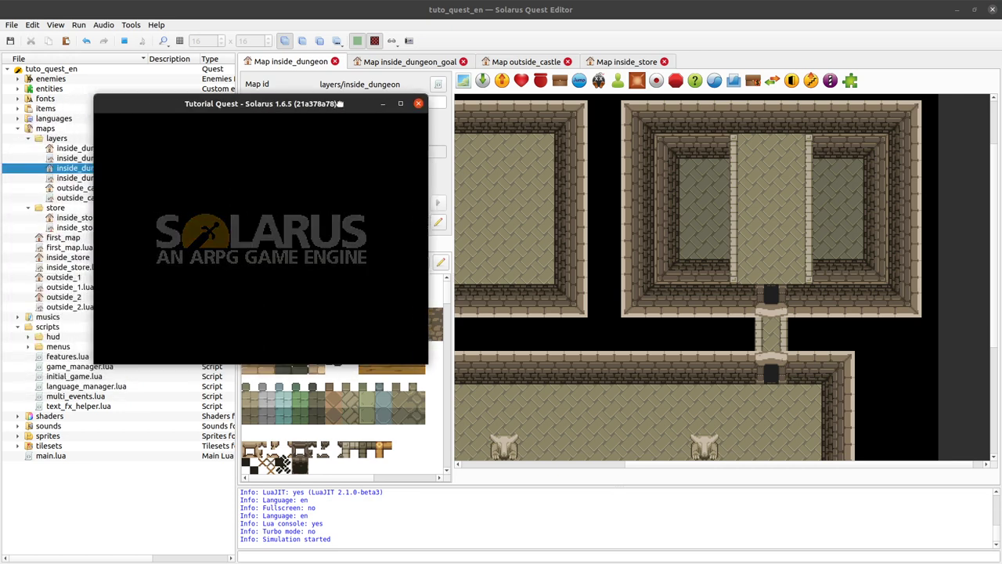
key("Up")
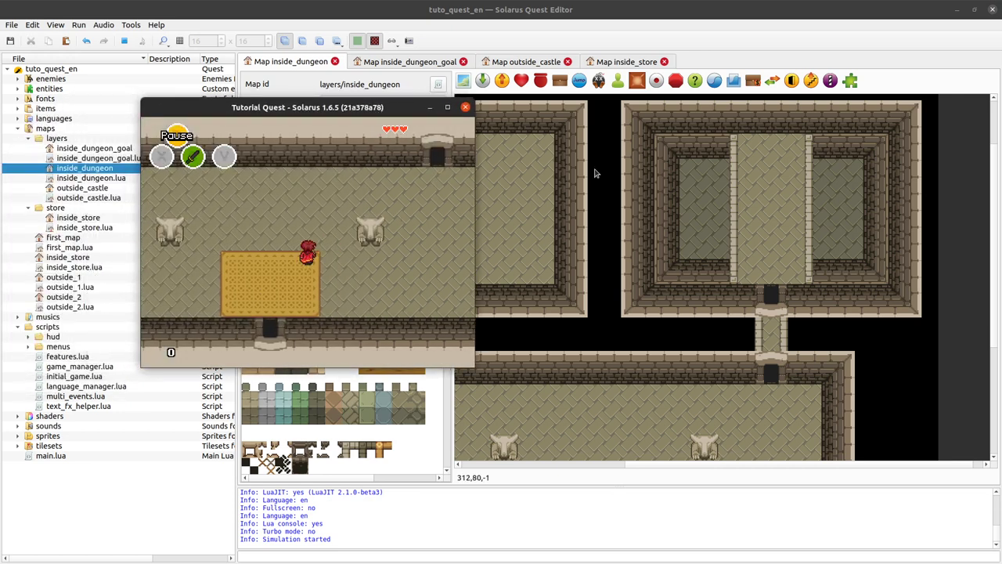
key("Up")
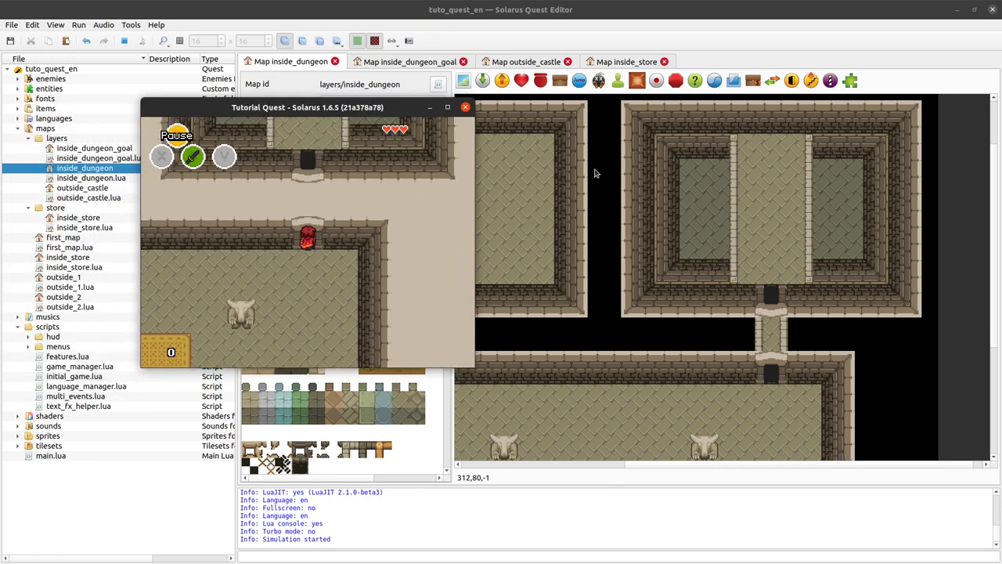
key("Up")
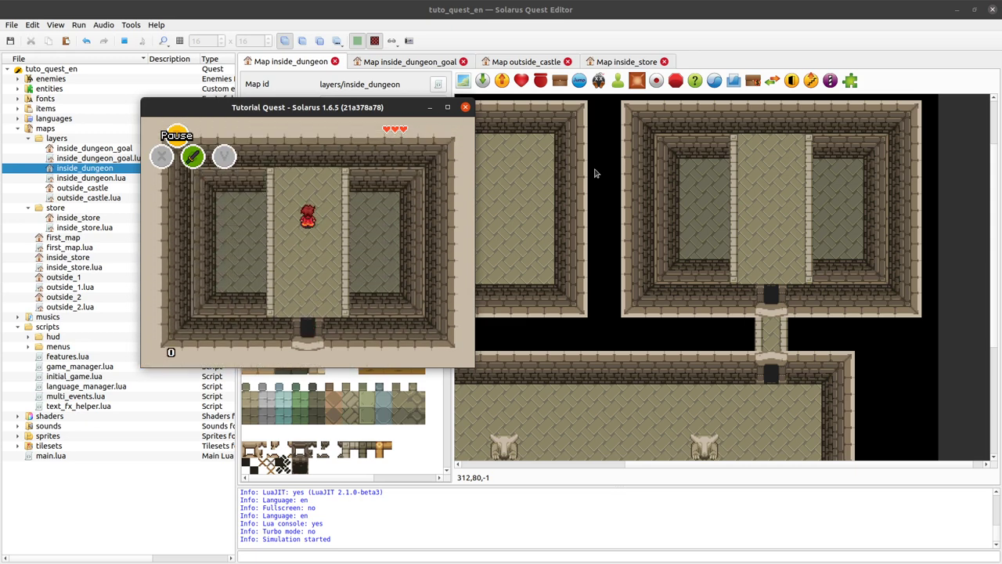
key("Right")
key("Left")
key("Down")
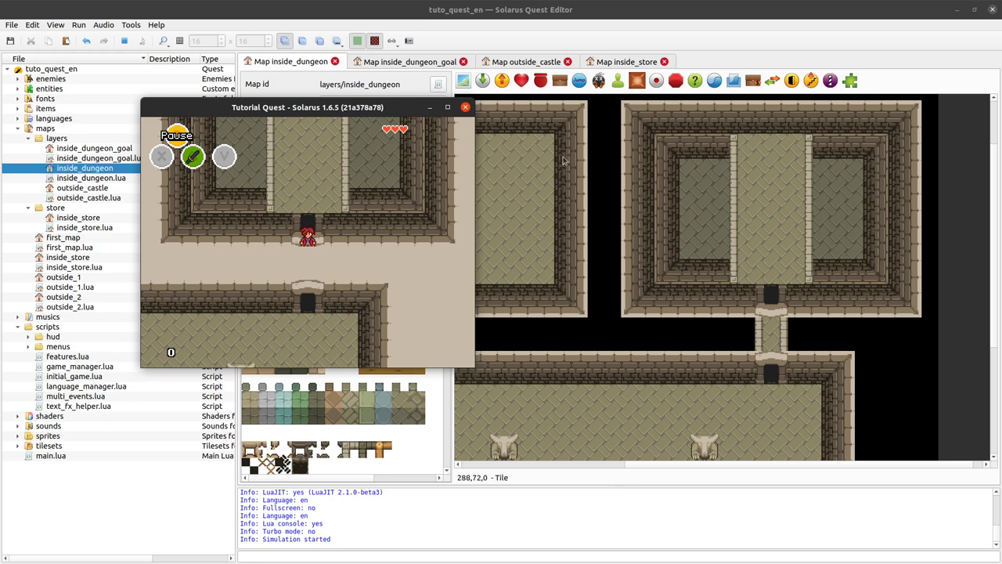
left_click(465, 107)
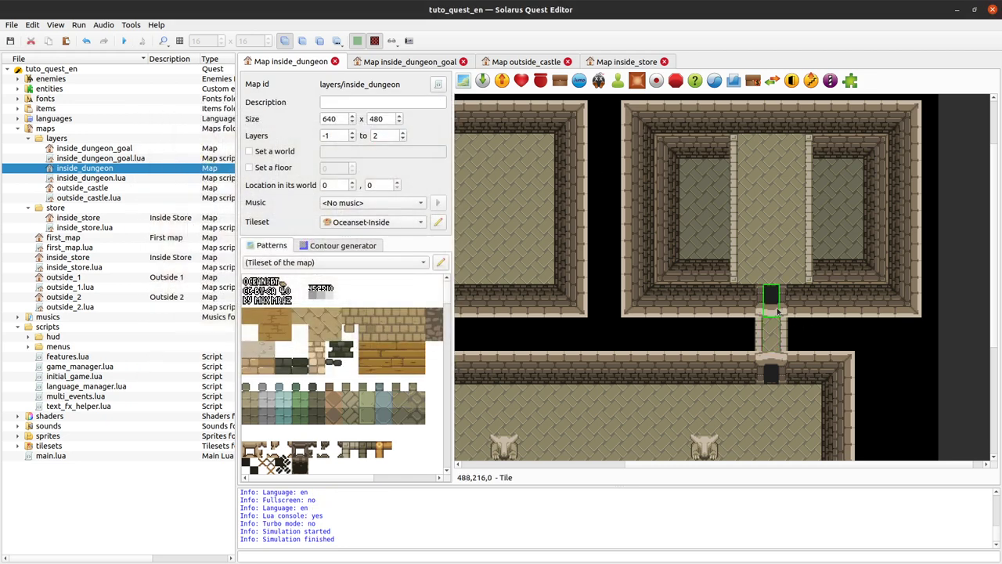
Step: Toggle layers 1 and 0 to check how the doorway tiles and passage are layered
key("1")
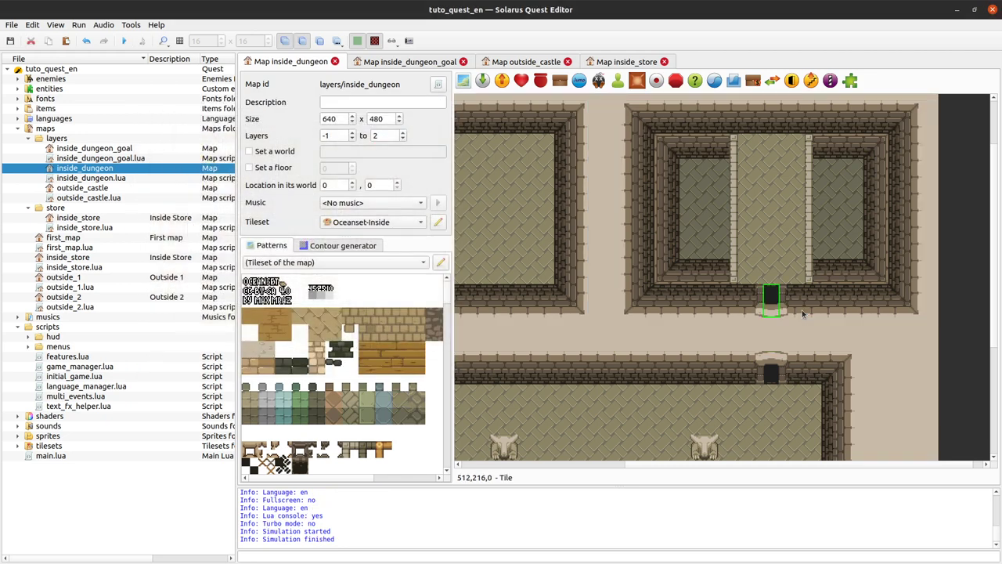
key("1")
key("0")
key("0")
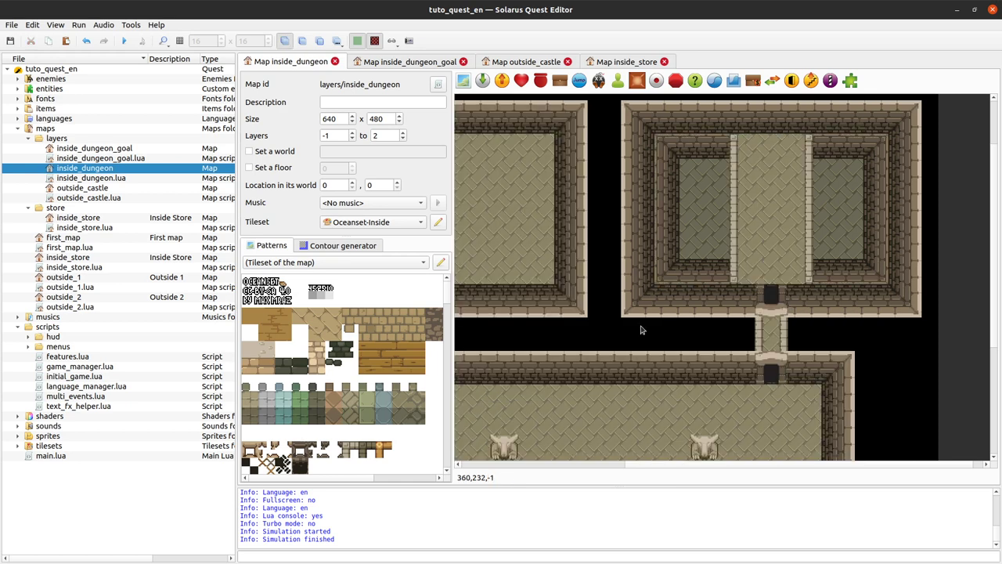
Step: Place the light stone arch pattern from the tileset over the sunken room's doorway
scroll(349, 400, "up", 3, "ctrl")
scroll(342, 401, "down", 1)
scroll(342, 401, "down", 1)
scroll(344, 401, "down", 3, "ctrl")
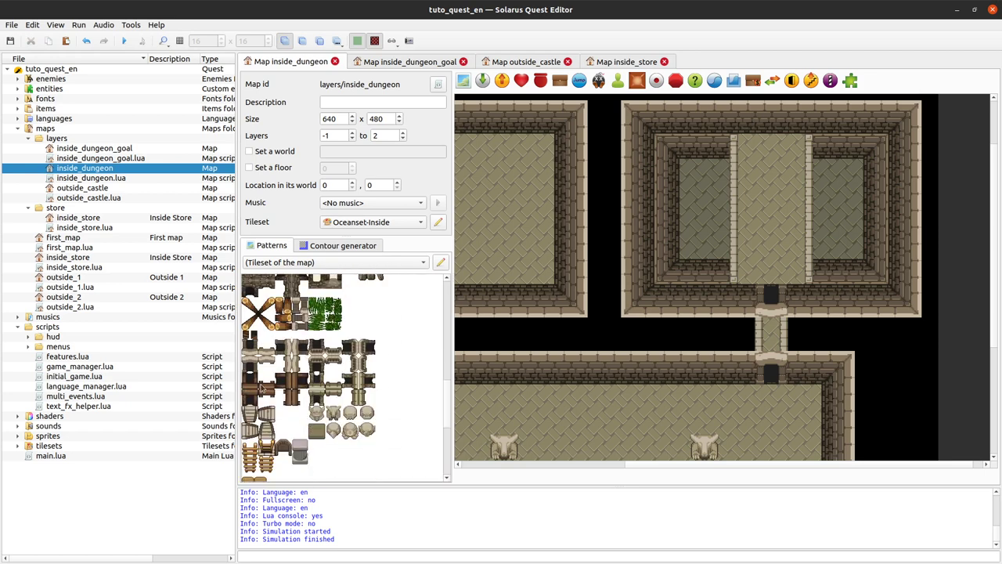
scroll(263, 386, "up", 2, "ctrl")
left_click(264, 334)
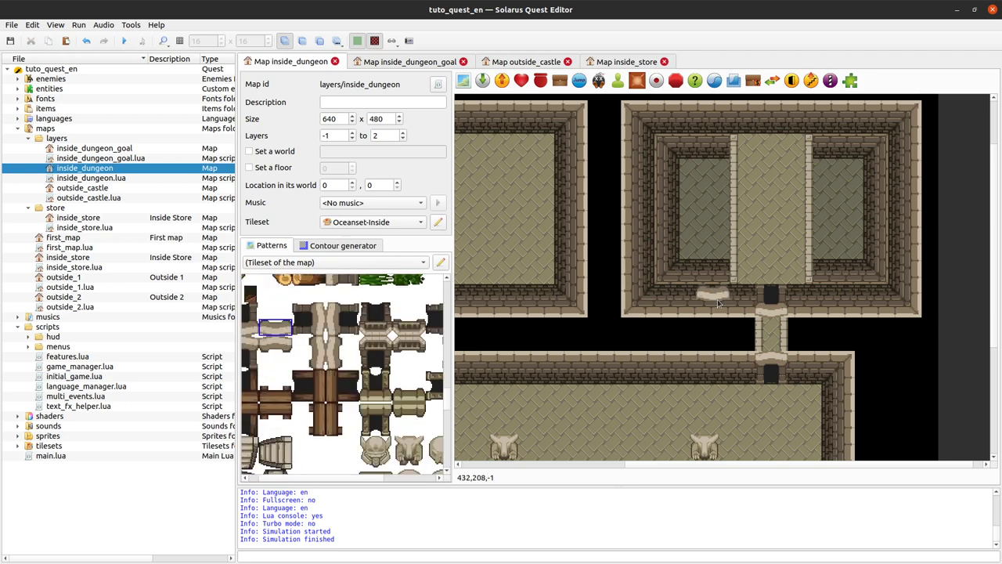
left_click(777, 312)
right_click(772, 311)
left_click(766, 310)
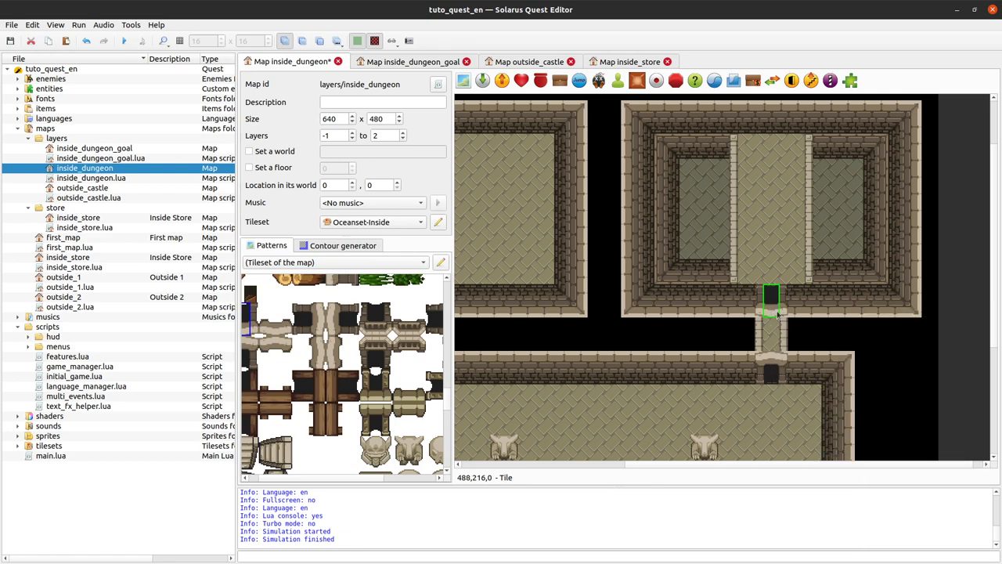
Step: Show all layers, assign the sunken room's arch to layer 1, and set the matching arch over the doorway across the passage
left_click(337, 42)
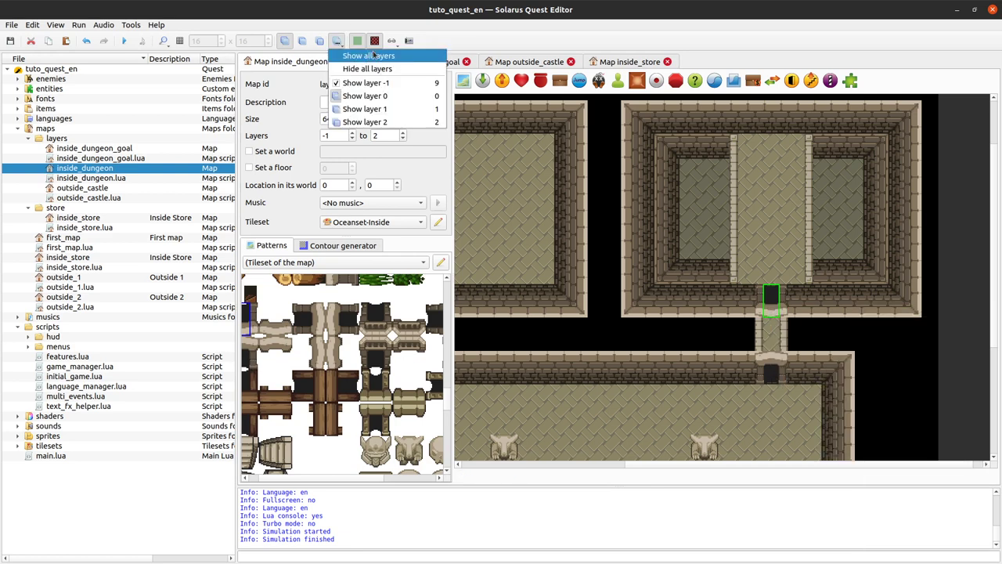
left_click(368, 55)
right_click(763, 307)
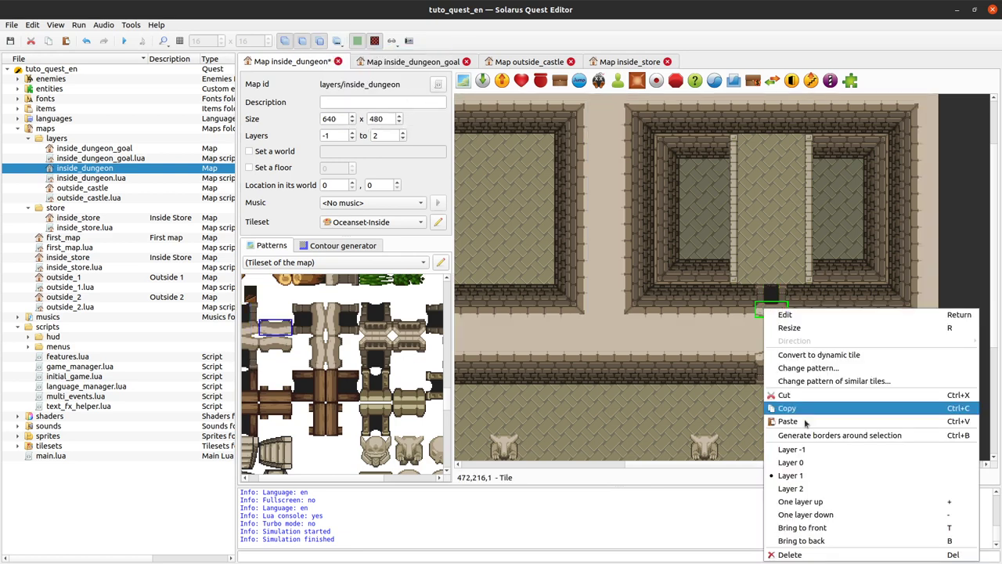
left_click(800, 475)
left_click(274, 343)
left_click(774, 359)
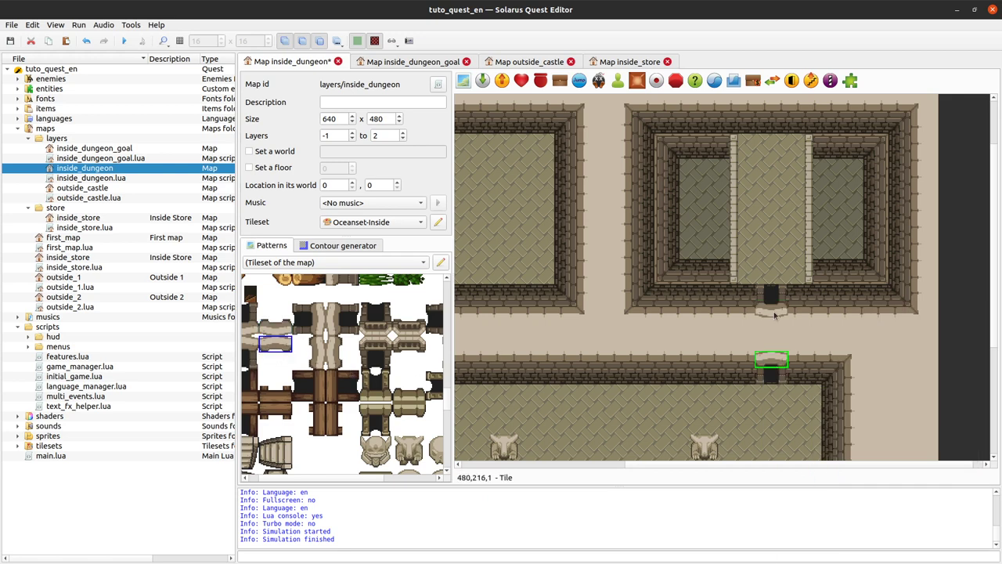
left_click(774, 313, "ctrl")
Step: Align the pair of stone arches over both doorways of the other upper room's passage and save the map
middle_click_drag(671, 345, 888, 327)
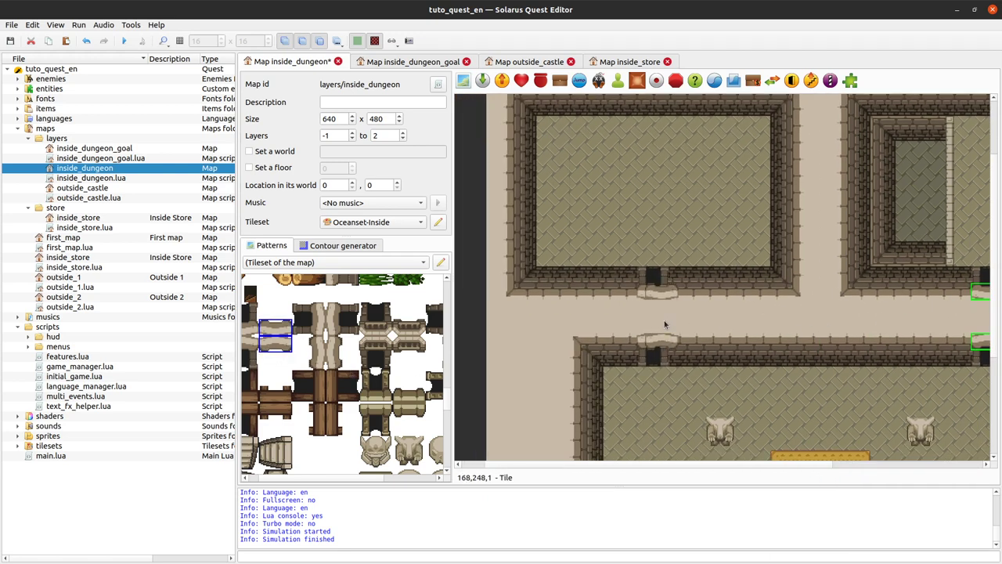
left_click(637, 320)
left_click(666, 291)
left_click(660, 301)
left_click(644, 292)
left_click(645, 342, "ctrl")
left_click_drag(647, 343, 665, 343)
left_click(687, 377)
key("ctrl+s")
Step: Run the quest and walk the hero through the passage into the sunken room to test the layered doorways, then close the game
middle_click_drag(830, 416, 622, 389)
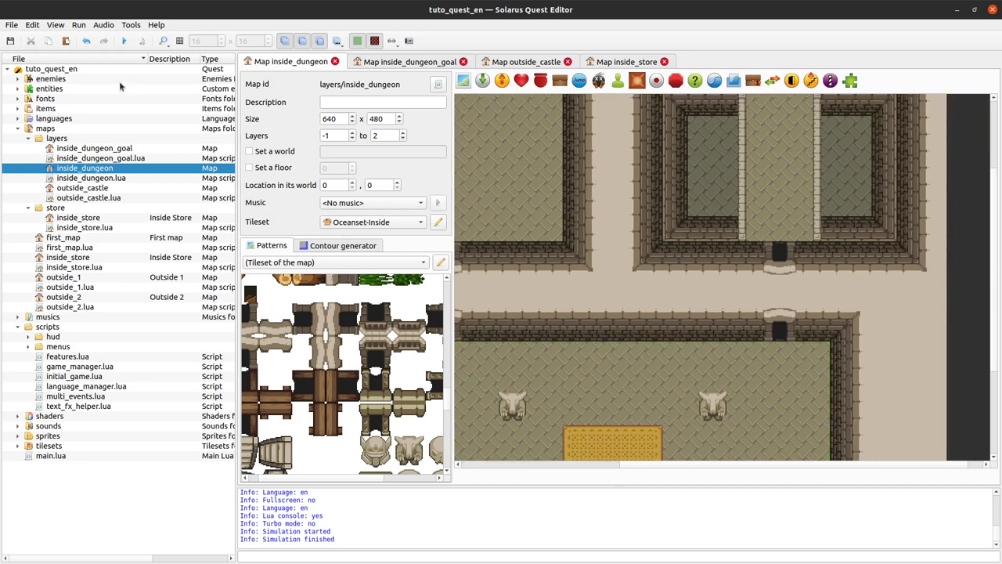
left_click(124, 41)
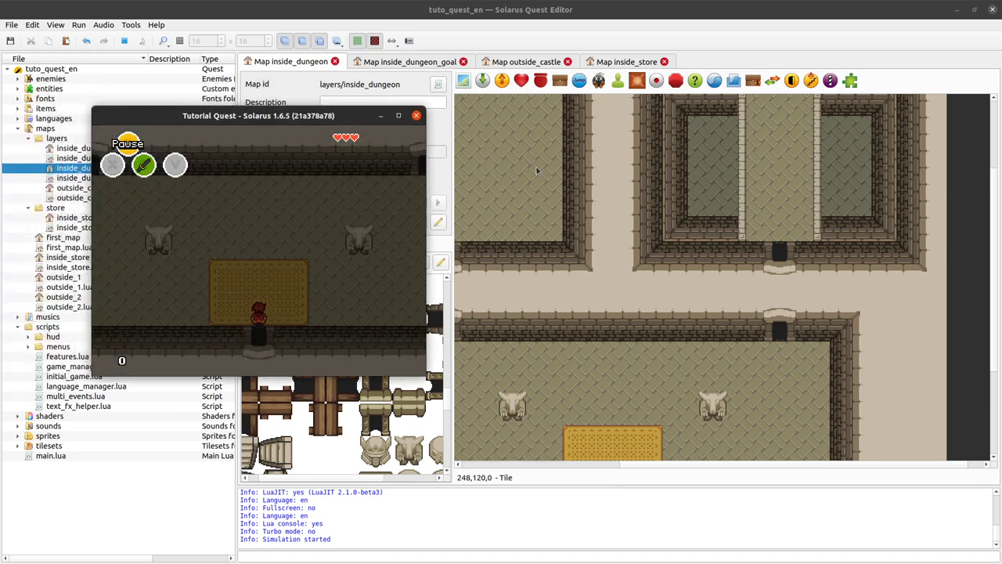
key("Up")
key("Right")
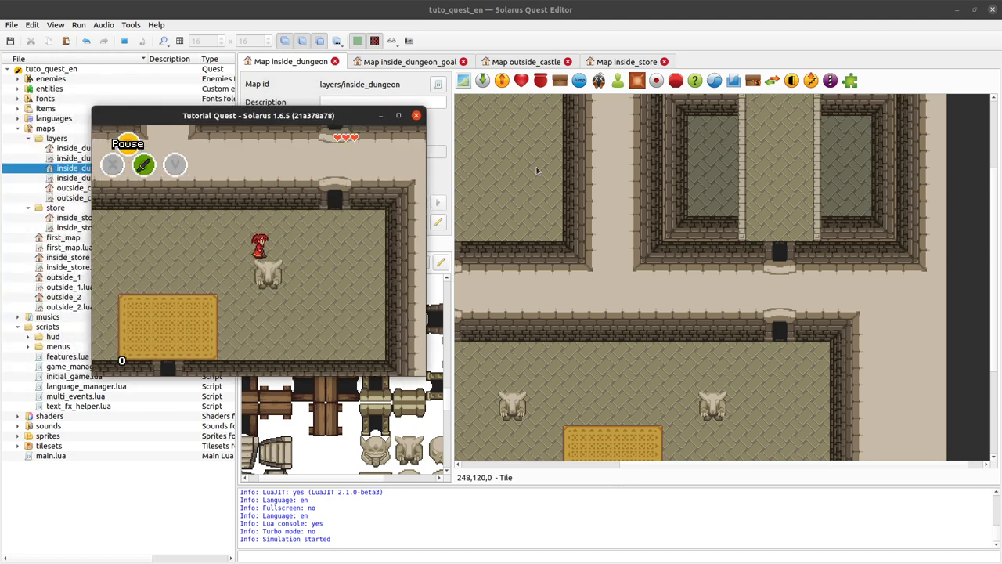
key("Up")
key("Right")
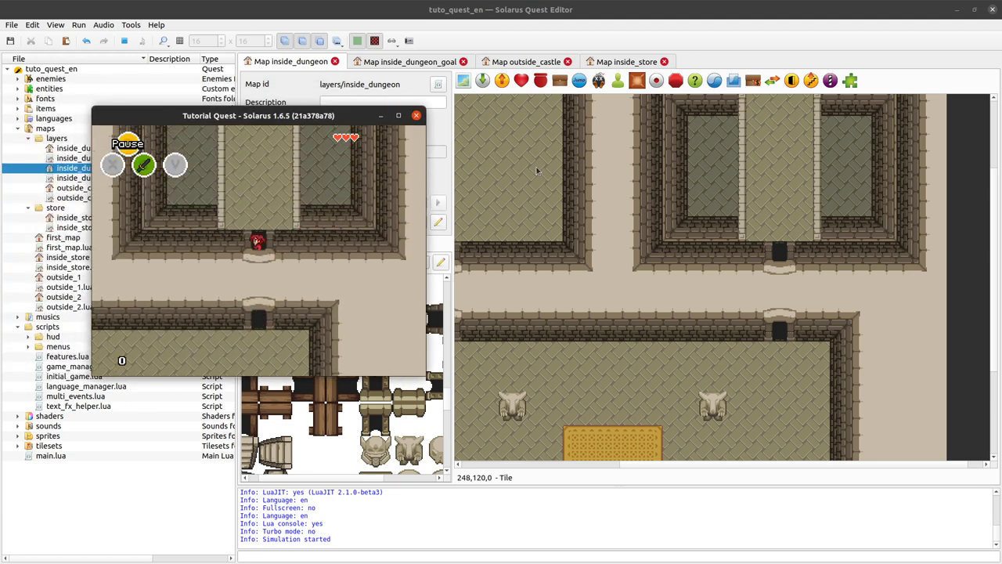
key("Up")
key("Right")
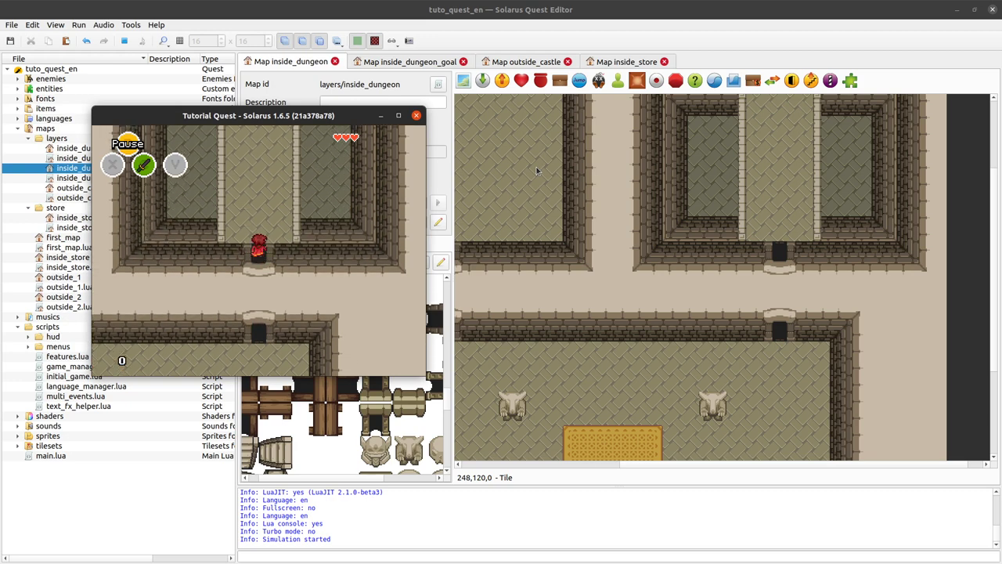
key("Up")
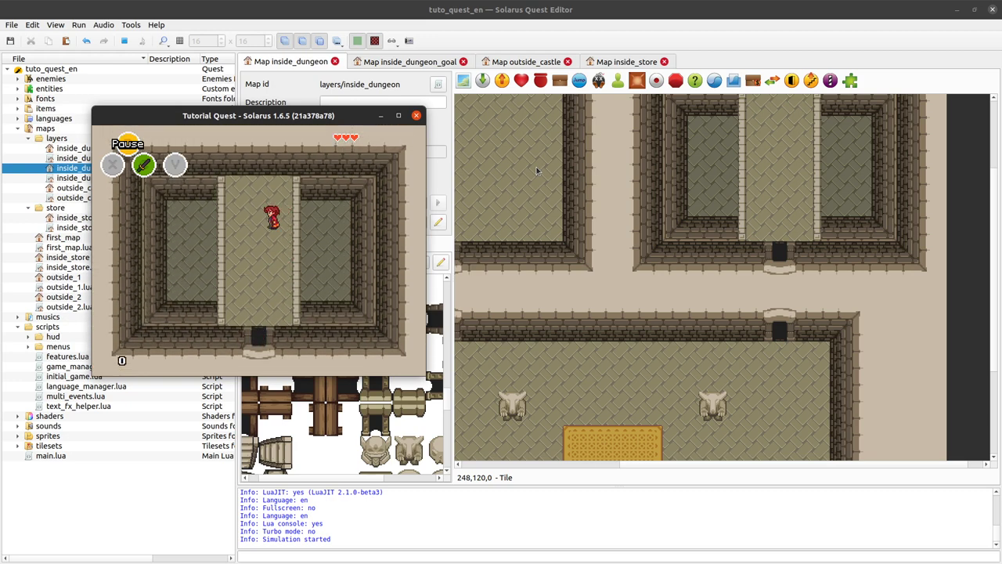
left_click(415, 116)
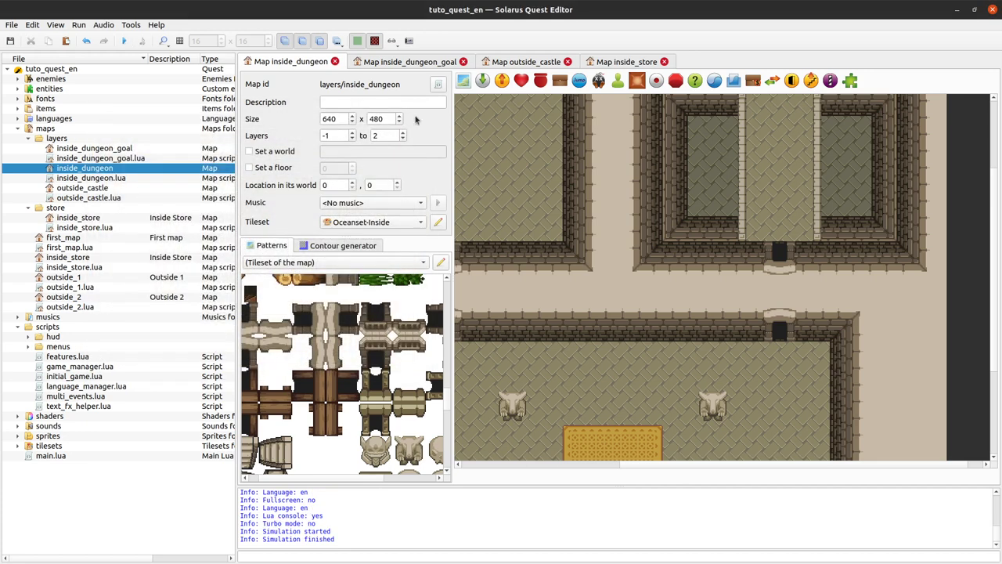
Step: Split the walkway's left railing into two shorter segments, leaving a gap in the middle that opens onto the sunken floor
middle_click_drag(839, 281, 815, 400)
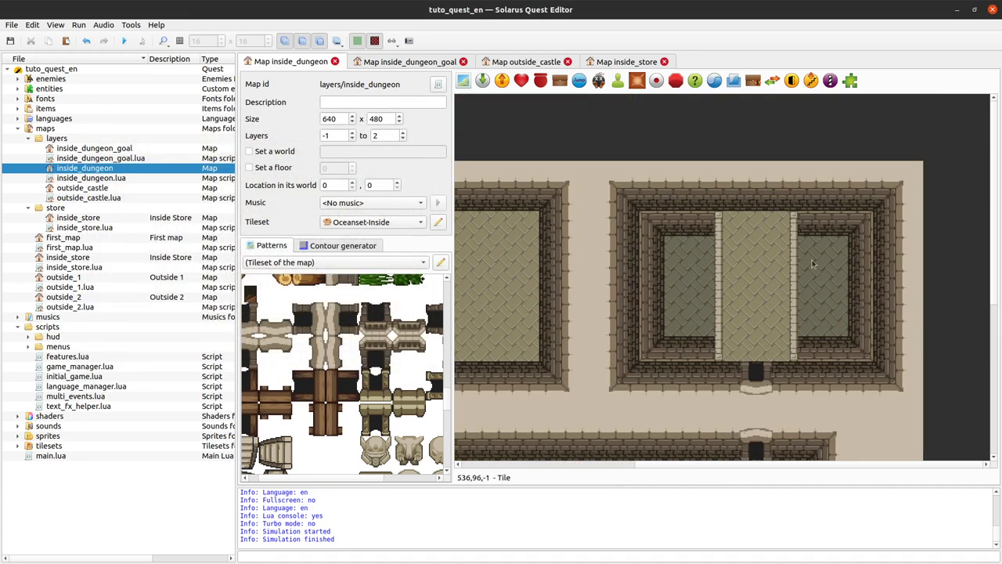
left_click_drag(720, 230, 717, 315)
key("ctrl+v")
left_click(720, 220)
left_click(722, 216)
left_click(719, 218)
key("ctrl+c")
key("ctrl+v")
right_click(718, 265)
left_click(719, 307)
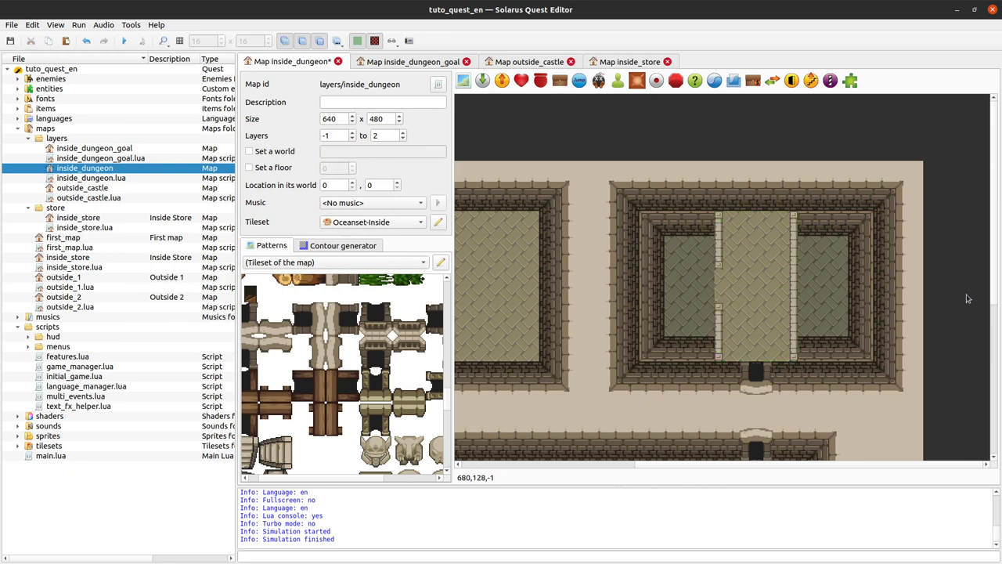
Step: Resize the walkway's floor tile to fit exactly between the two railings and save the map
left_click(753, 294)
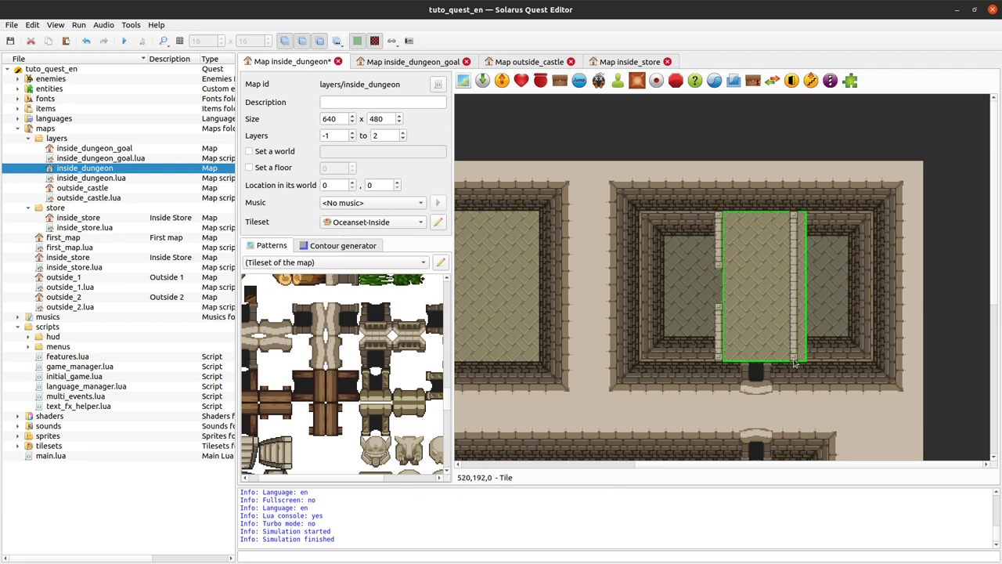
key("Escape")
key("ctrl+s")
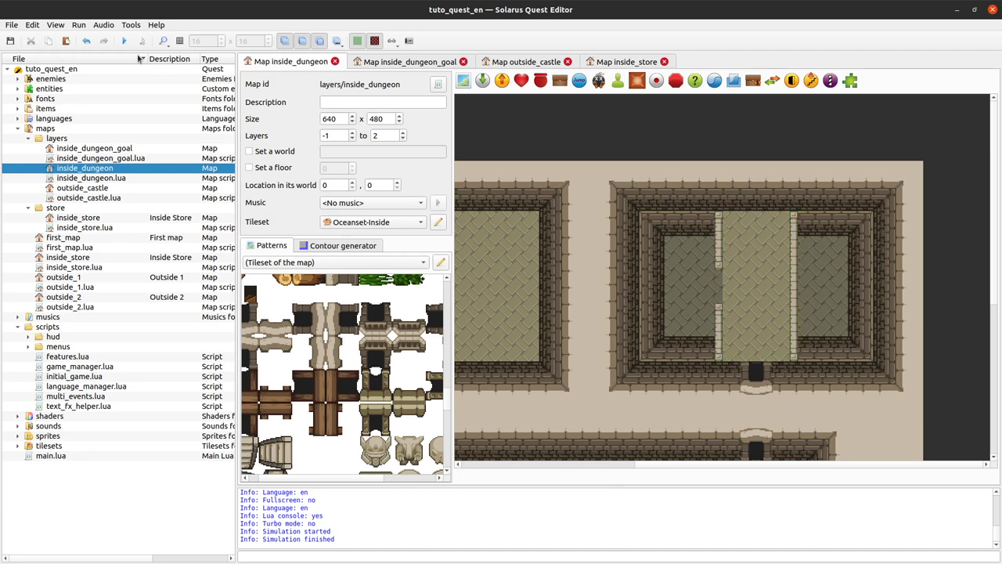
Step: Run the quest and walk the hero up to the walkway and off through the gap in the left railing
left_click(124, 41)
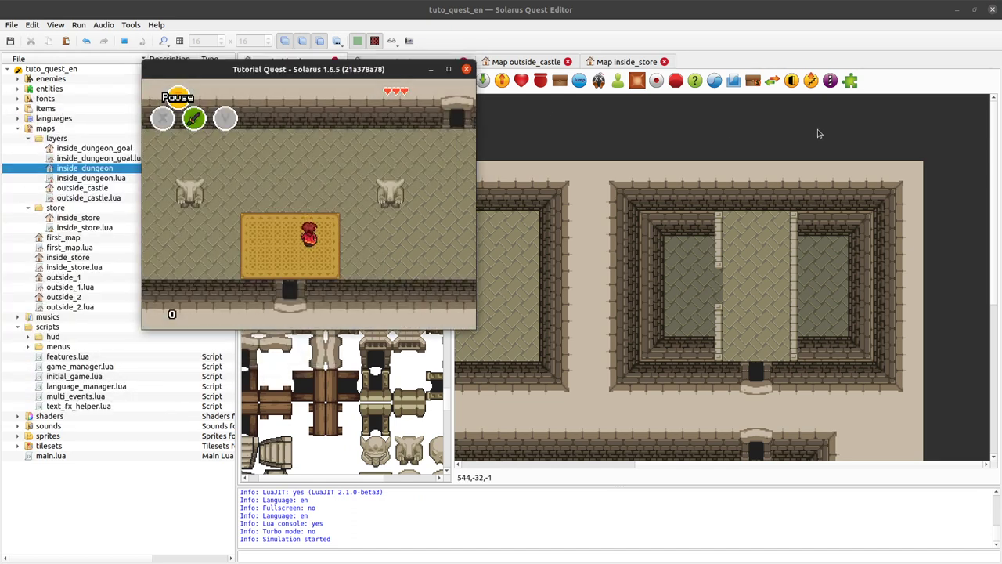
key("Up")
key("Right")
key("Up")
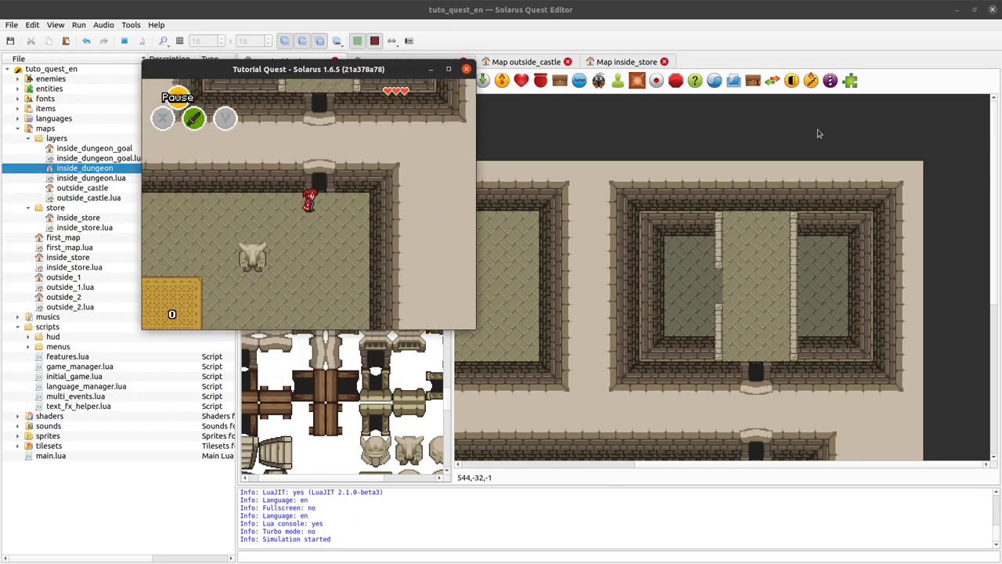
key("Up")
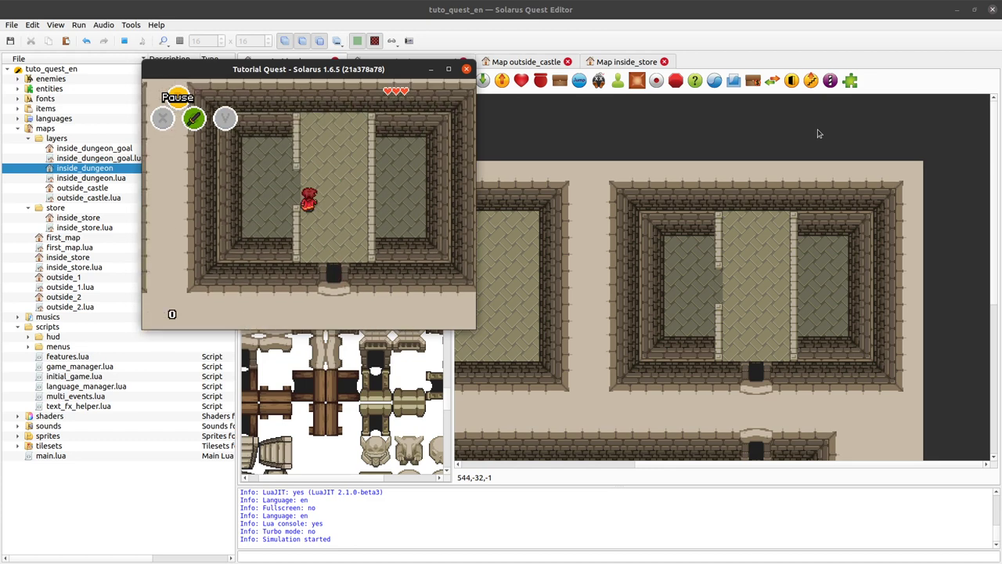
key("Left")
key("Right")
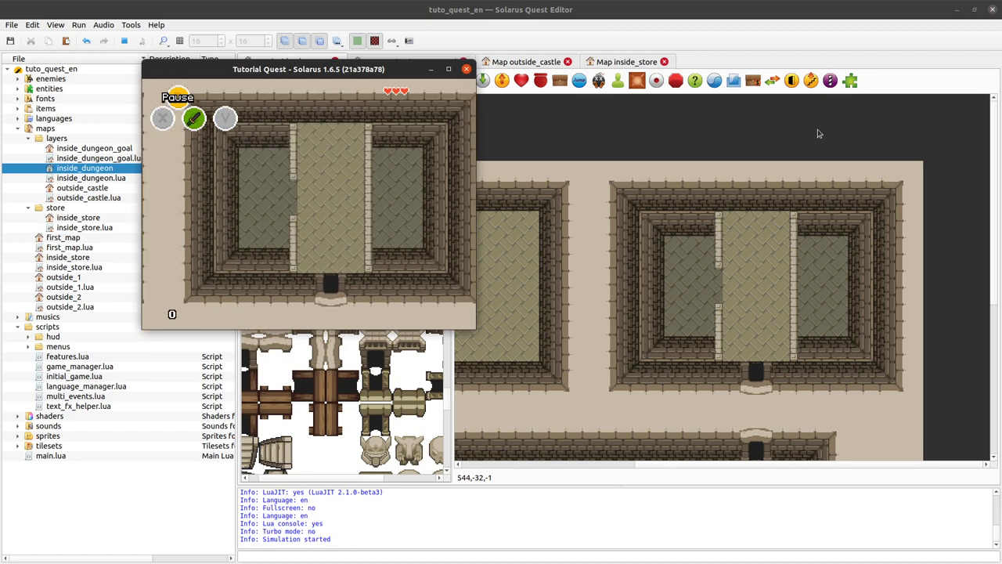
Step: Walk the hero around the sunken area and underneath the walkway to its other side, and close the game
key("Up")
key("Left")
key("Down")
key("Right")
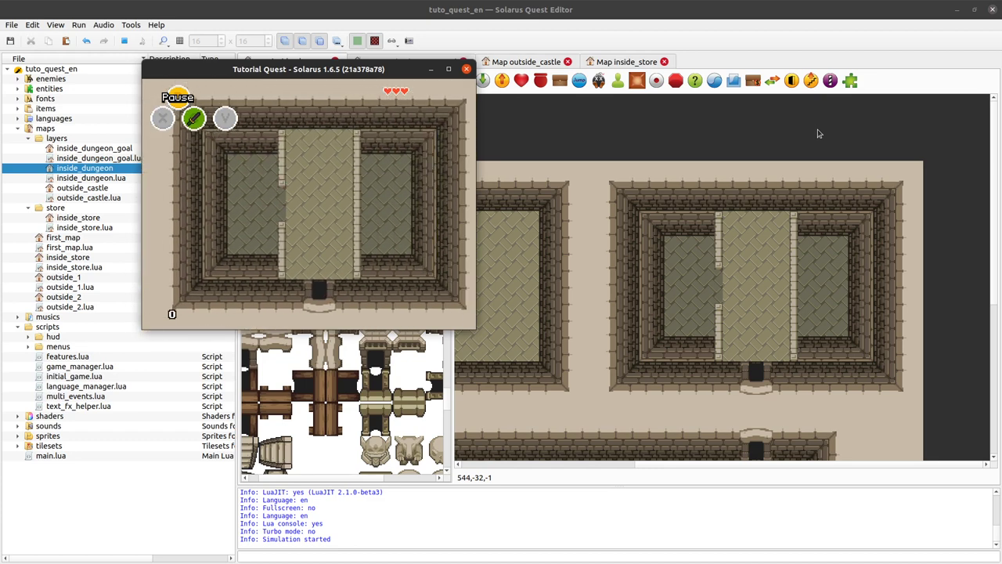
key("Down")
key("Right")
key("Up")
key("Left")
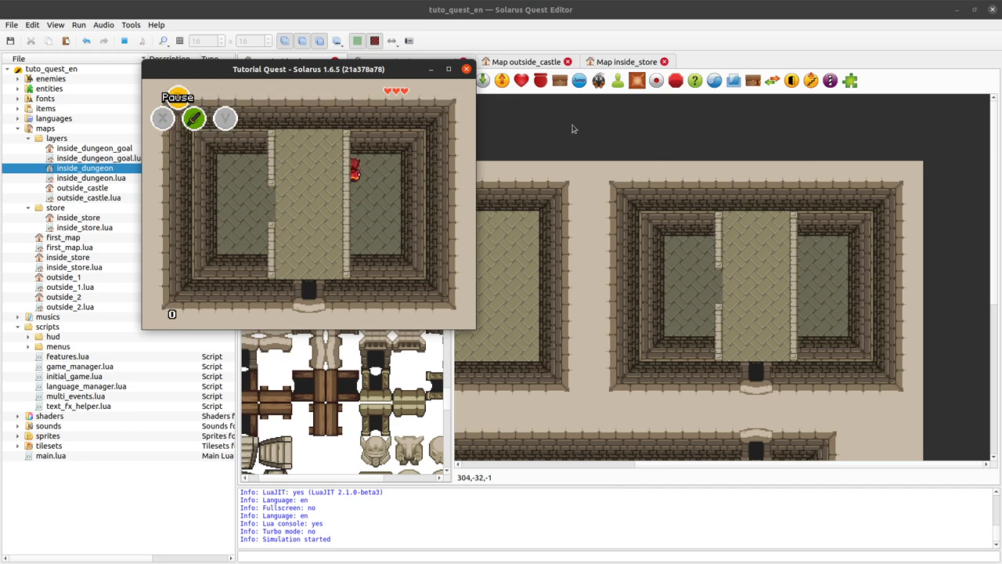
left_click(467, 69)
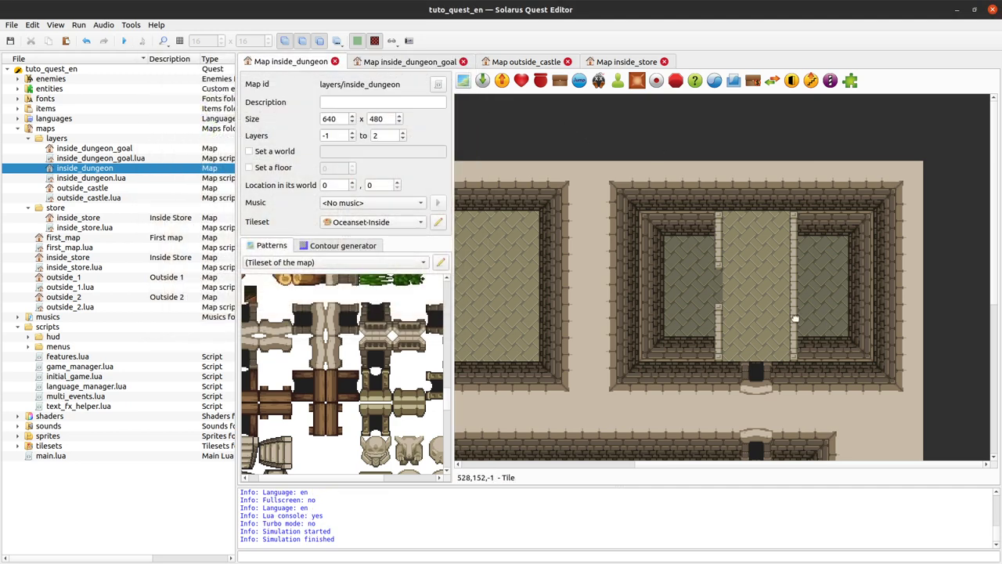
Step: Try moving the passage tile below the sunken room's doorway upward, and undo the move
scroll(762, 312, "down", 2)
left_click(752, 368)
left_click_drag(750, 358, 749, 291)
left_click(756, 353)
key("ctrl+z")
left_click(963, 359)
Step: Examine the walkway's floor tile and the map's lowest layer setting
left_click(749, 246)
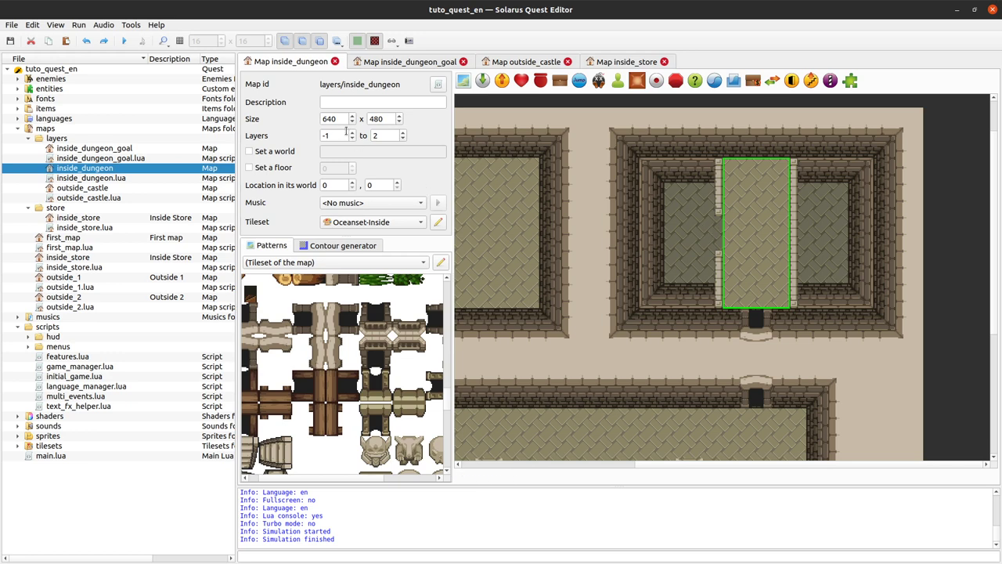
left_click_drag(345, 132, 319, 141)
left_click(939, 244)
Step: Add a jumper entity over the sunken area and set its direction to Left
left_click(579, 81)
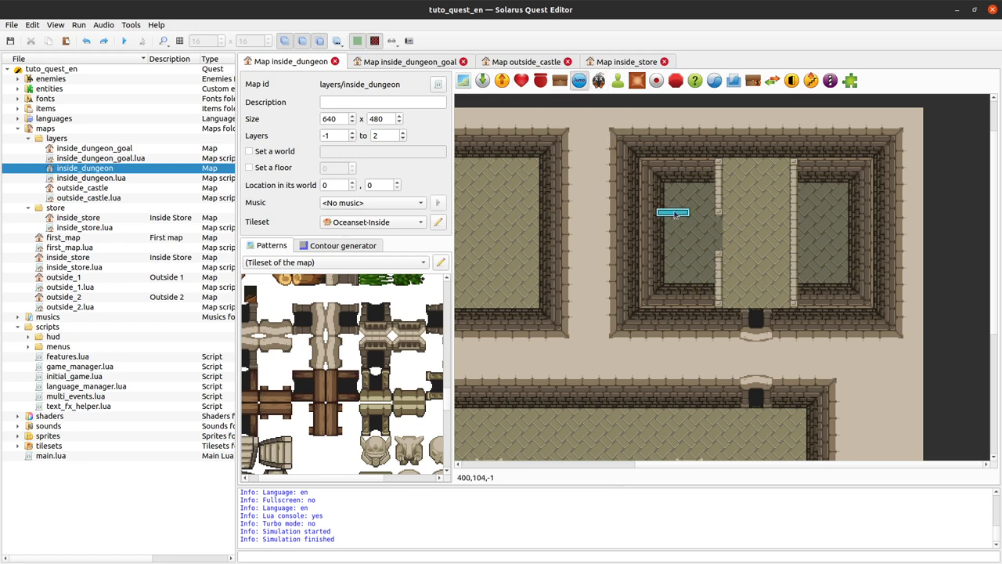
left_click(684, 214)
right_click(683, 213)
mouse_move(725, 248)
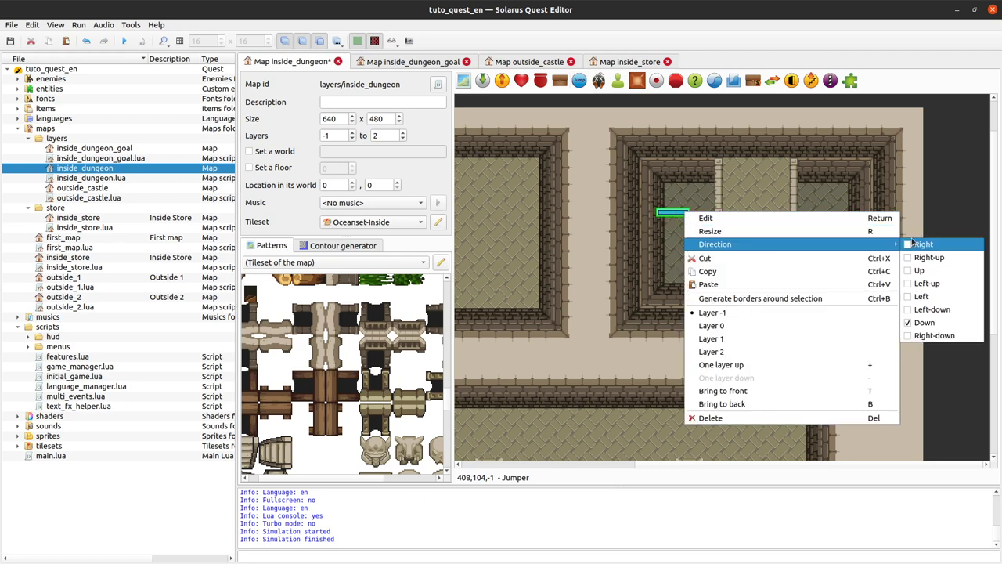
left_click(913, 299)
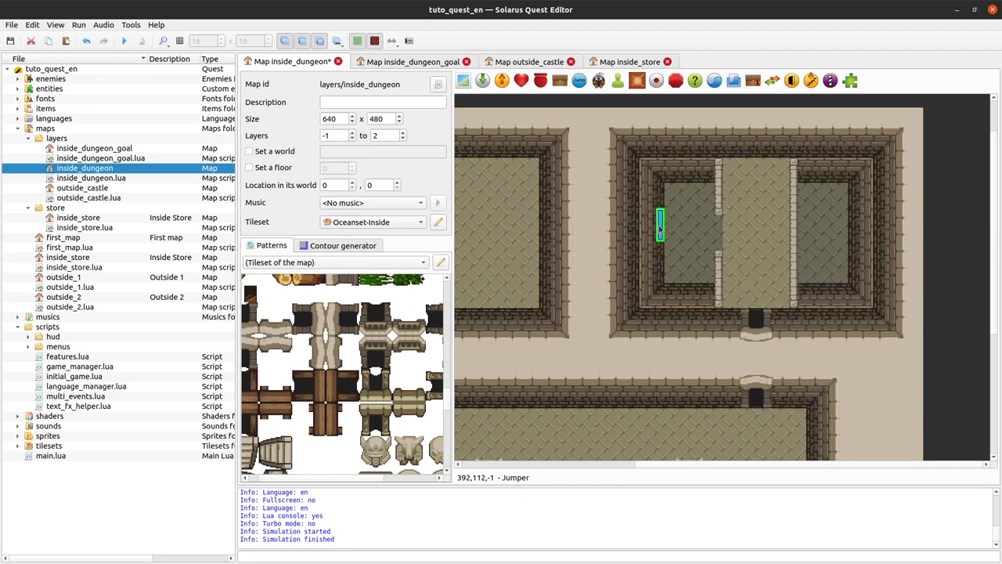
Step: Position the jumper inside the gap in the walkway's left railing, at 440, 104
left_click_drag(667, 235, 721, 243)
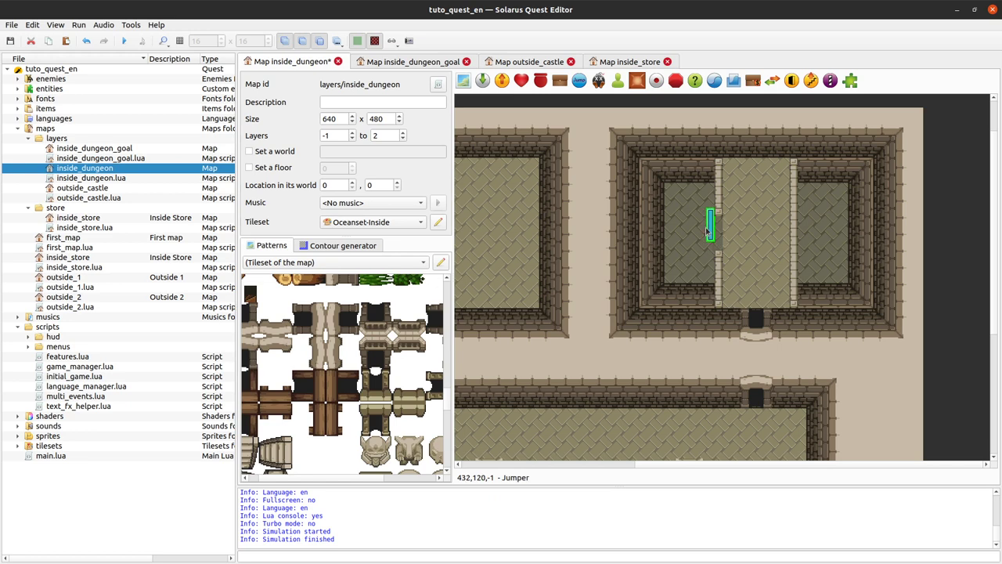
mouse_move(707, 229)
left_mouse_down()
mouse_move(708, 296)
mouse_move(707, 216)
mouse_move(711, 248)
left_mouse_up()
left_click(742, 237)
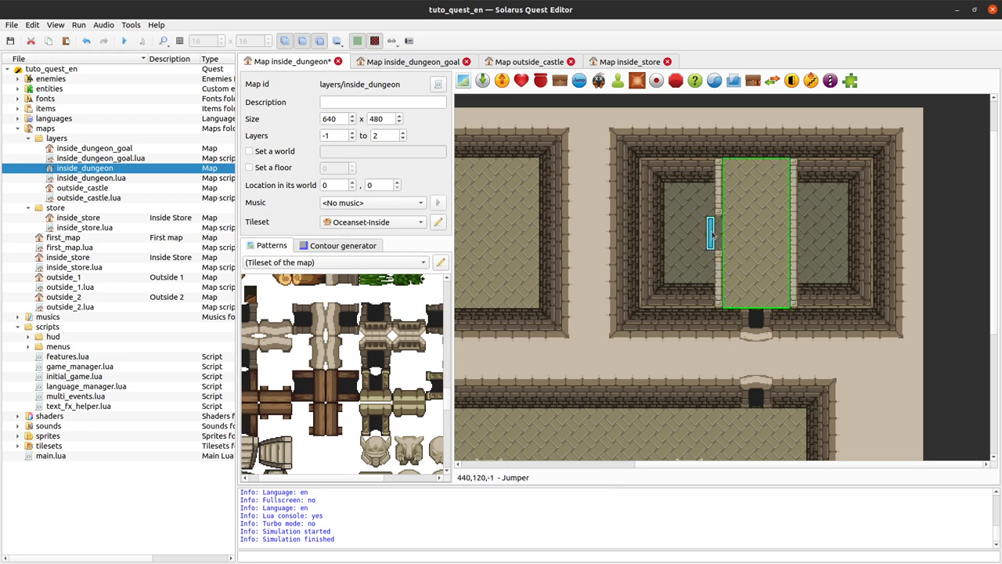
left_click_drag(711, 233, 720, 233)
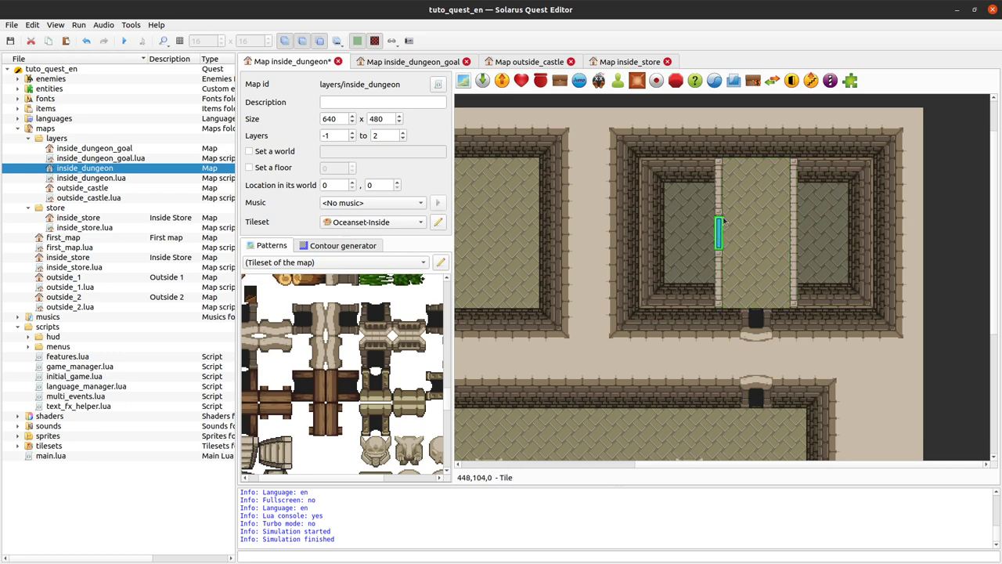
Step: Assign the jumper in the railing gap to layer 0 and save the map
left_click(718, 242)
right_click(719, 233)
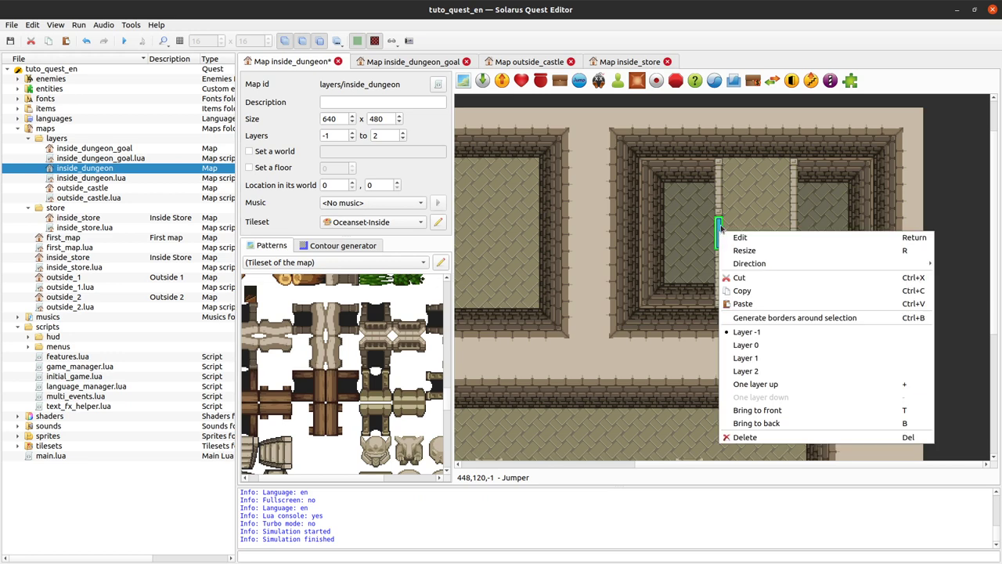
left_click(747, 345)
key("ctrl+s")
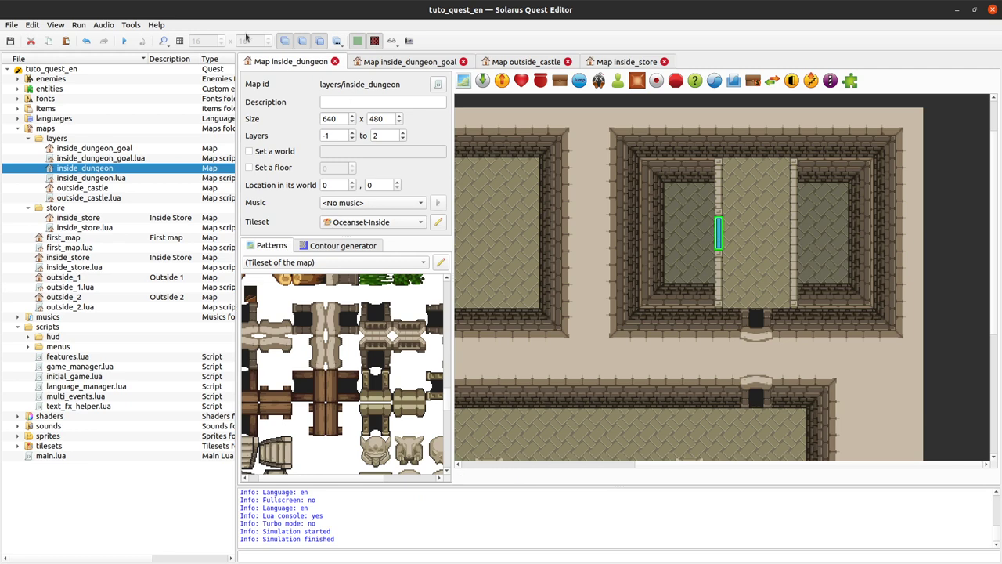
Step: Set the jumper's jump length to 32
double_click(715, 237)
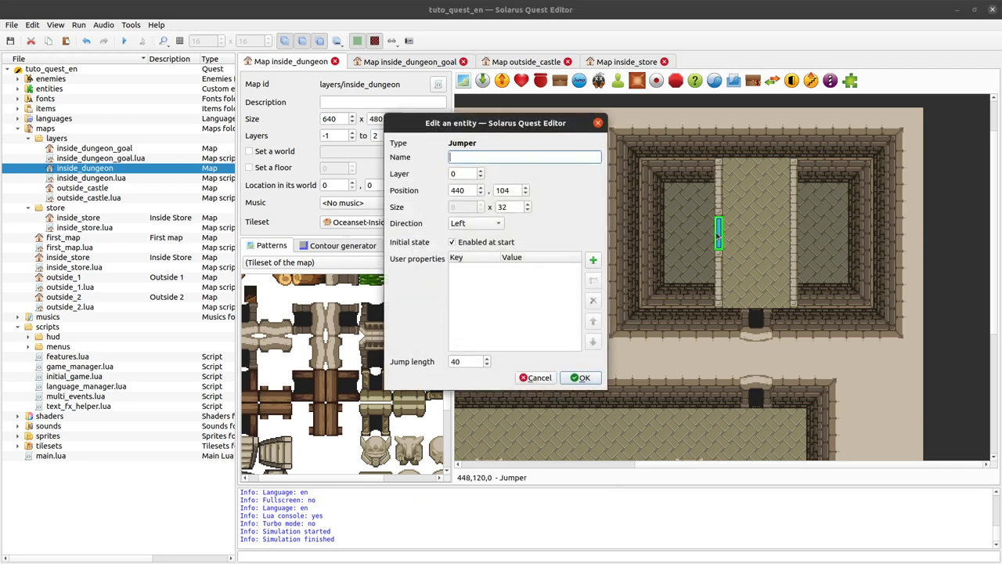
left_click_drag(464, 365, 400, 365)
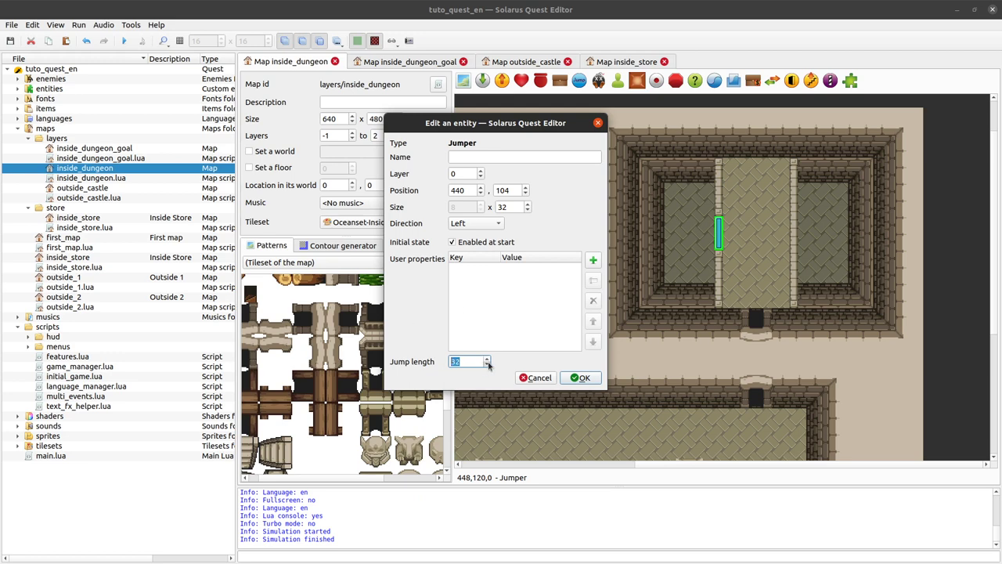
left_click(584, 379)
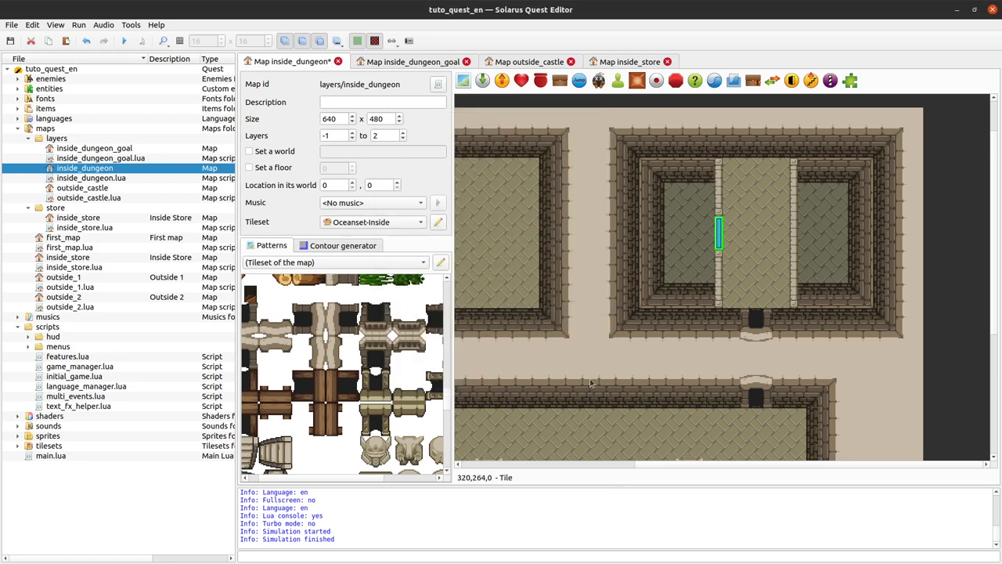
Step: Run the quest, test jumping from the walkway through the jumper and walking beneath the walkway, and close the game
left_click(124, 42)
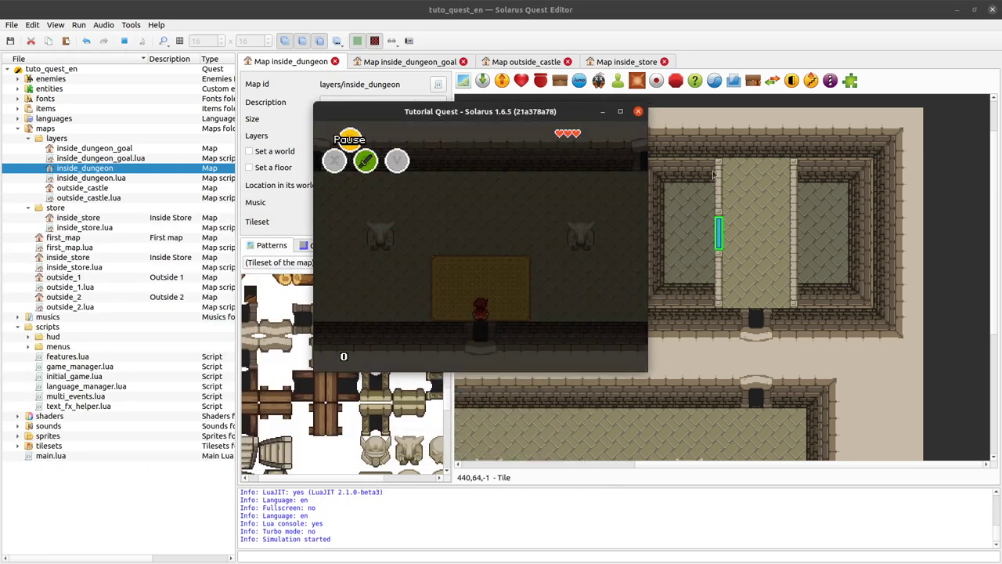
key("Up")
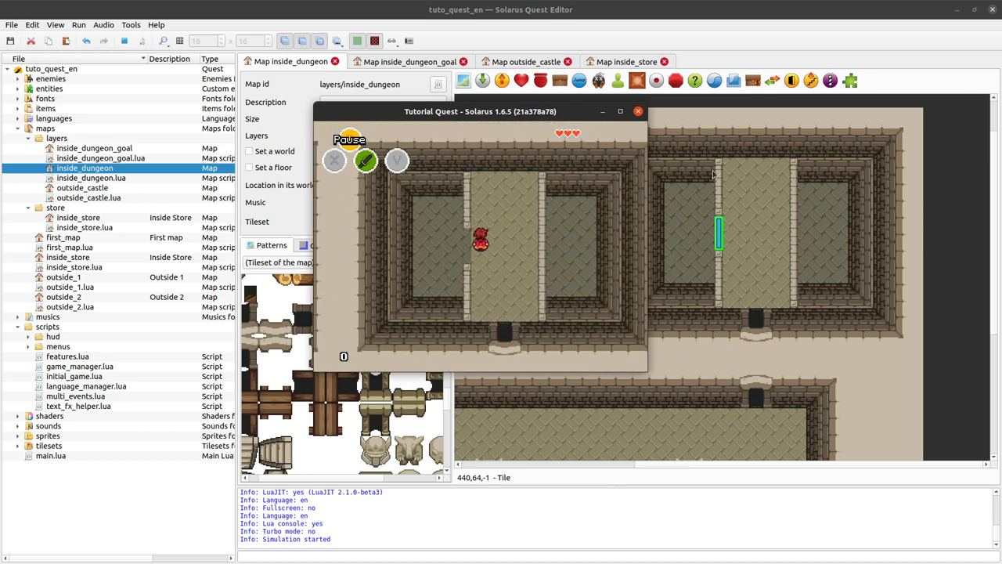
key("Right")
key("Up")
key("Left")
key("Down")
key("Right")
key("Right")
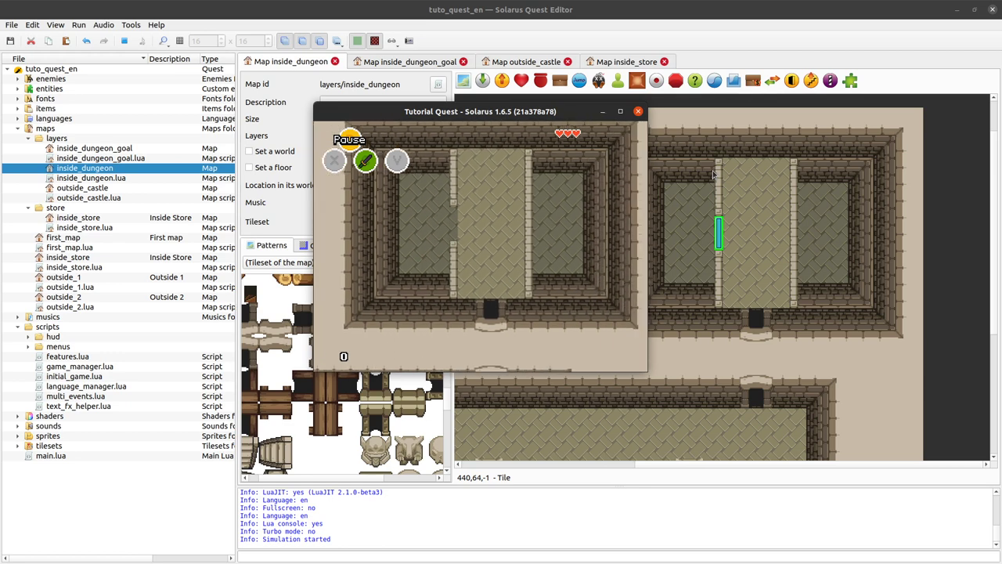
key("Up")
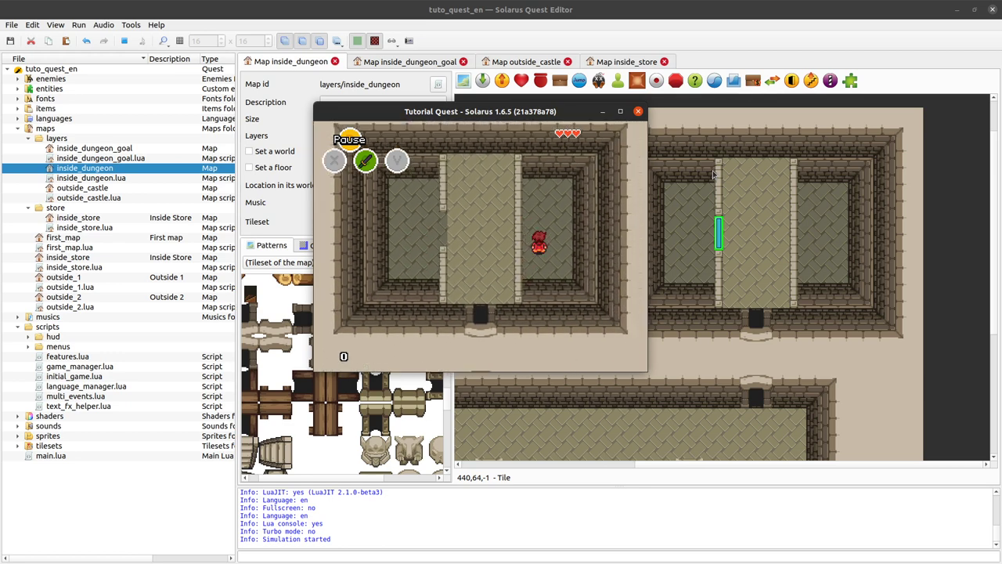
left_click(638, 112)
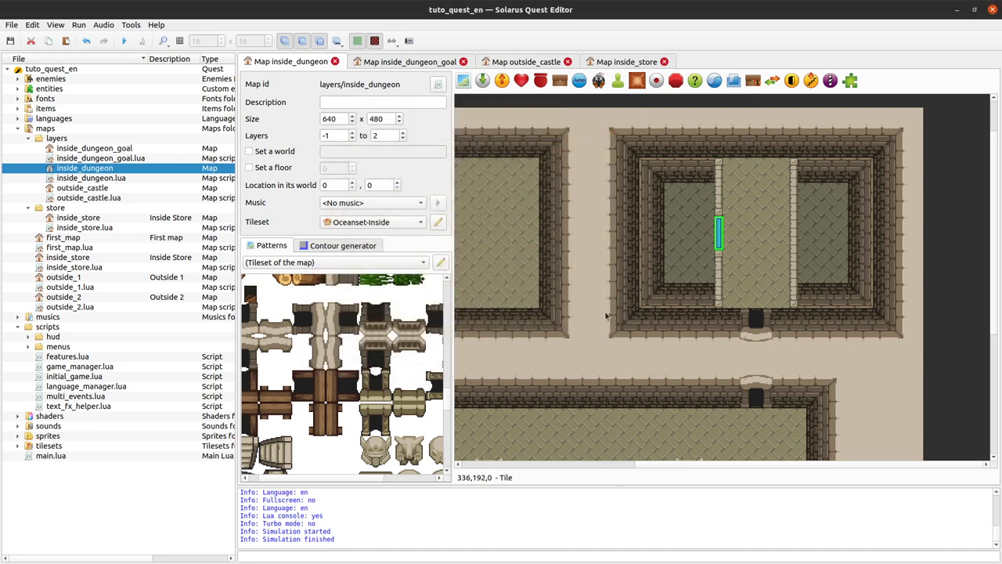
Step: Compare with the goal map and shrink the empty left room's layer 0 floor to a ledge in its lower-left corner
left_click(821, 242)
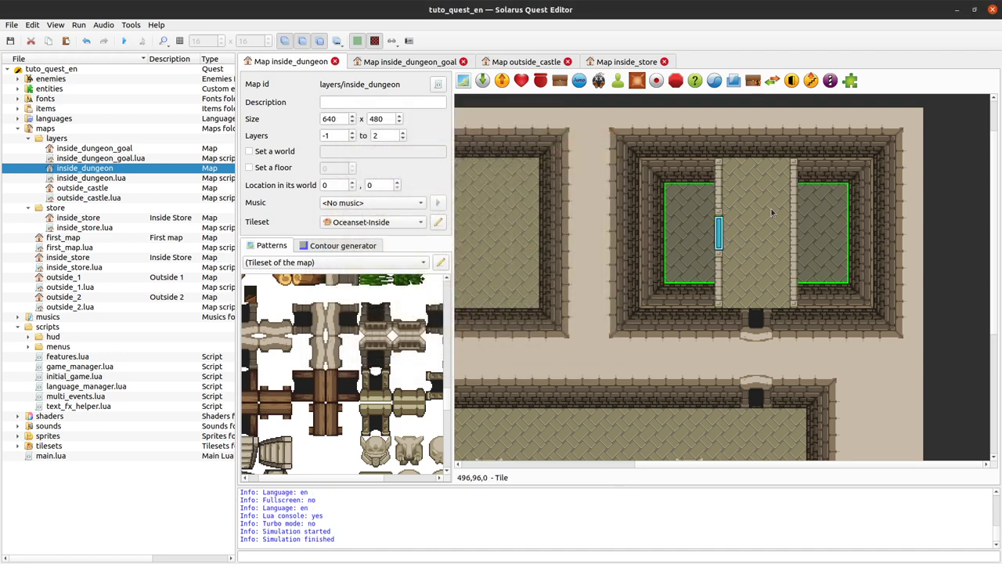
scroll(689, 301, "up", 2)
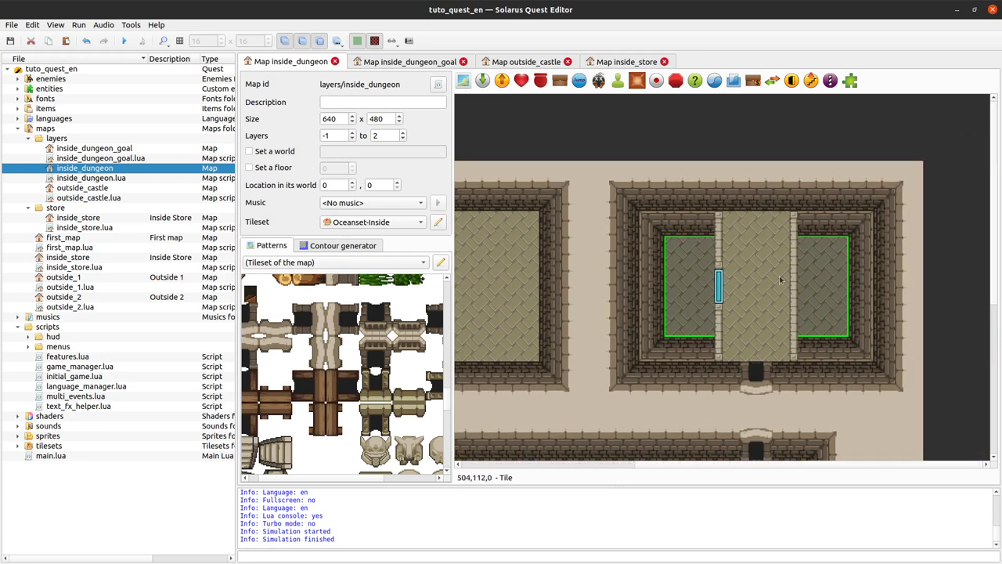
middle_click_drag(643, 315, 908, 246)
left_click(745, 229)
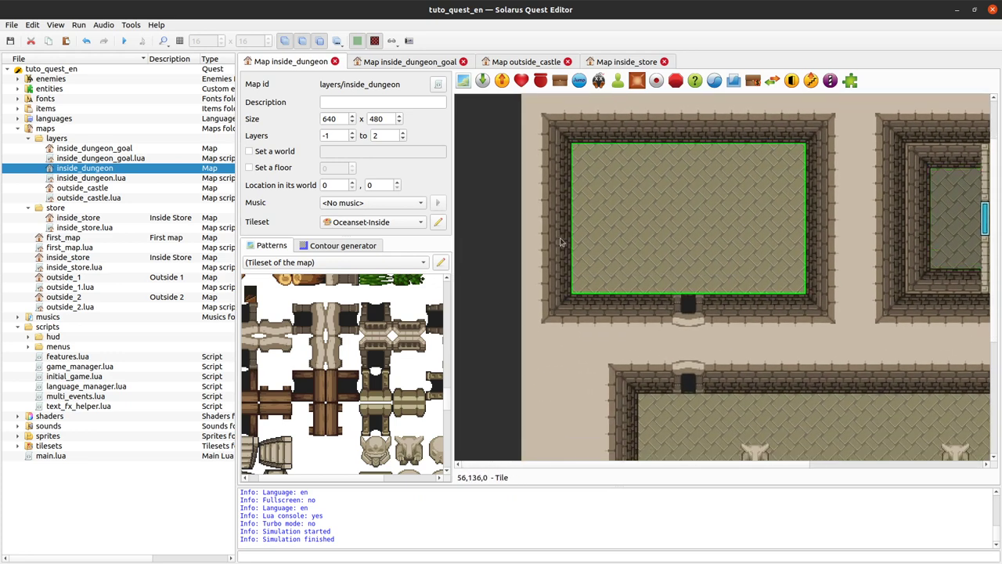
left_click(409, 62)
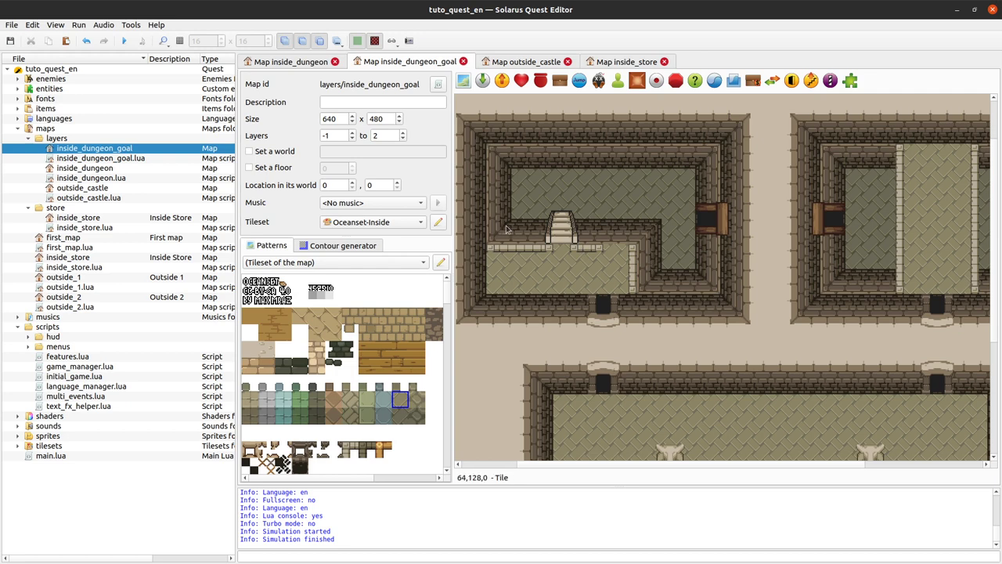
left_click(310, 63)
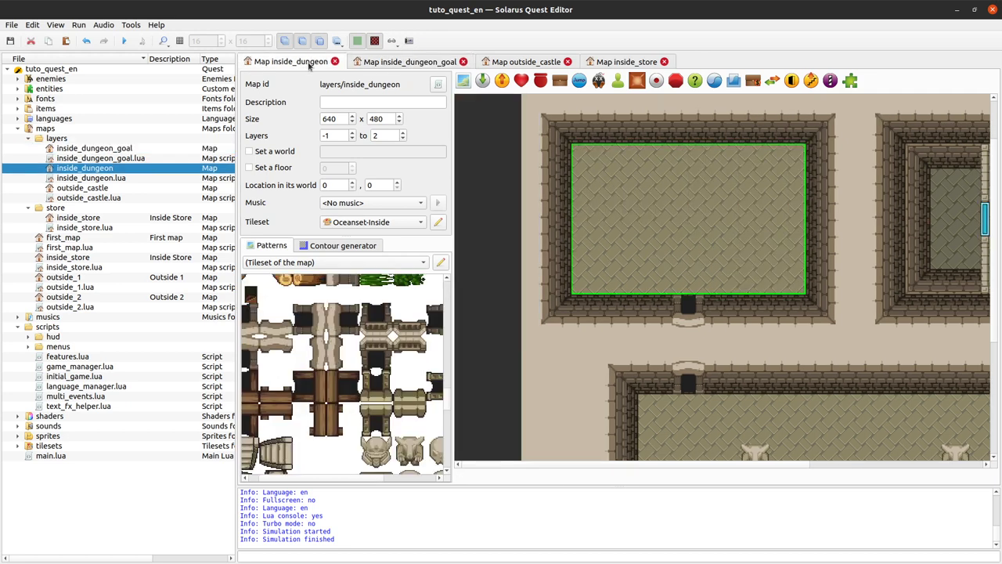
left_click_drag(800, 166, 720, 266)
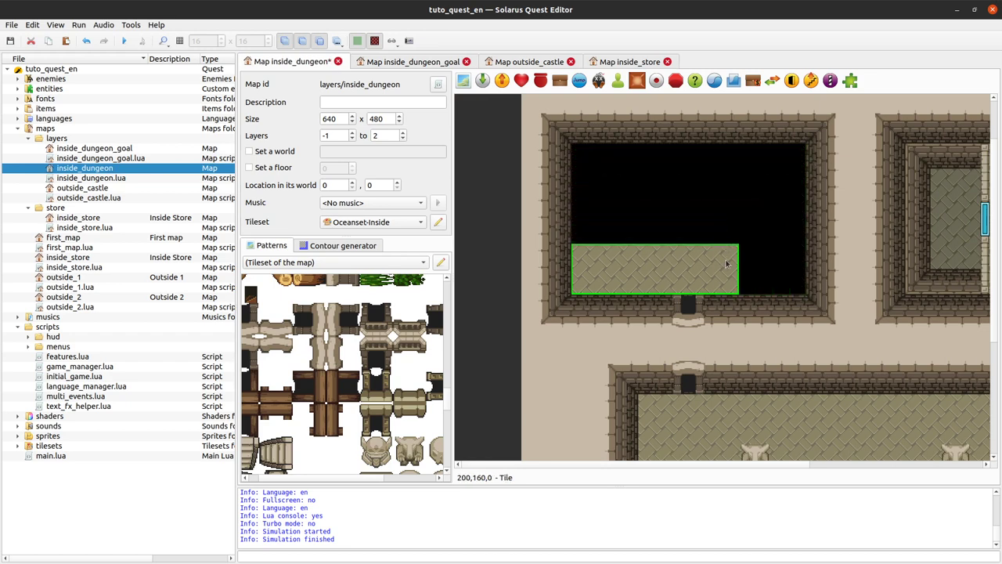
Step: Copy the sunken floor with its surrounding wall and corner tiles from the walkway room into the left room
middle_click_drag(765, 261, 640, 274)
middle_click_drag(770, 183, 663, 178)
left_click(667, 176)
left_click(691, 174, "ctrl")
left_click(692, 205, "ctrl")
left_click(669, 261, "ctrl")
left_click(661, 289, "ctrl")
left_click(683, 291, "ctrl")
left_click(872, 293, "ctrl")
left_click(874, 211, "ctrl")
left_click(871, 175, "ctrl")
key("ctrl+c")
middle_click_drag(544, 251, 763, 273)
key("ctrl+v")
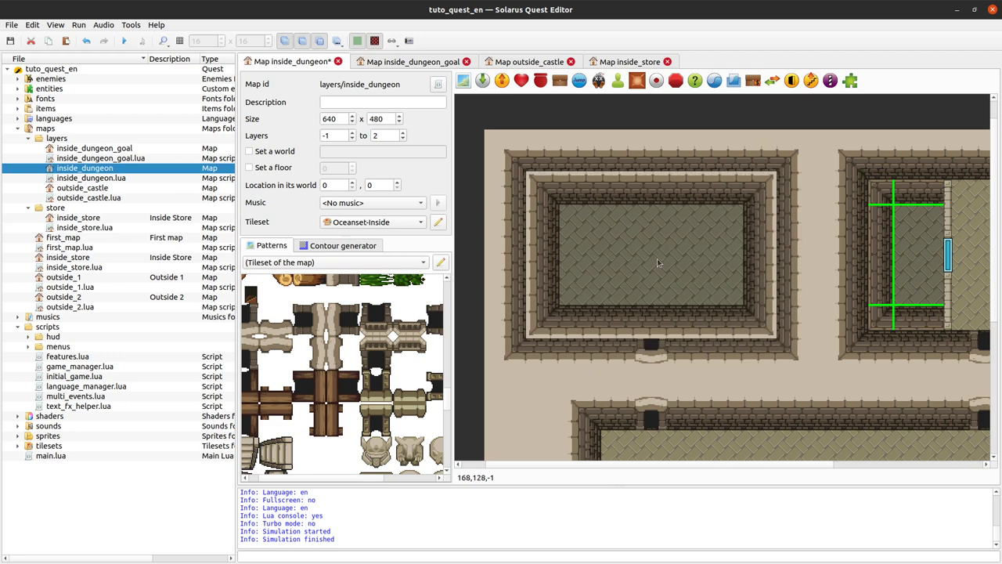
left_click(658, 263)
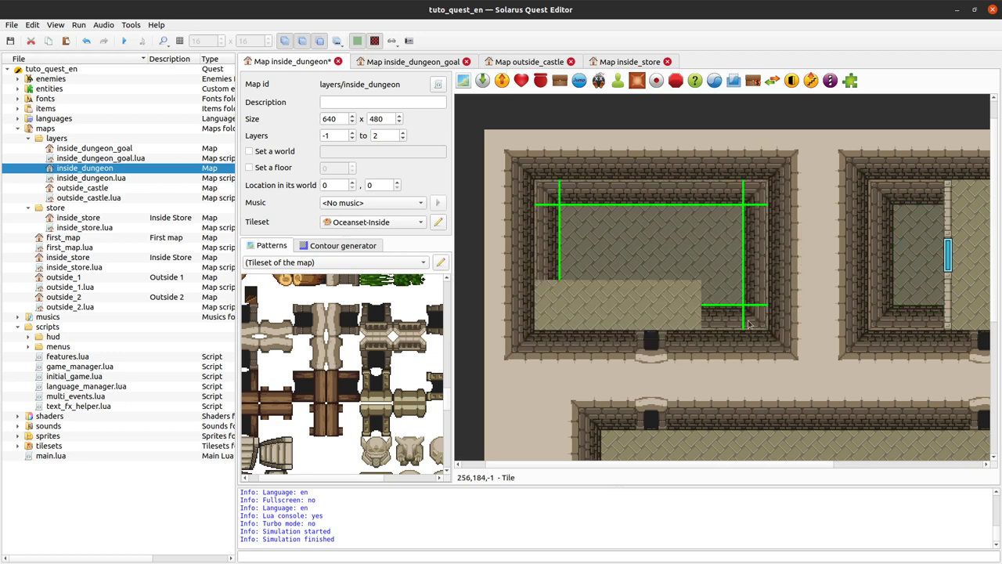
Step: Raise the sunken area's bottom wall to the ledge's upper edge and shorten the wall to the ledge's width
left_click_drag(743, 319, 732, 255)
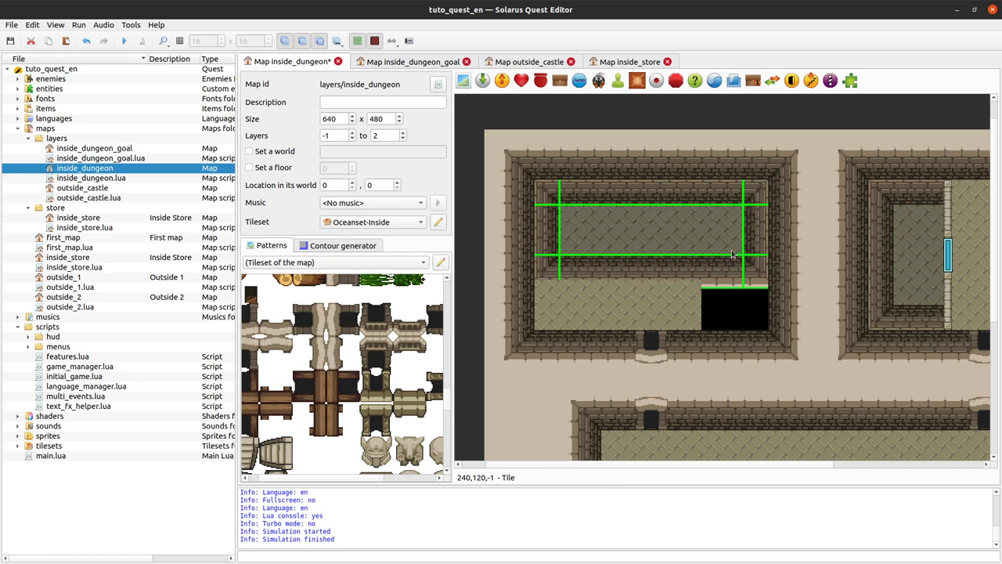
left_click(737, 296)
left_click(735, 280)
key("r")
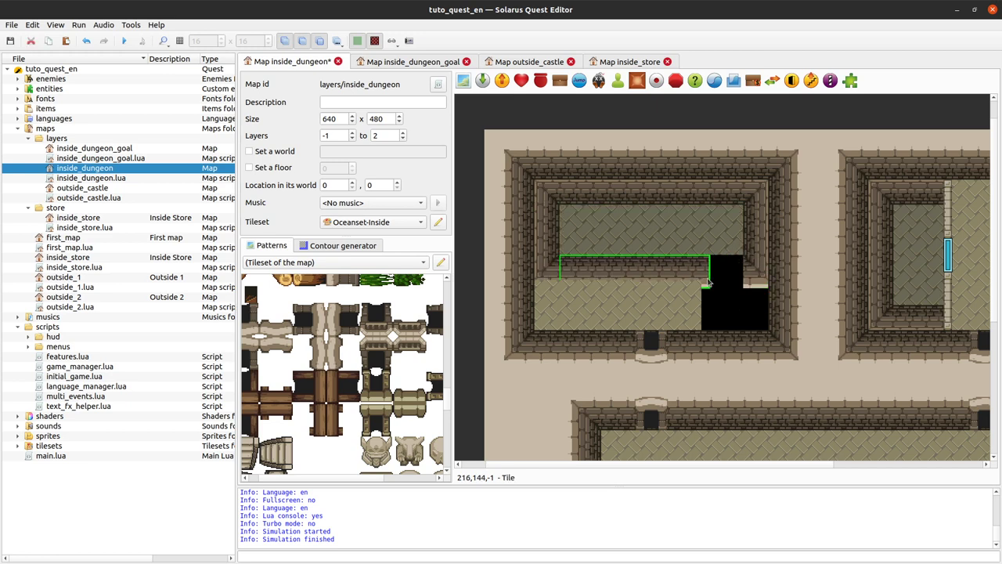
left_click(702, 279)
Step: Extend the sunken area's right side down to the room's bottom and fit a copied left wall with corner beside the ledge
left_click_drag(754, 273, 750, 322)
left_click(761, 241)
left_click_drag(762, 244, 552, 246)
left_click(553, 264, "ctrl")
key("ctrl+c")
key("ctrl+v")
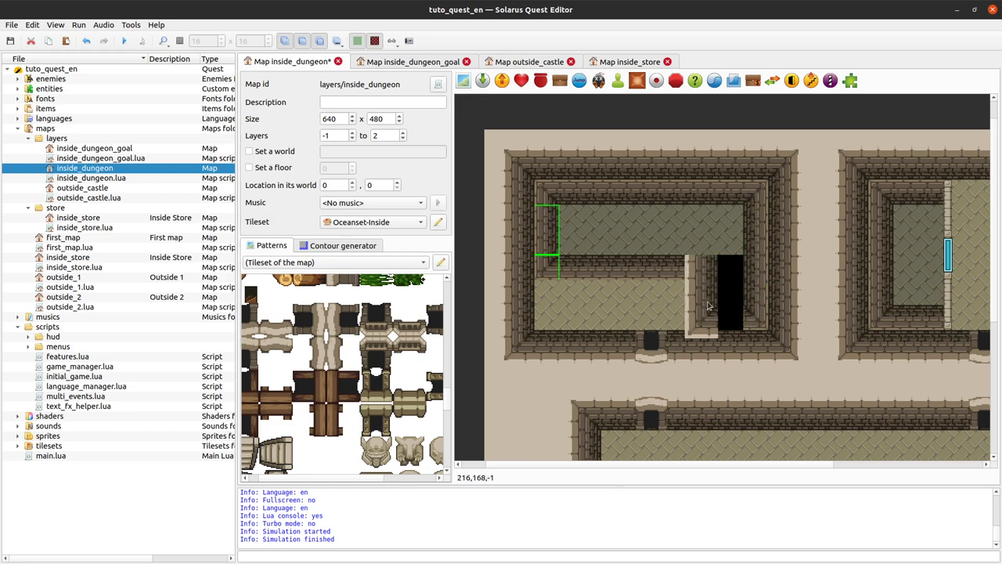
left_click(712, 303)
left_click(729, 281)
left_click(713, 269)
key("r")
left_click(733, 263)
Step: Narrow the ledge floor and shift the adjoining wall pieces left to meet its new edge
left_click(695, 319)
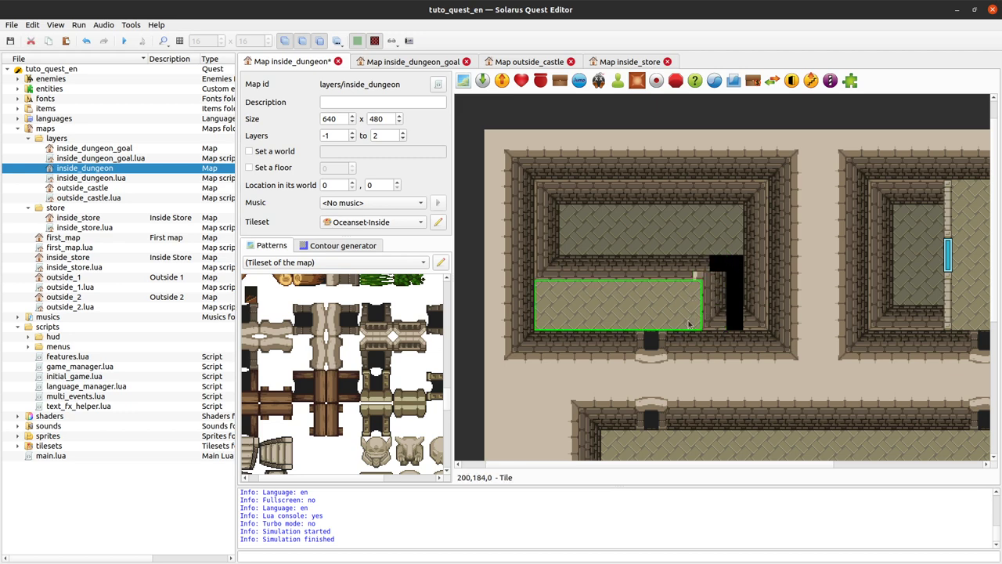
left_click_drag(677, 332, 707, 314)
left_click(699, 303)
left_click(719, 318, "shift")
left_click(726, 308)
left_click(707, 272)
left_click_drag(708, 272, 691, 270)
left_click(719, 312)
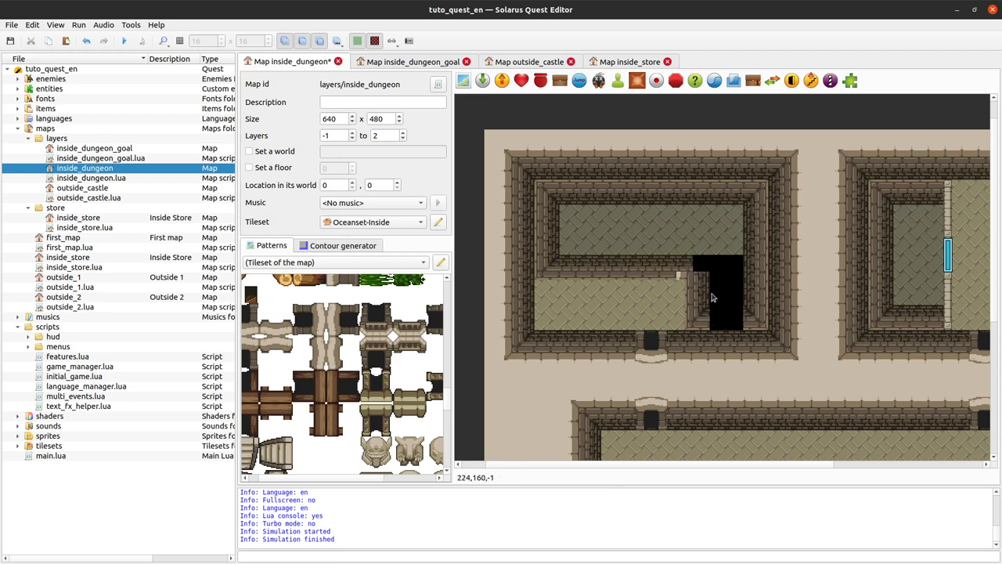
Step: Close the bottom gap between the two lower corners with a resized copy of the horizontal wall, and save the map
left_click(636, 266)
key("ctrl+c")
key("ctrl+v")
left_click(785, 329)
key("r")
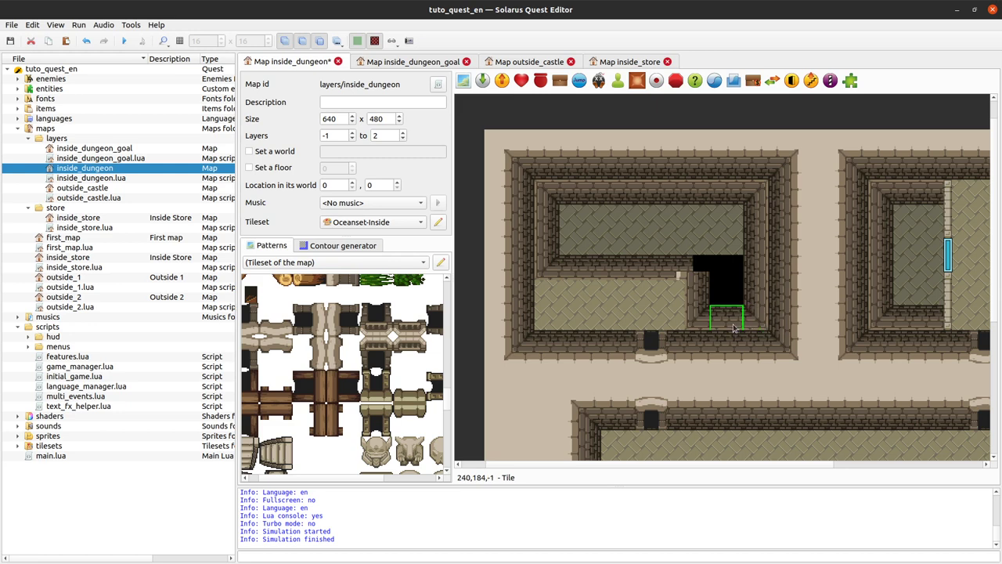
key("Escape")
key("ctrl+s")
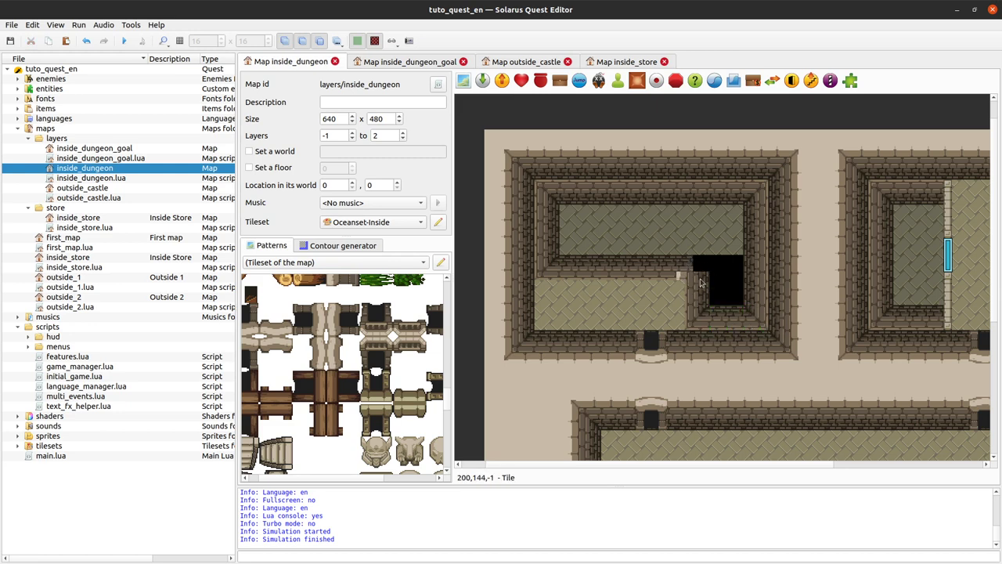
Step: Place the brown brick corner pattern where the ledge's two walls meet, assign it to layer -1, and save the map
scroll(368, 302, "down", 3)
scroll(370, 309, "up", 10)
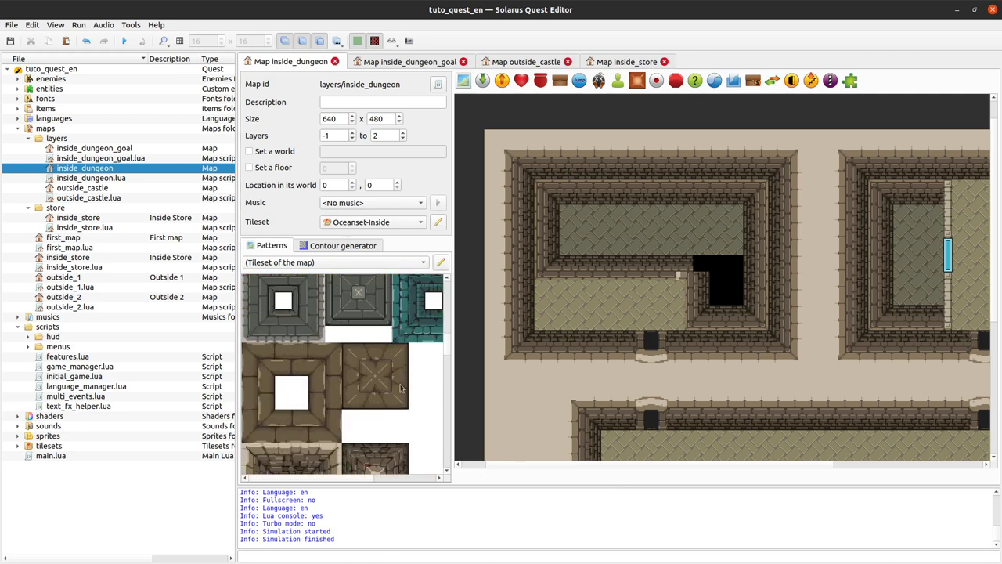
scroll(402, 389, "up", 3)
scroll(425, 328, "up", 2)
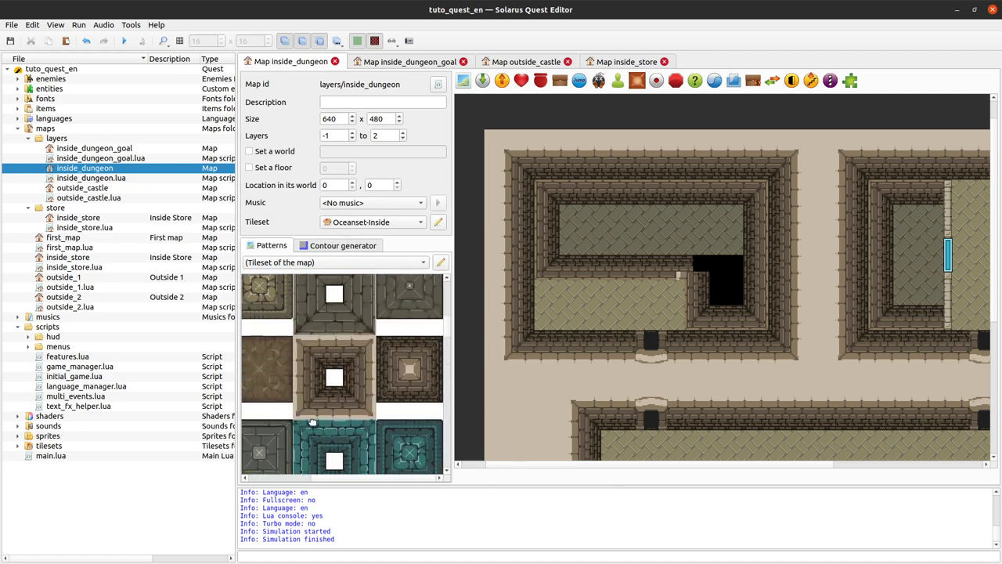
left_click(426, 347)
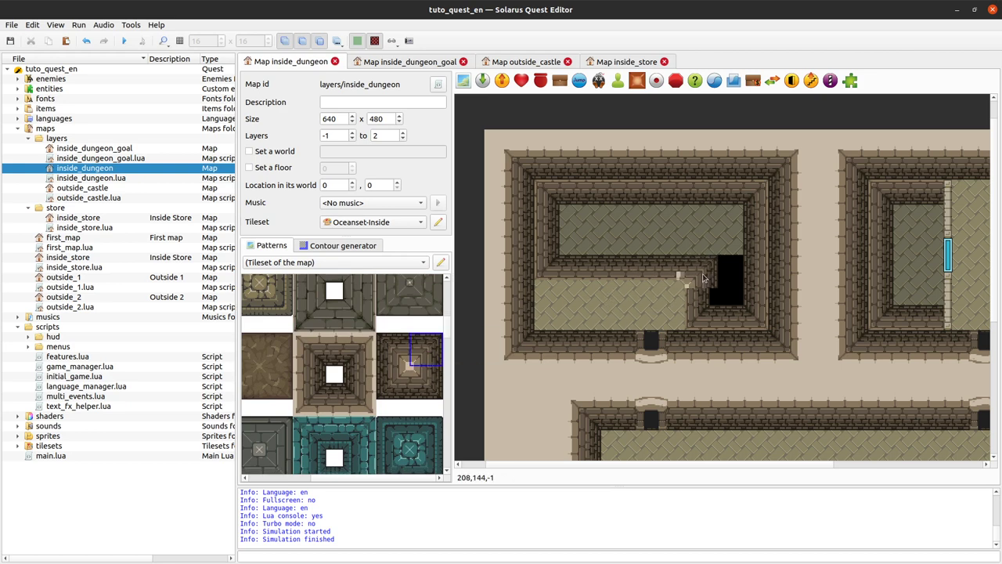
left_click(701, 282)
right_click(703, 267)
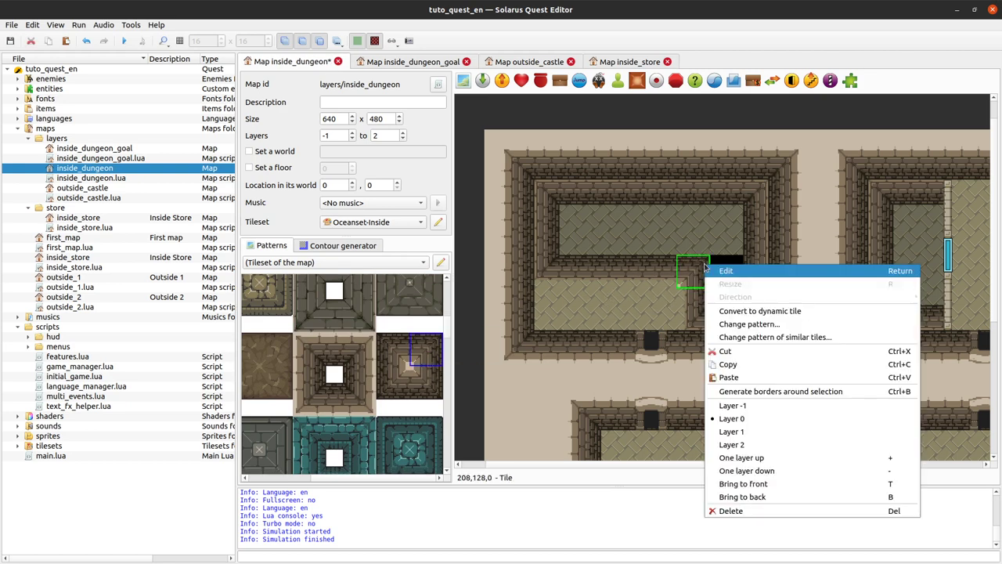
left_click(765, 406)
key("ctrl+s")
Step: Fill the black gap beside the ledge with a resized copy of the sunken floor, and save the map
left_click(709, 251)
key("ctrl+v")
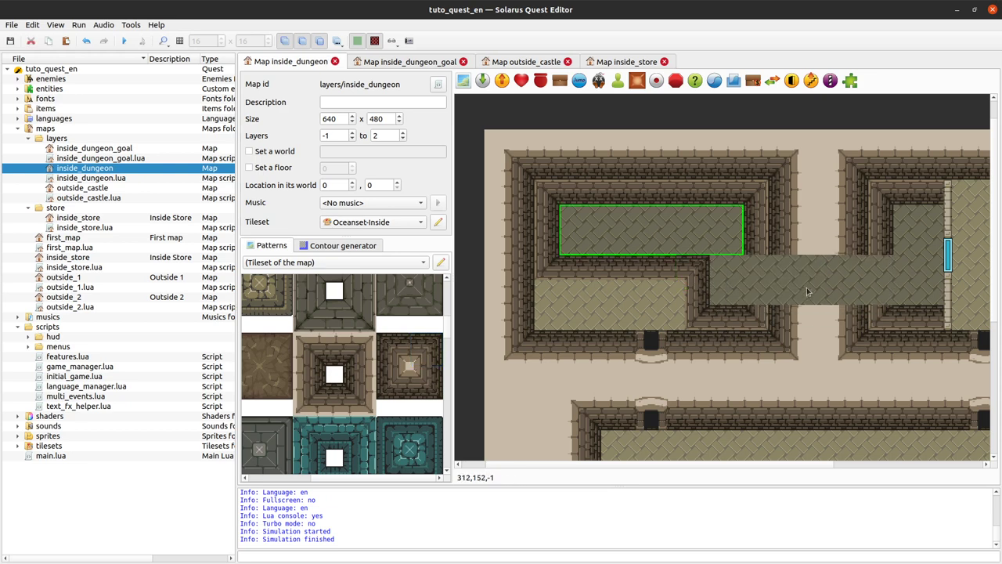
left_click(810, 289)
key("r")
key("ctrl+s")
Step: Hide layer 0 to examine the L-shaped layer -1 area, and show layer 0 again
left_click(787, 258)
left_click(636, 120)
left_click(284, 40)
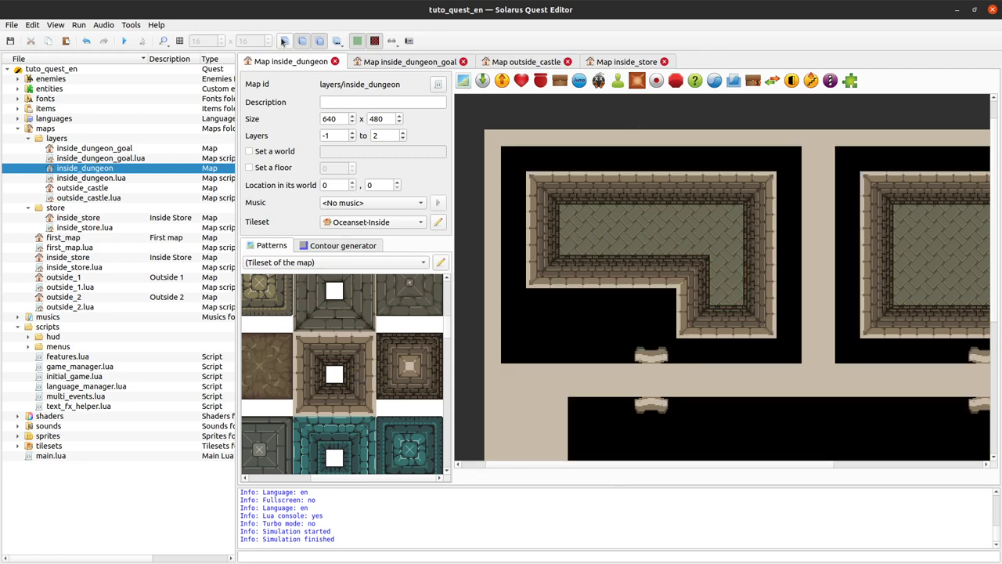
left_click(284, 41)
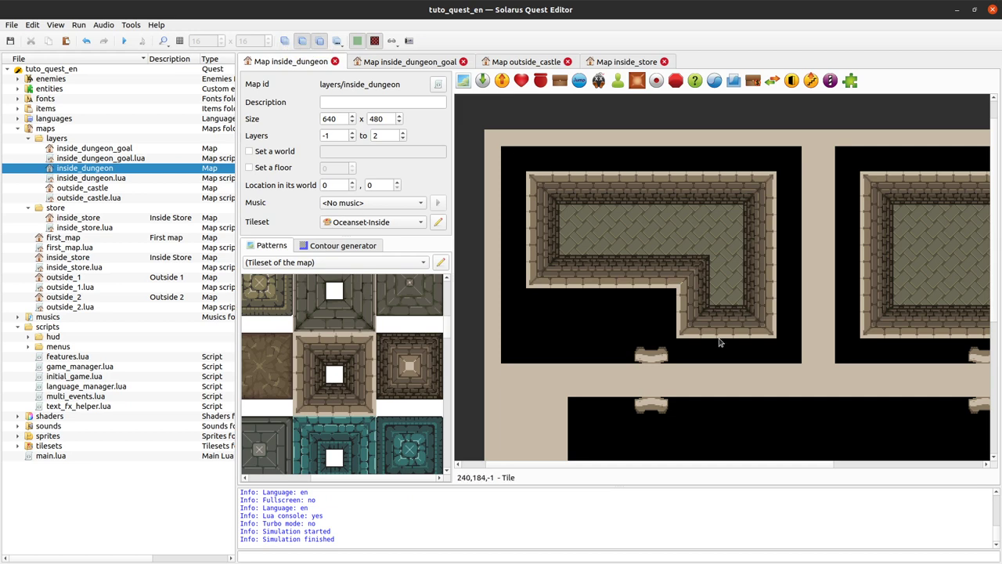
left_click(284, 41)
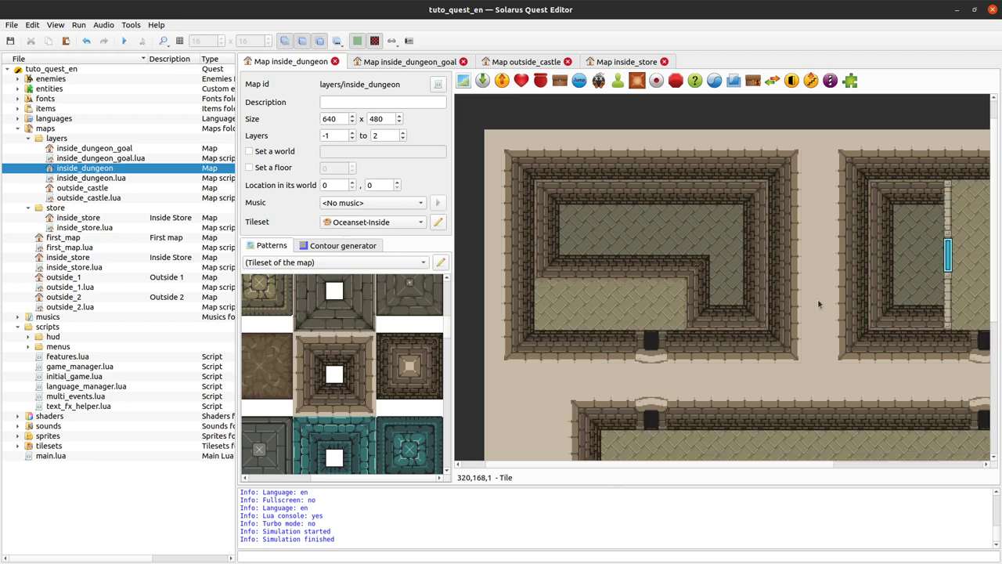
Step: Place a stone staircase tile across the wall between the ledge and the sunken floor, as in the goal map
scroll(332, 364, "up", 5)
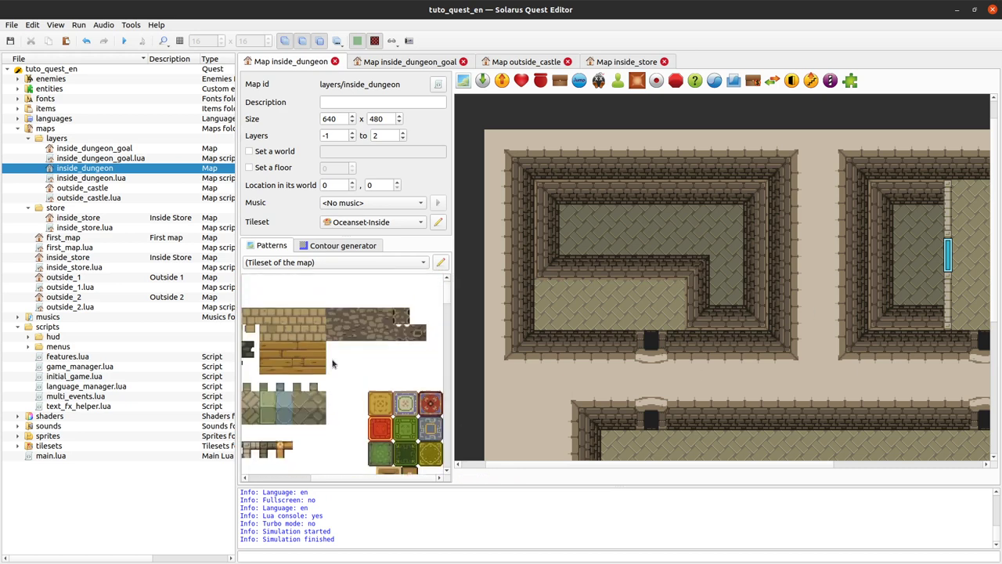
scroll(298, 415, "down", 3)
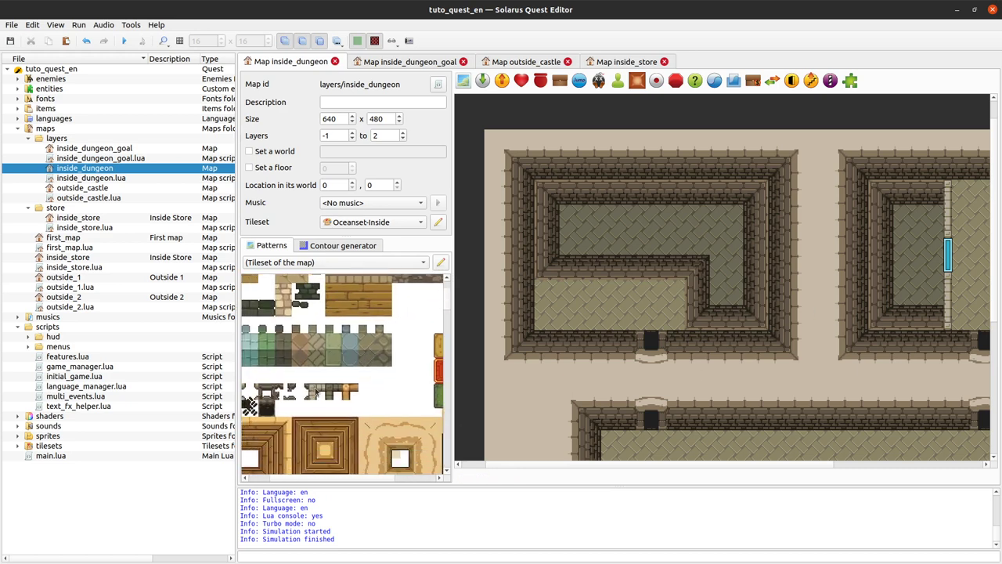
scroll(292, 402, "down", 10)
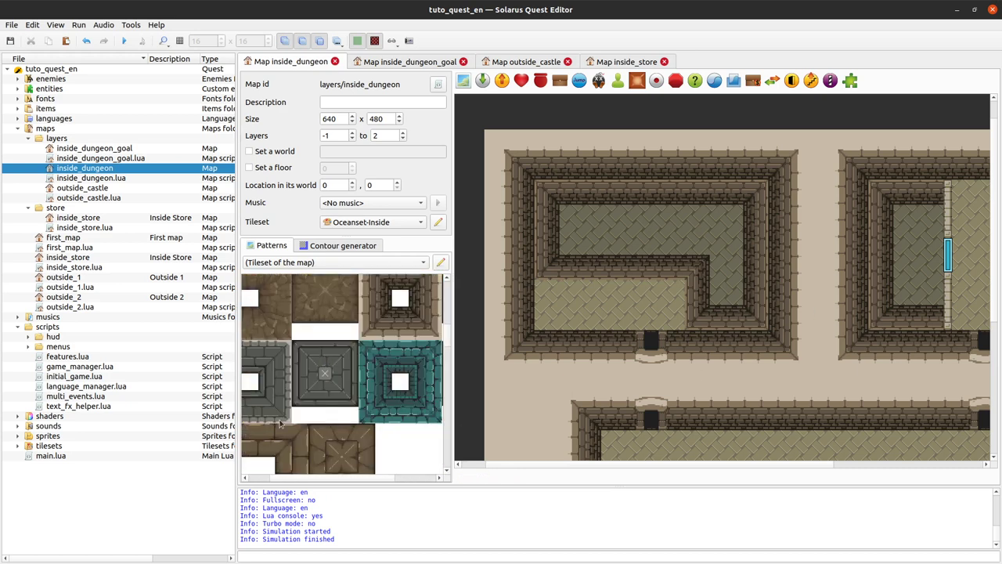
left_click(436, 63)
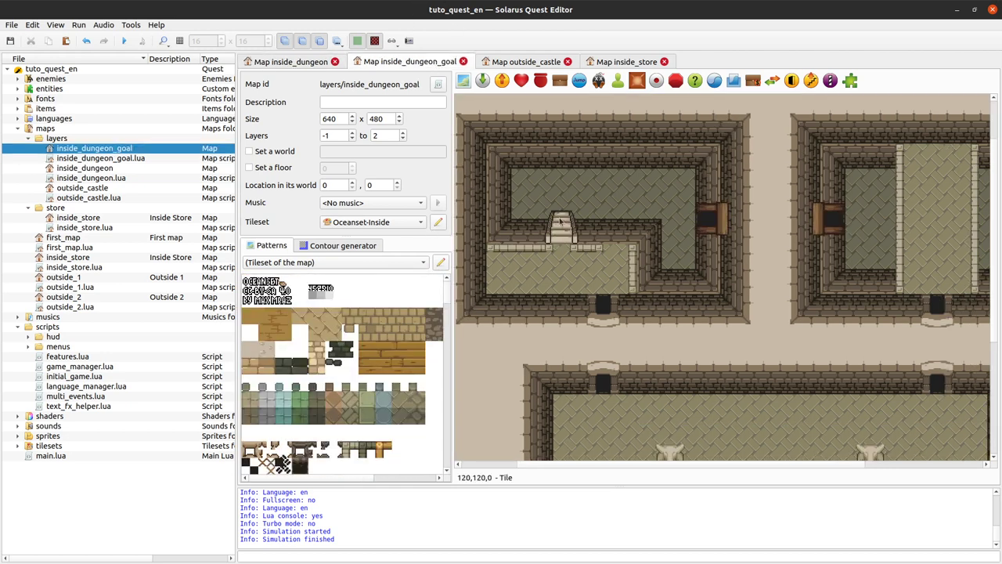
left_click(288, 60)
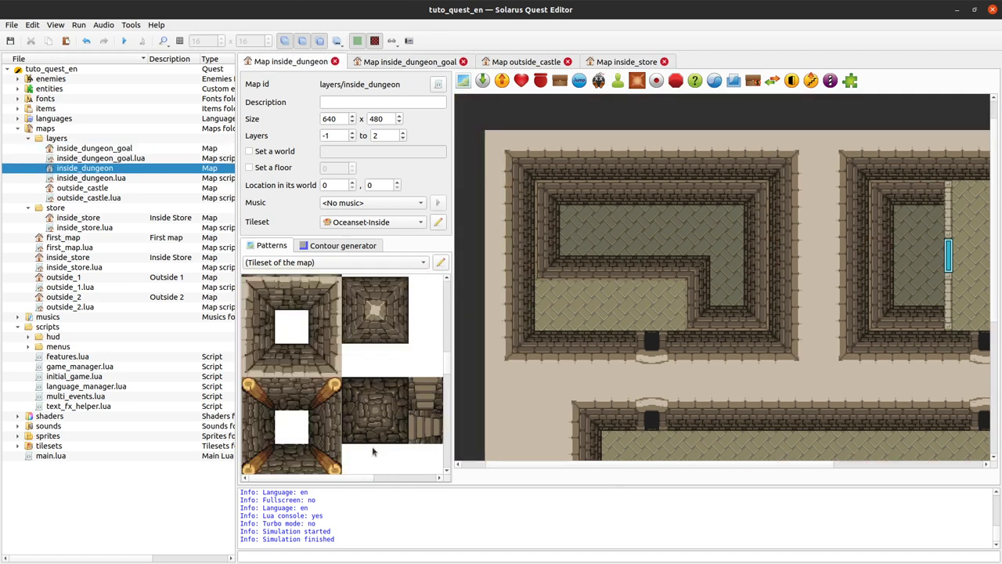
scroll(367, 425, "down", 3)
scroll(326, 407, "down", 3)
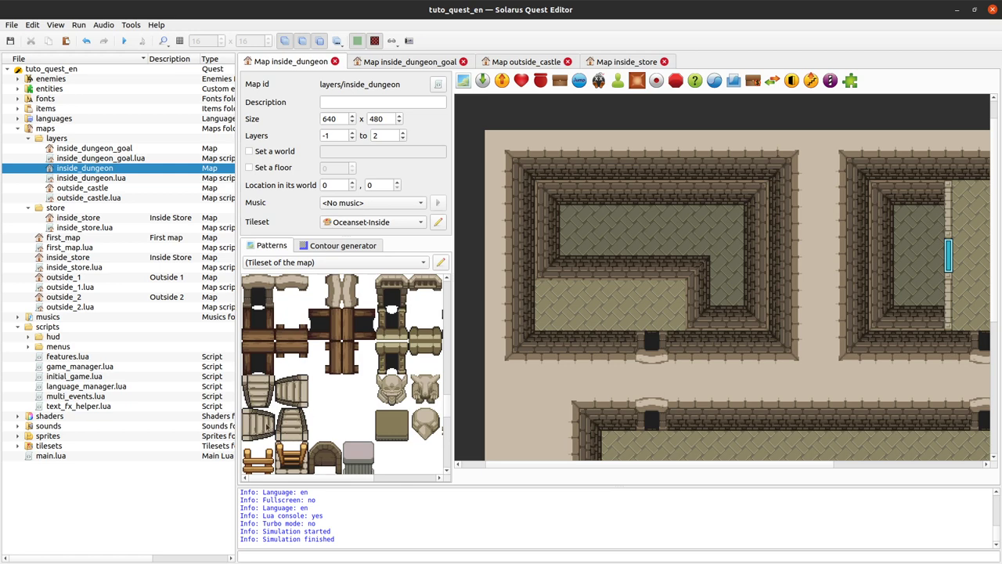
left_click(291, 425)
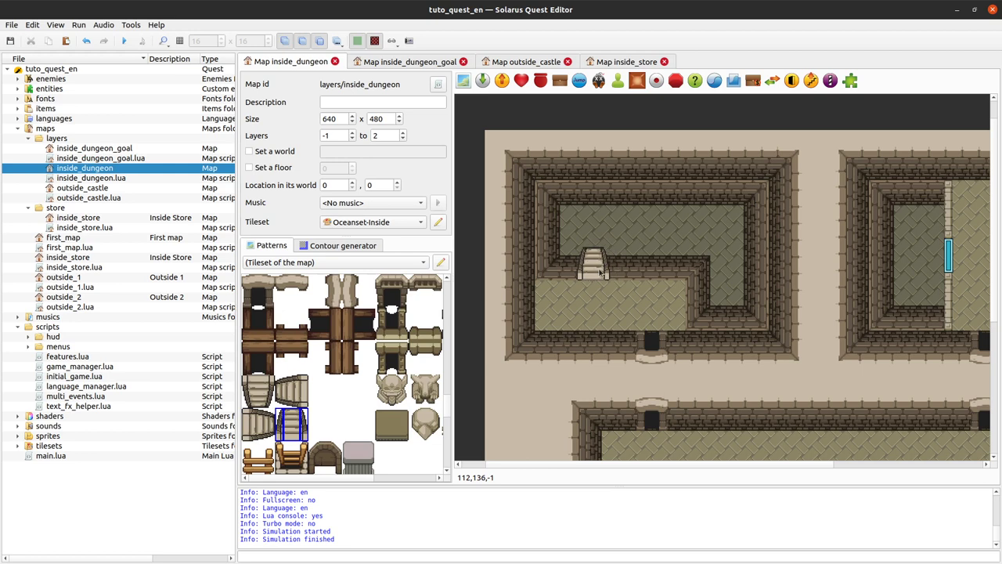
left_click(601, 272)
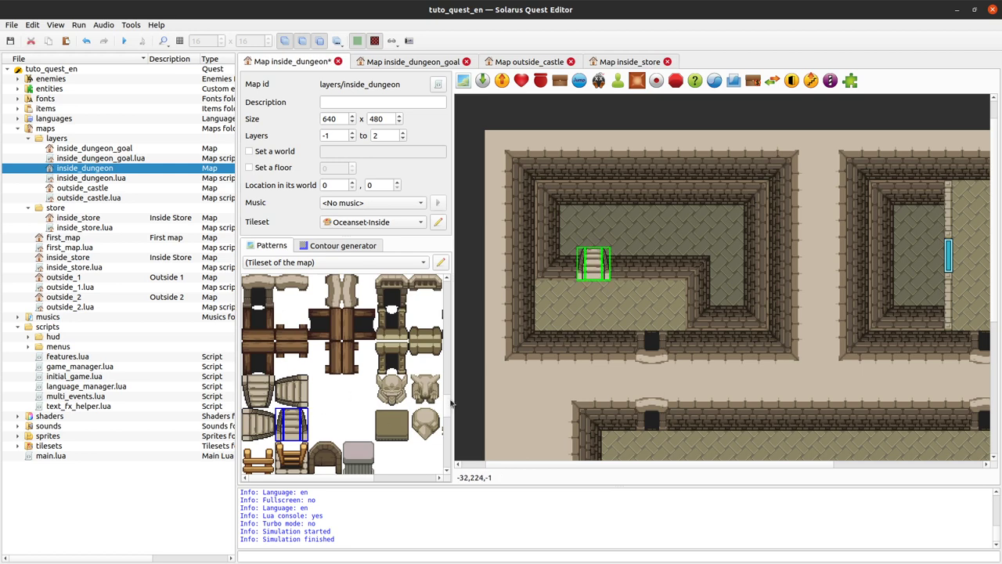
Step: Place stone railing posts along the ledge's upper edge, beside the staircase, and at both ends of its right edge
scroll(343, 381, "up", 5)
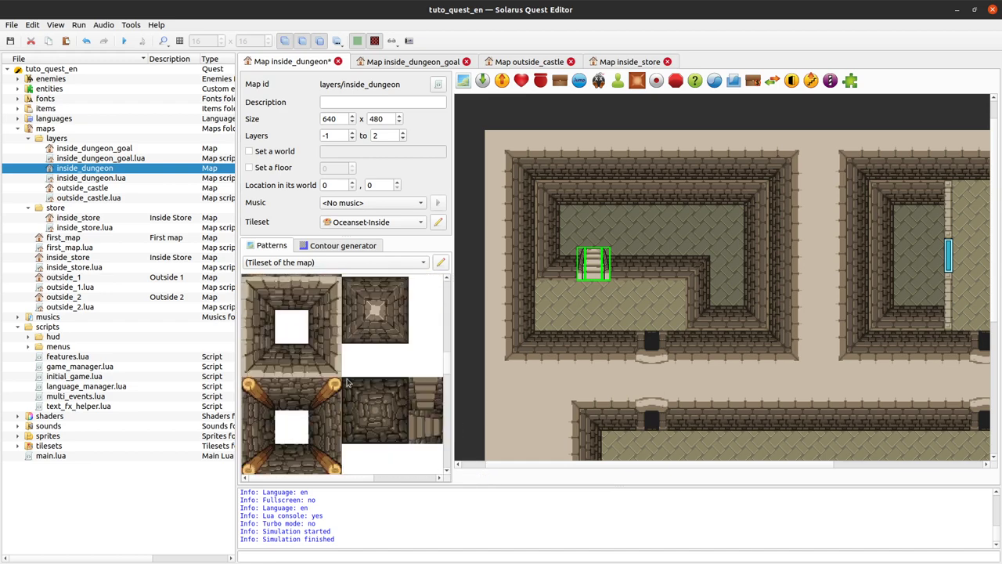
scroll(344, 383, "down", 10)
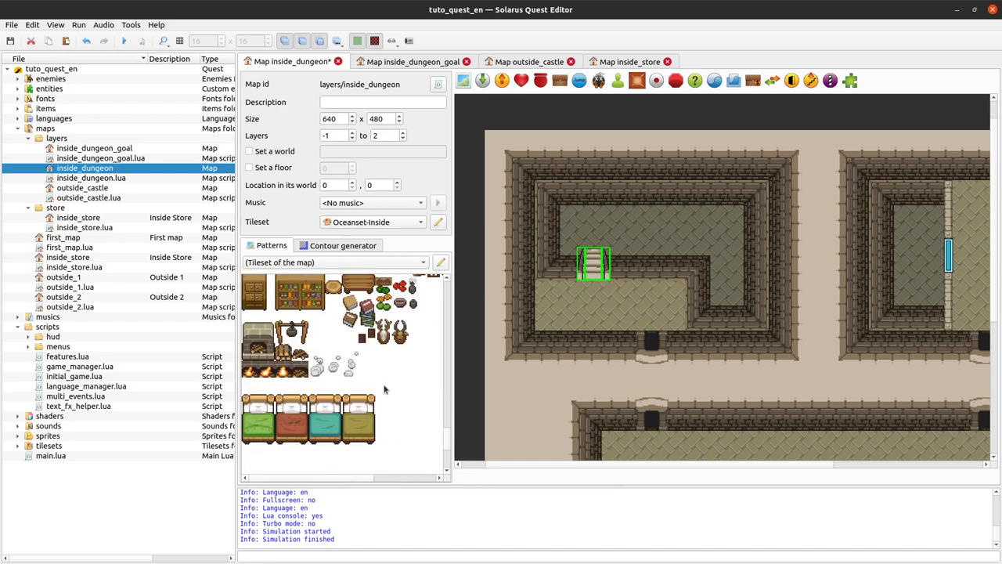
scroll(368, 407, "up", 15)
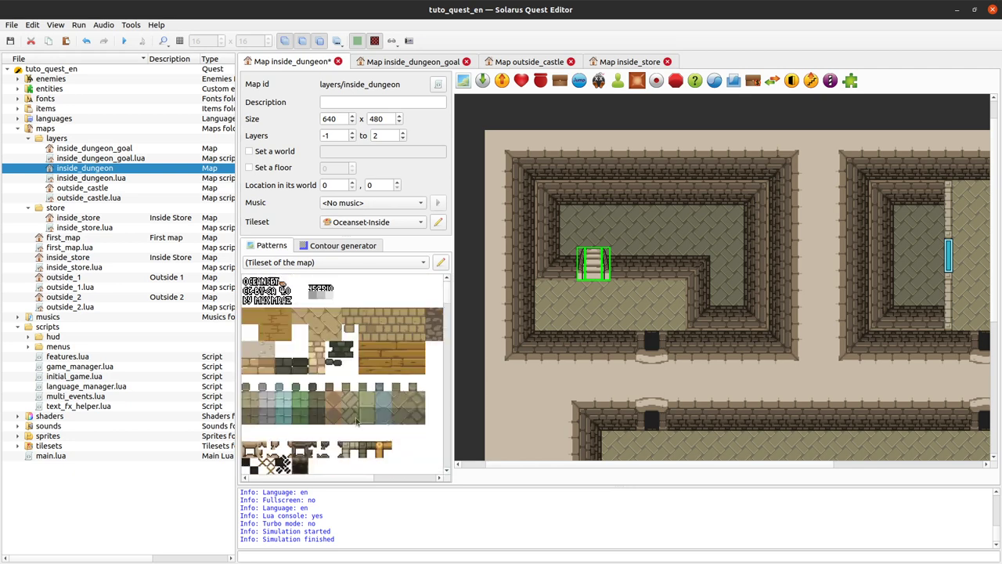
left_click(542, 279)
key("ctrl+c")
key("ctrl+v")
left_click(572, 283)
left_click_drag(538, 278, 580, 287)
key("ctrl+v")
right_click(608, 285)
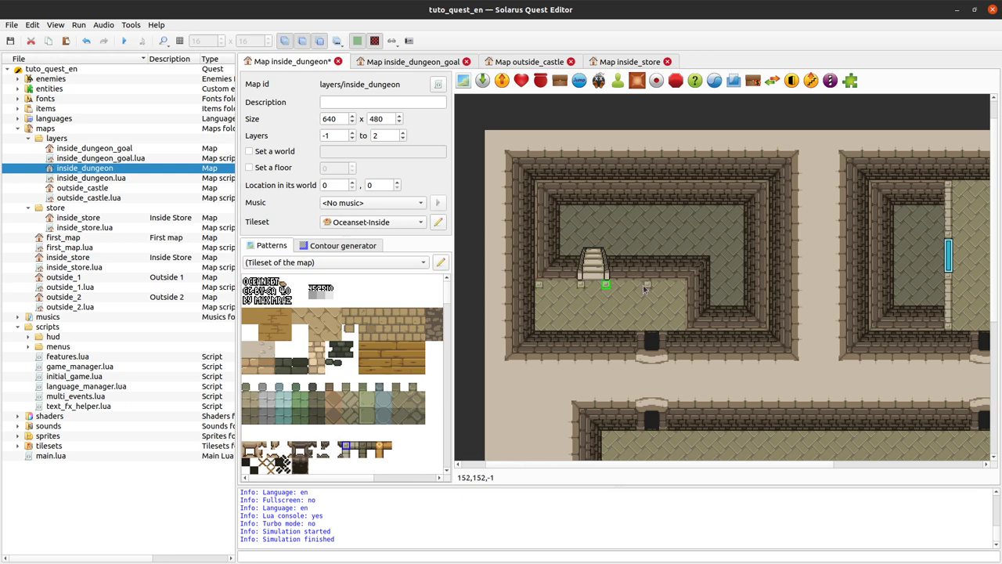
left_click_drag(628, 287, 683, 288)
left_click_drag(684, 330, 683, 329)
Step: Connect the posts with horizontal railings on both sides of the stairs and a vertical railing on the right edge, and save the map
left_click(353, 447)
left_click_drag(547, 282, 574, 289)
right_click_drag(615, 287, 629, 286)
left_click(345, 452)
left_click_drag(683, 290, 681, 321)
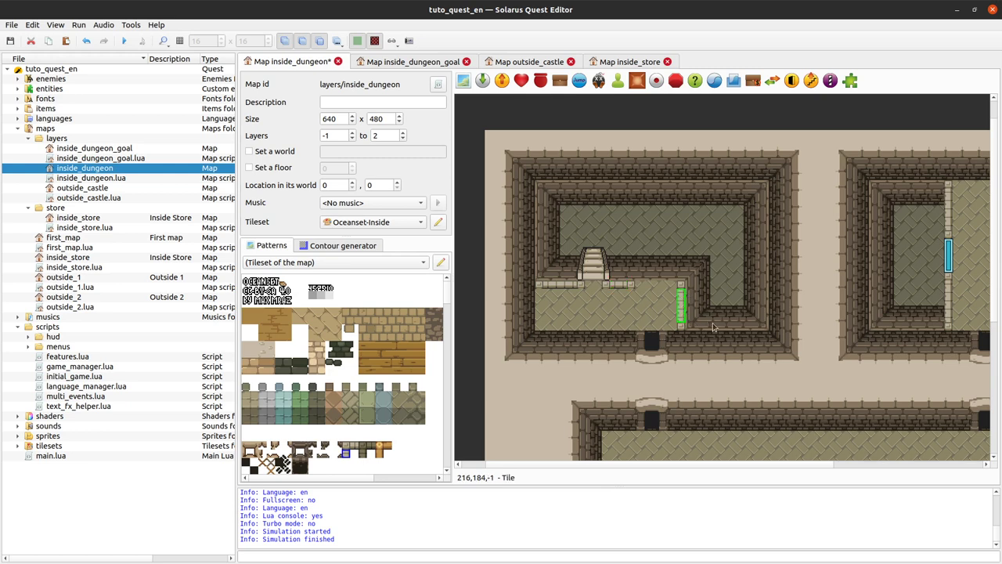
key("ctrl+s")
left_click_drag(744, 306, 714, 327)
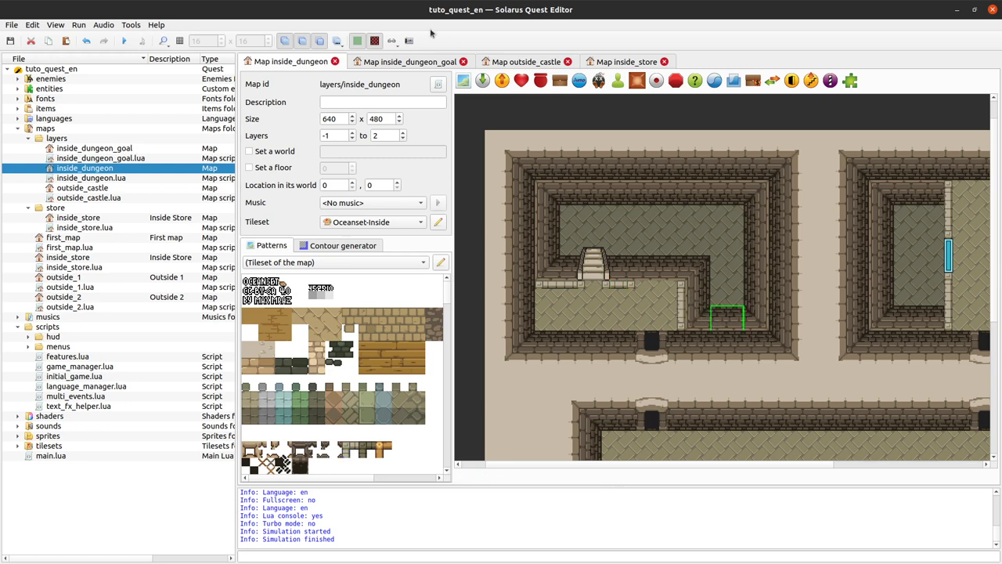
Step: Start and close a brief test run, and hide and show layer 0 to examine the layer -1 area
left_click(122, 41)
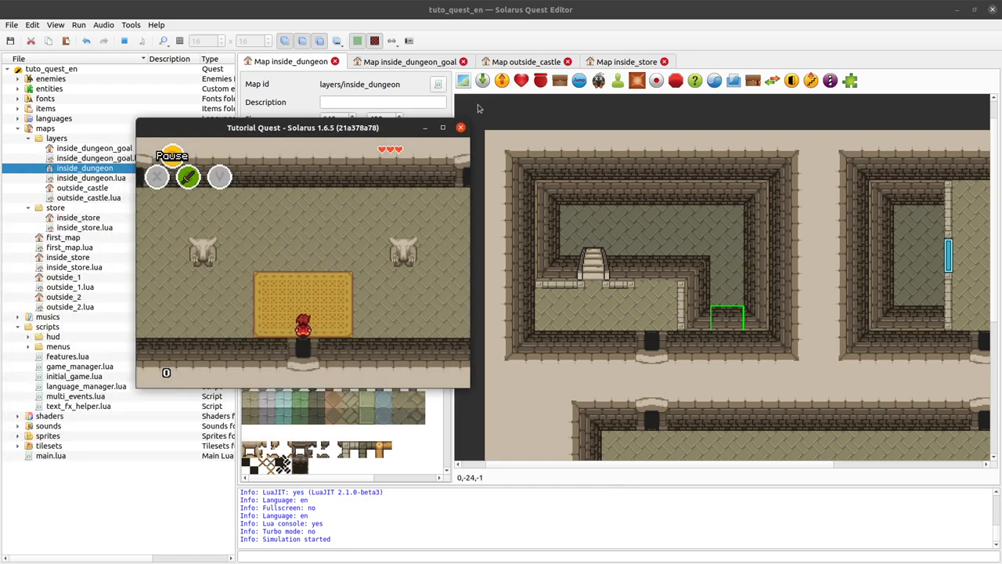
left_click(461, 127)
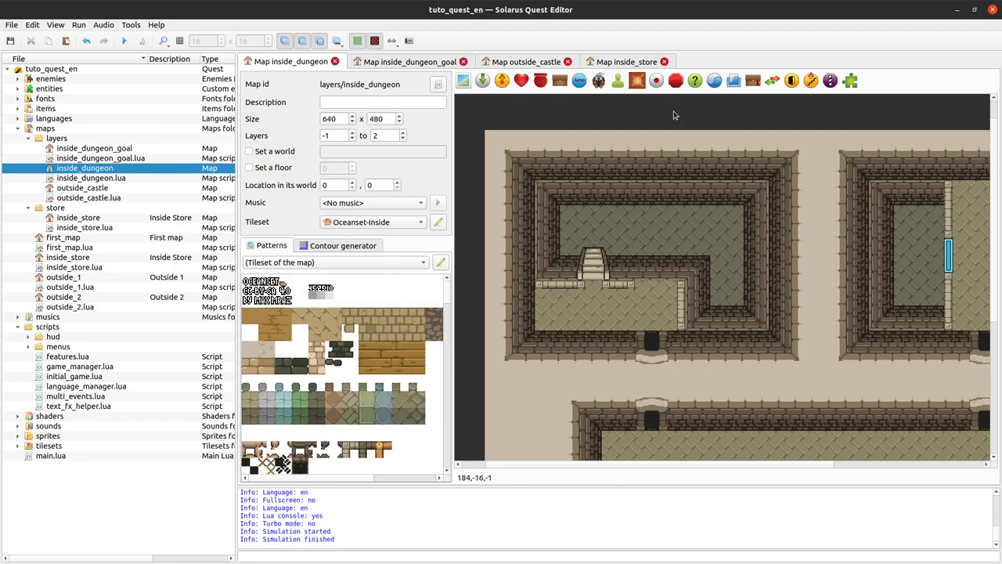
key("1")
key("0")
key("0")
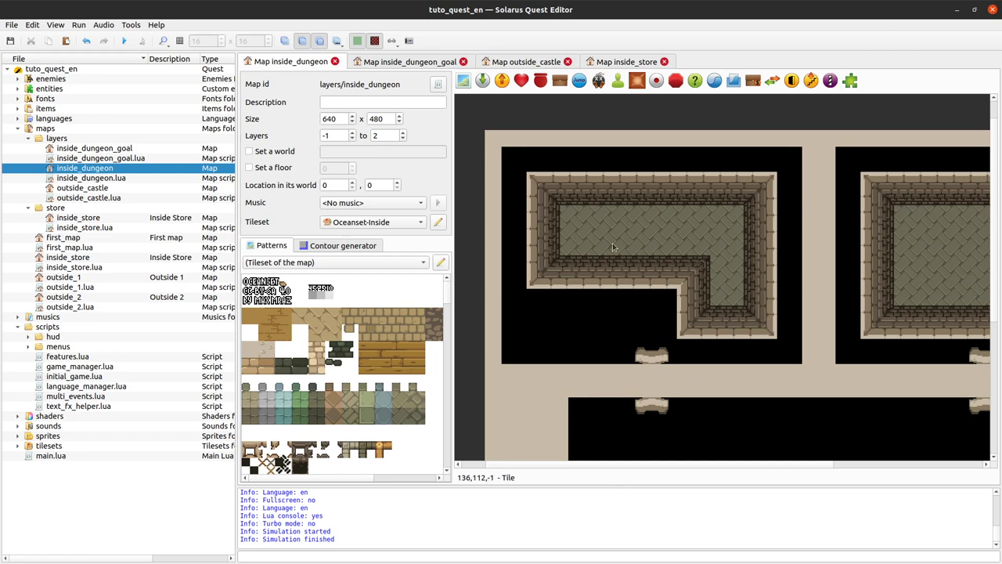
key("0")
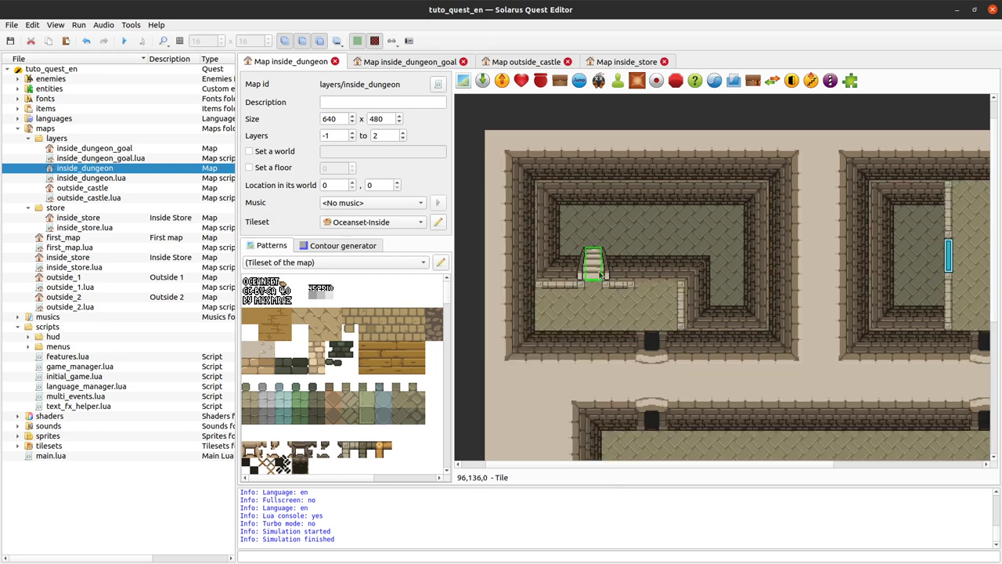
Step: Run the quest and walk the hero from the entrance room through the left doorway to the ledge
left_click(125, 42)
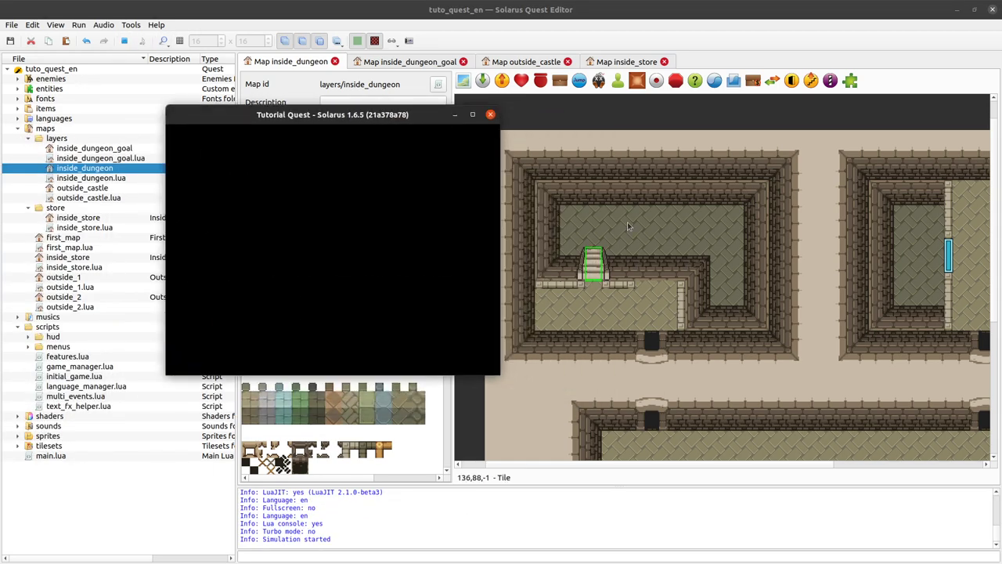
key("Up")
key("Left")
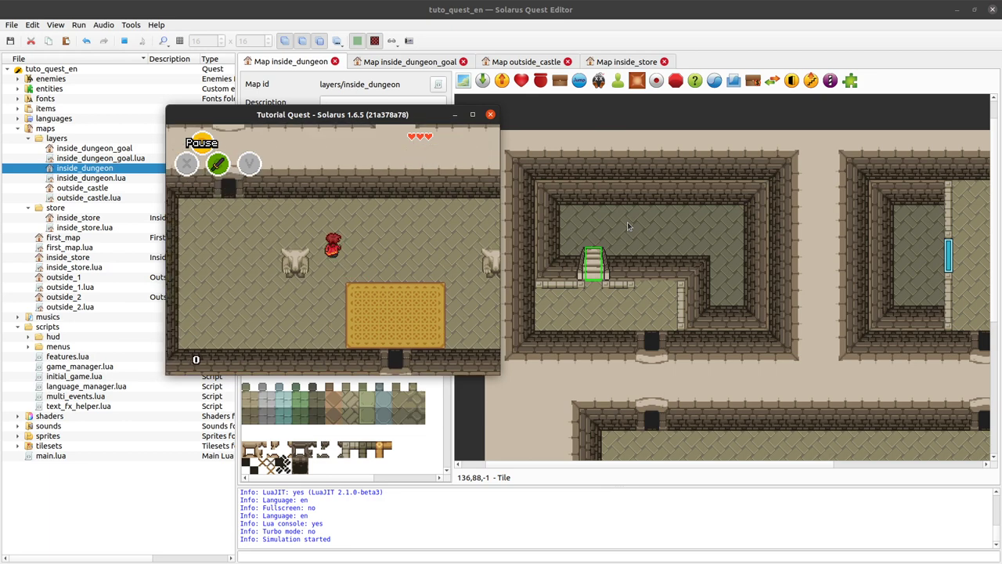
key("Up")
key("Left")
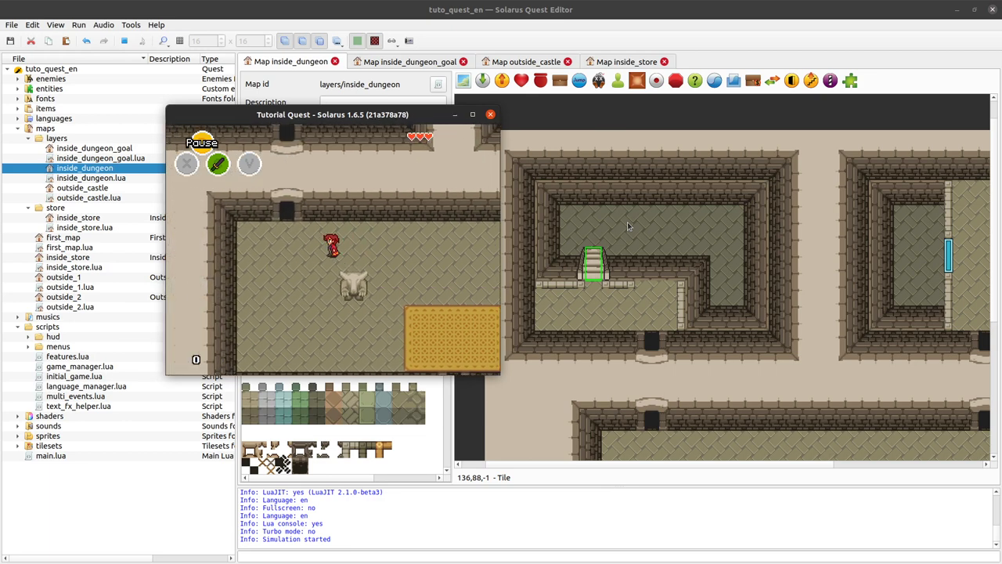
key("Up")
key("Left")
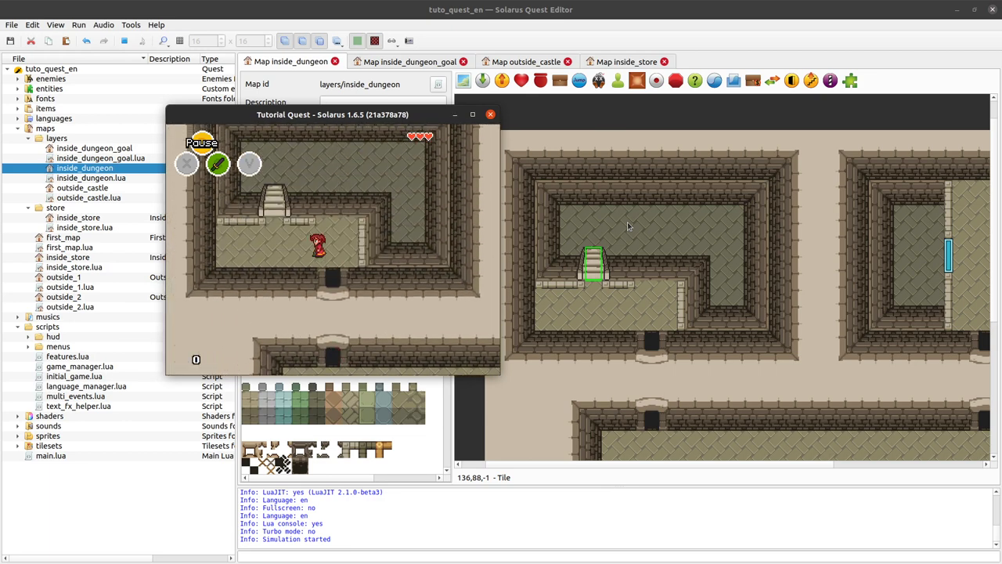
Step: Walk the hero over the staircase to the sunken floor, test moving on both sides of the stairs, and end the run
key("Up")
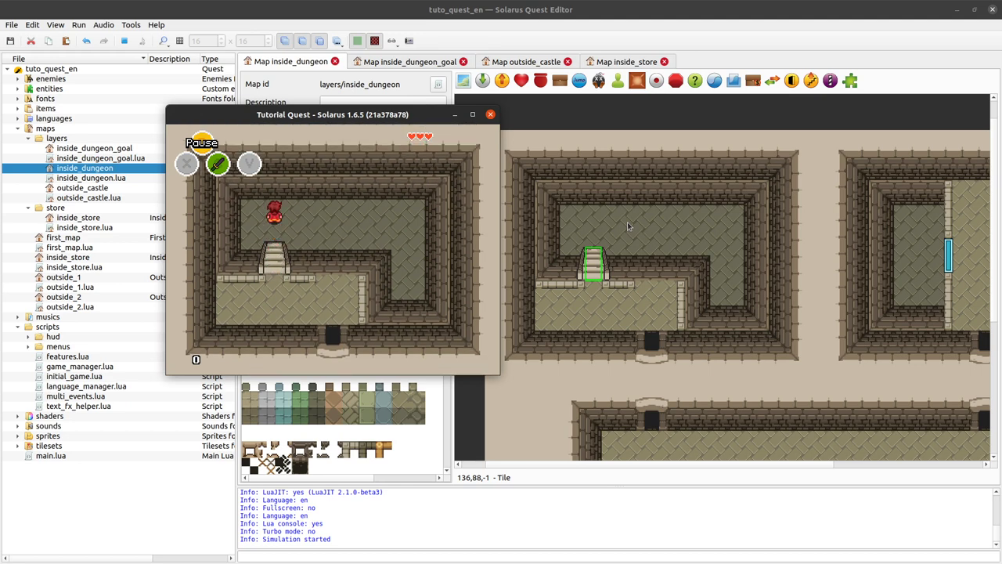
key("Right")
key("Left")
key("Right")
key("Right")
key("Left")
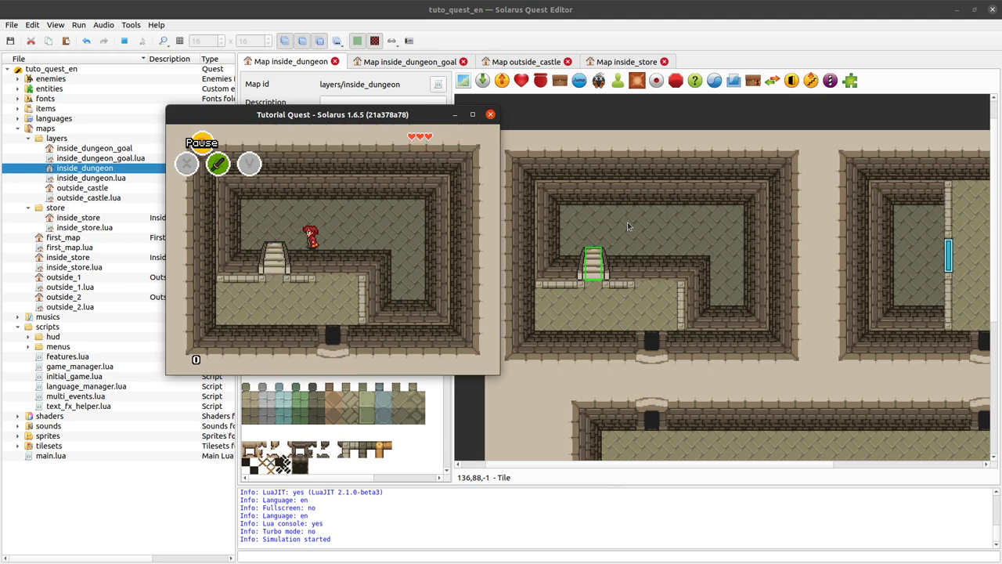
key("Left")
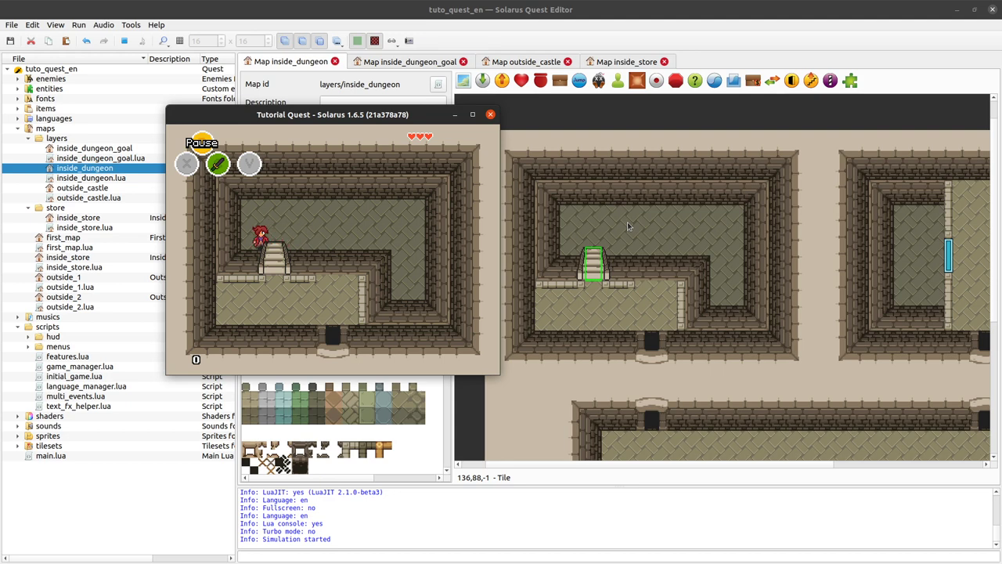
left_click(490, 115)
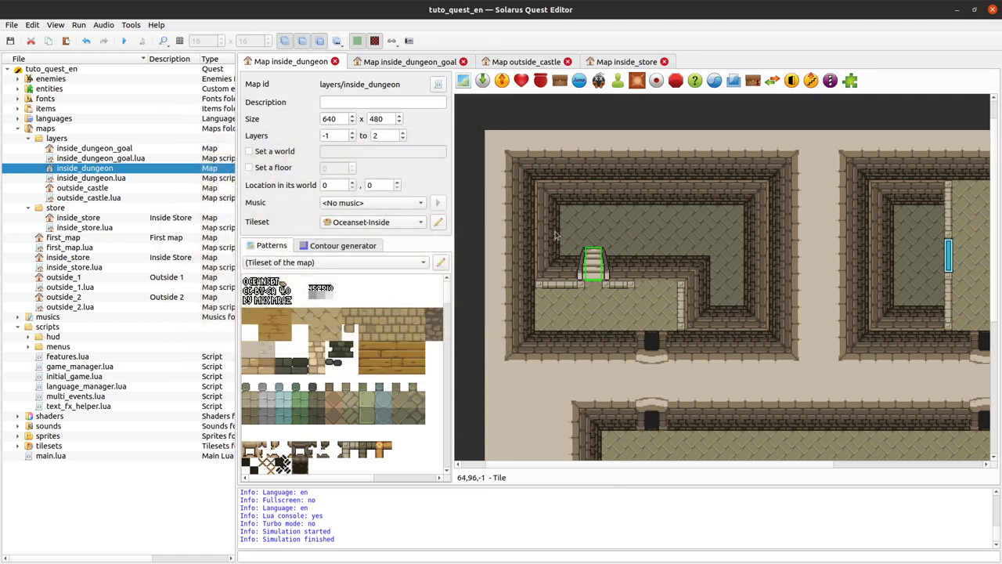
Step: Assign the staircase tiles between the ledge and the sunken floor to layer -1
right_click(600, 272)
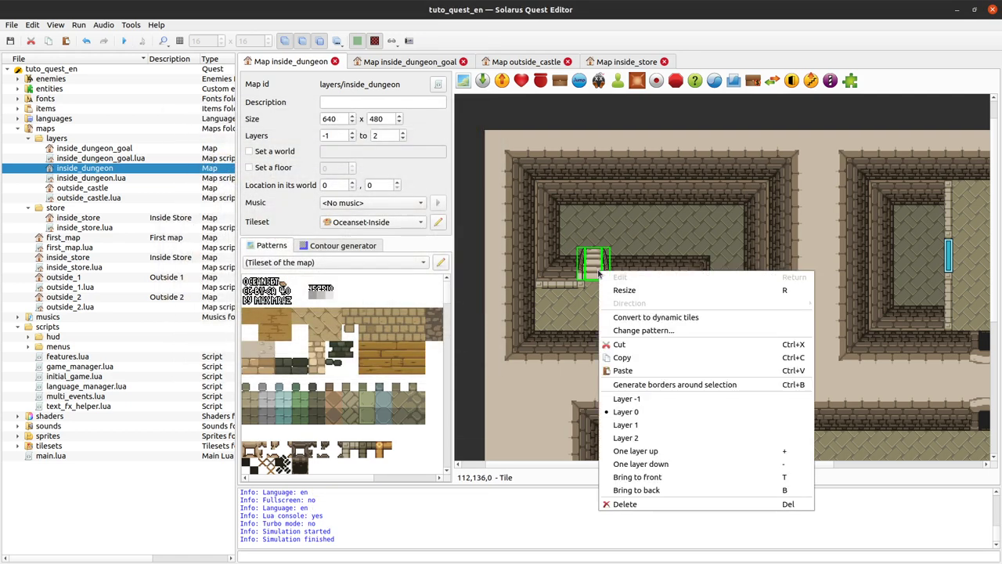
left_click(681, 401)
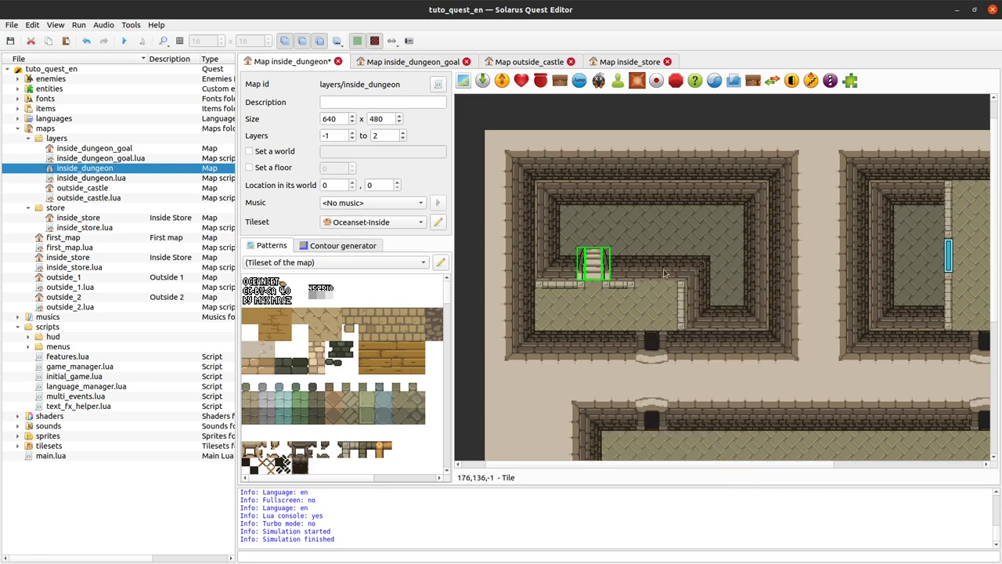
Step: Select the ledge floor with its railing posts and segments, and check which layer these tiles are assigned to
left_click(580, 288)
left_click(553, 288, "ctrl")
left_click(537, 288, "ctrl")
left_click(674, 291, "ctrl")
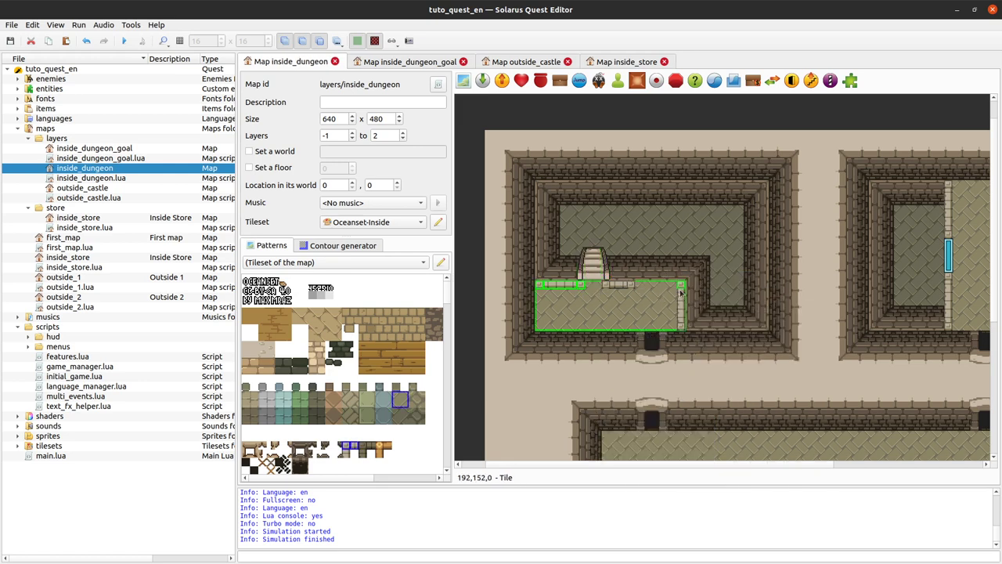
left_click(686, 302, "ctrl")
left_click(679, 312, "ctrl")
left_click(681, 327, "ctrl")
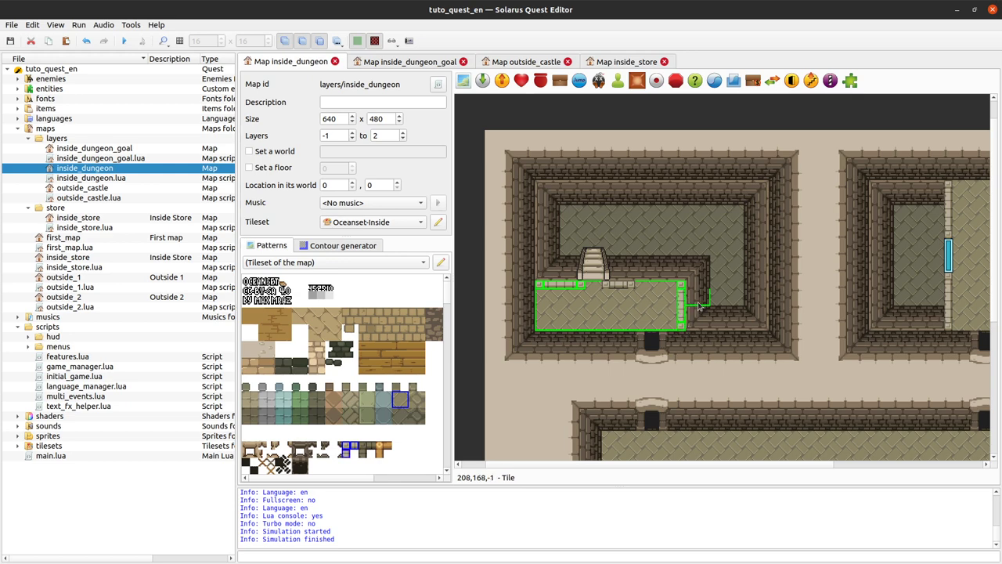
left_click_drag(698, 305, 699, 306)
left_click(605, 285, "ctrl")
left_click(631, 289, "ctrl")
left_click(622, 285, "ctrl")
left_click(630, 286, "ctrl")
left_click(646, 295, "ctrl")
right_click(645, 302)
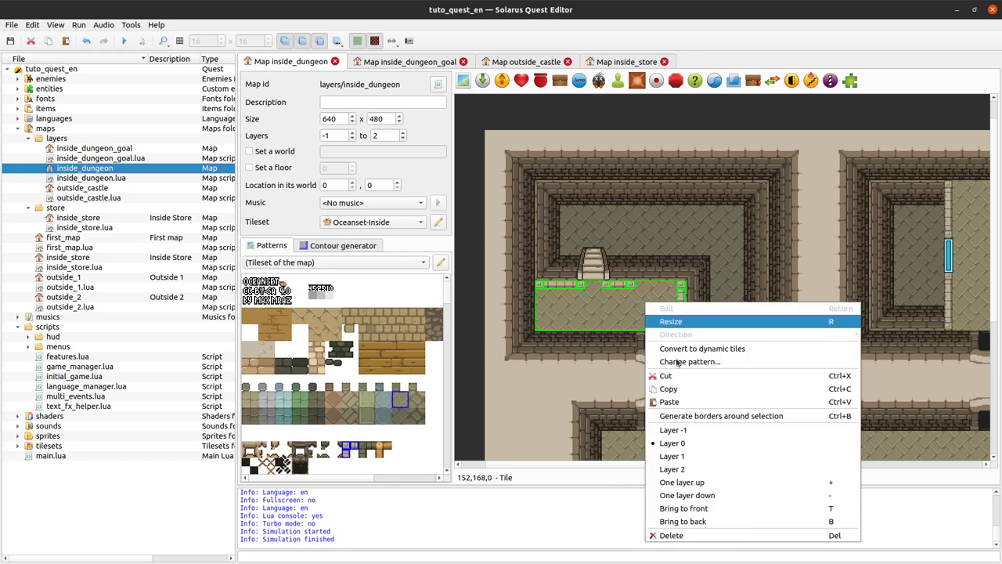
left_click(610, 306)
Step: Run the quest again, move the game window clear of the map, and walk the hero to the left room's ledge
left_click(124, 41)
left_click_drag(0, 97, 265, 128)
left_click_drag(194, 130, 365, 115)
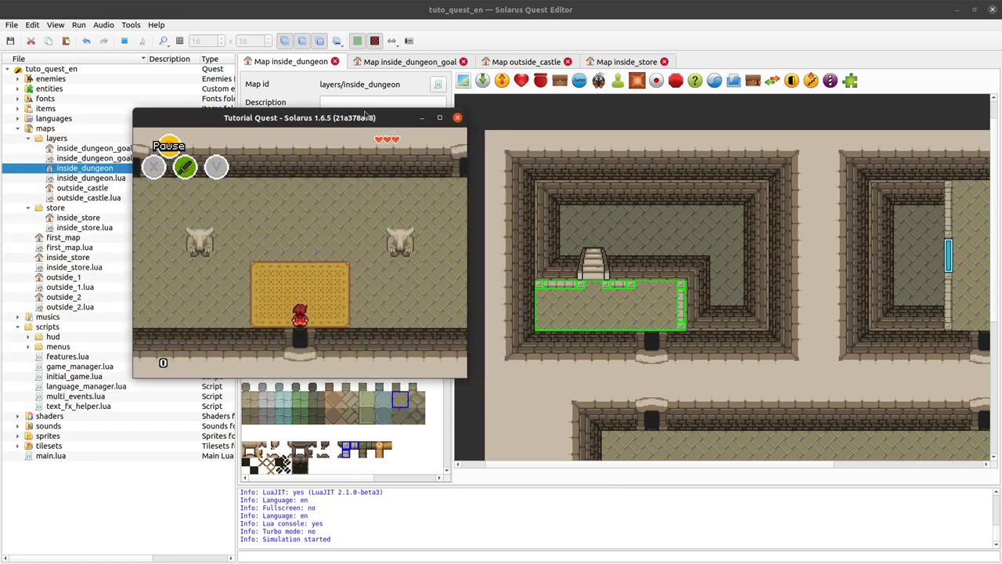
key("Up")
key("Left")
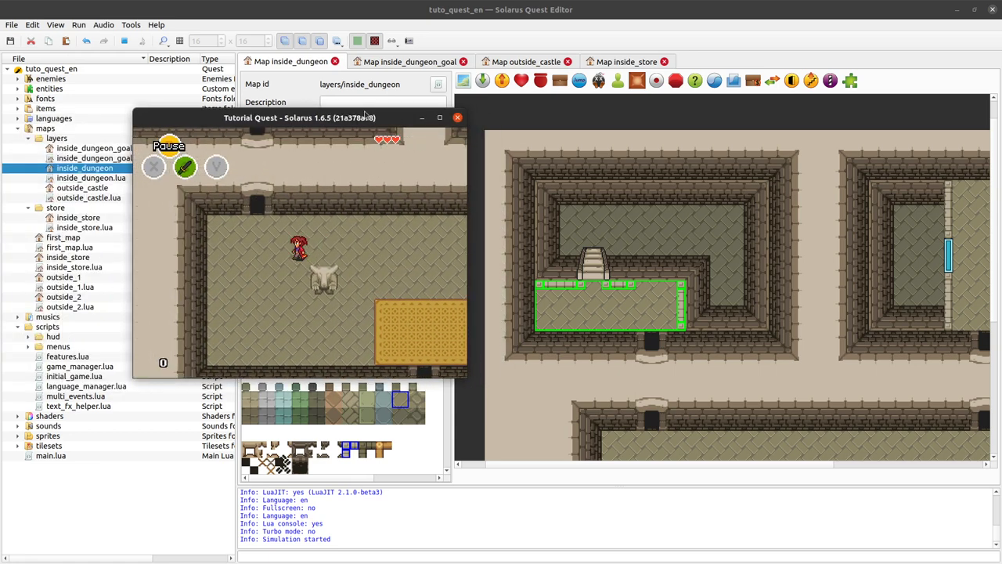
key("Up")
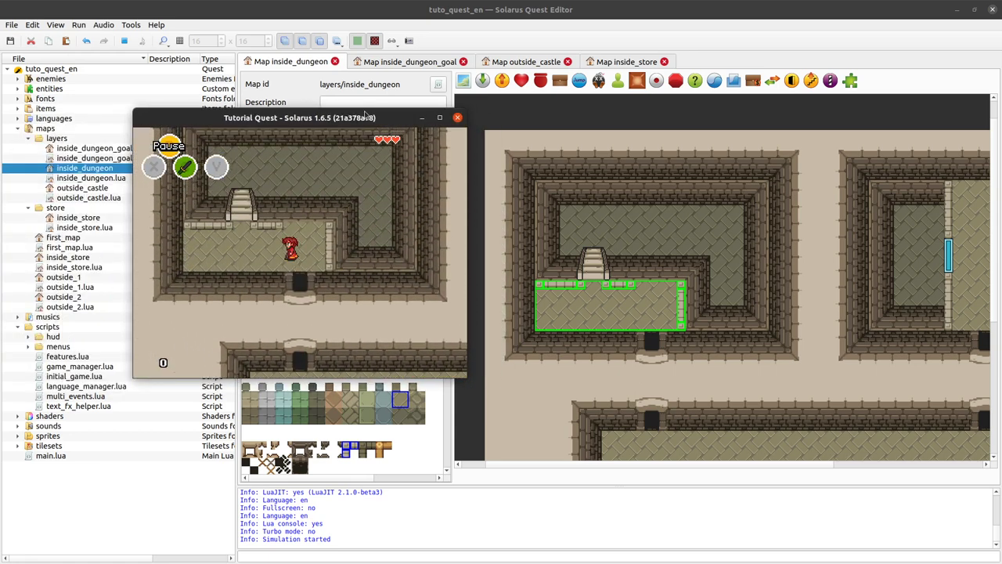
Step: Test the hero's movement on the staircase and around its foot on the sunken floor, and close the game
key("Left")
key("Up")
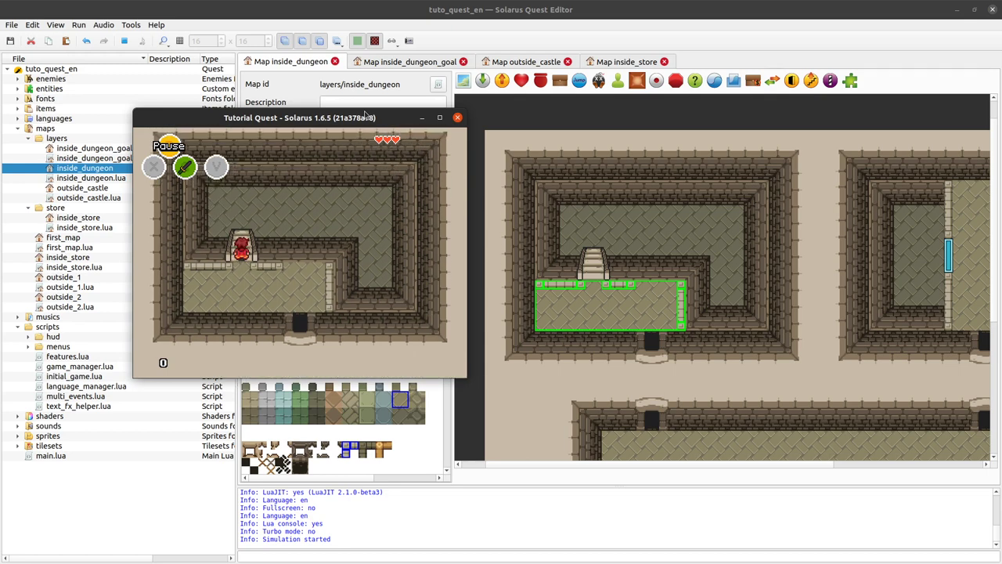
key("Up")
key("Right")
key("Left")
key("Down")
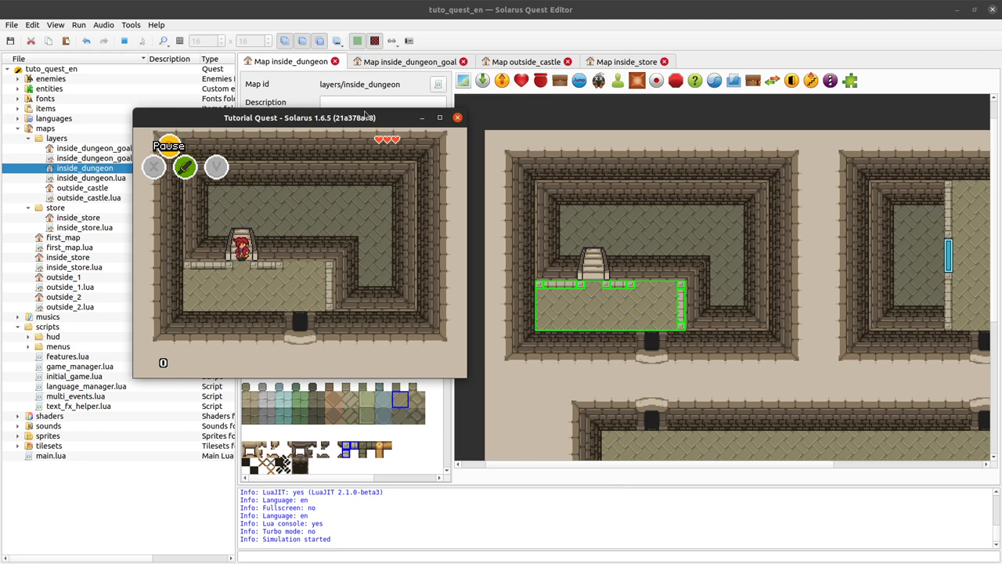
key("Up")
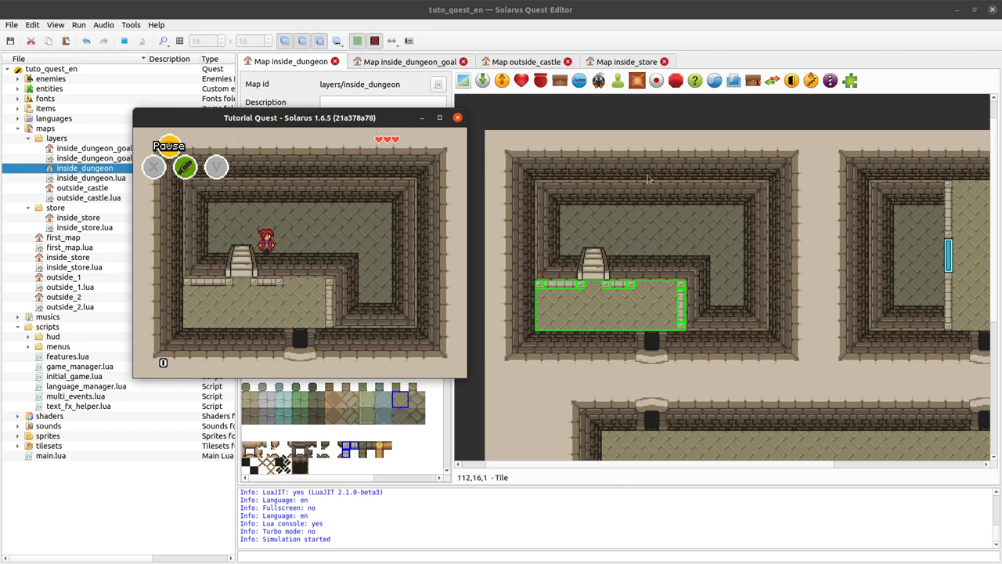
left_click(454, 121)
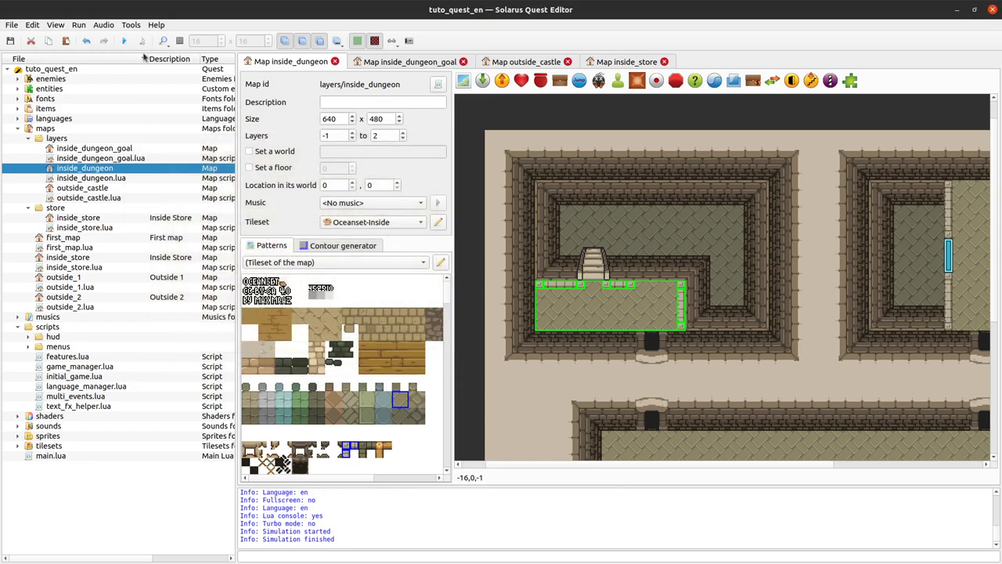
Step: Test-run the quest, walk the hero through the gap in the ledge's railing onto the wall, and close the game
key("F5")
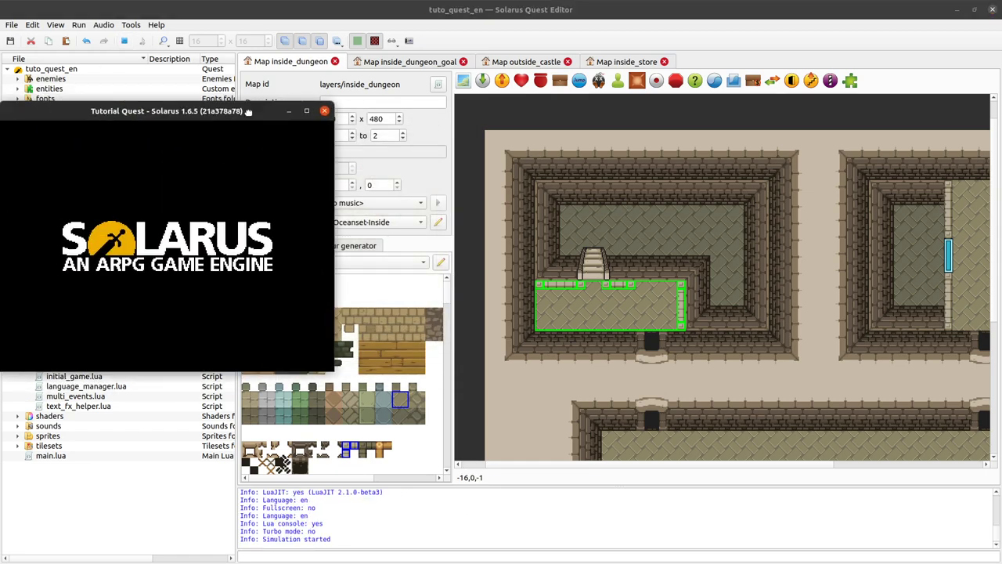
key("Up")
key("Left")
key("Up")
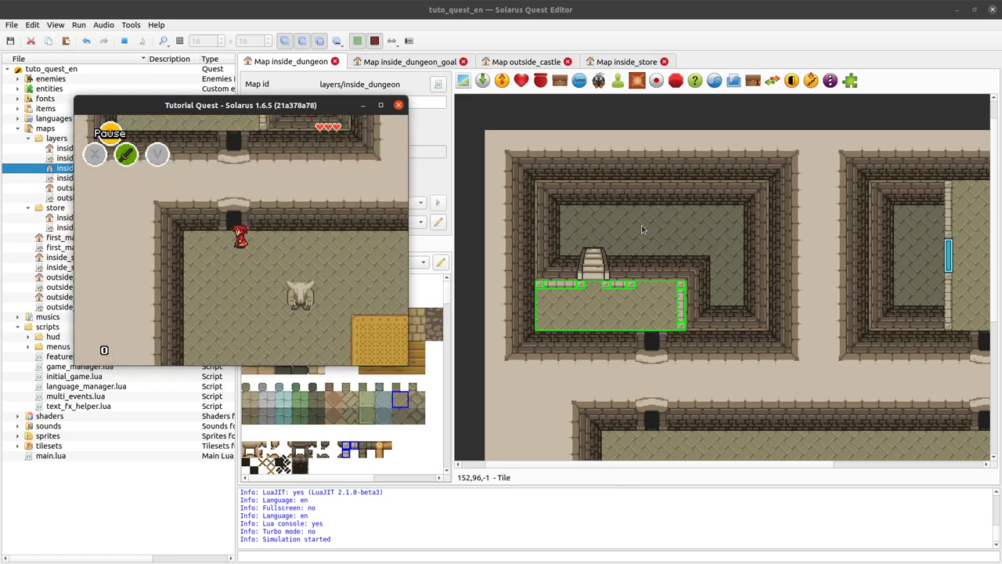
key("Up")
key("Up")
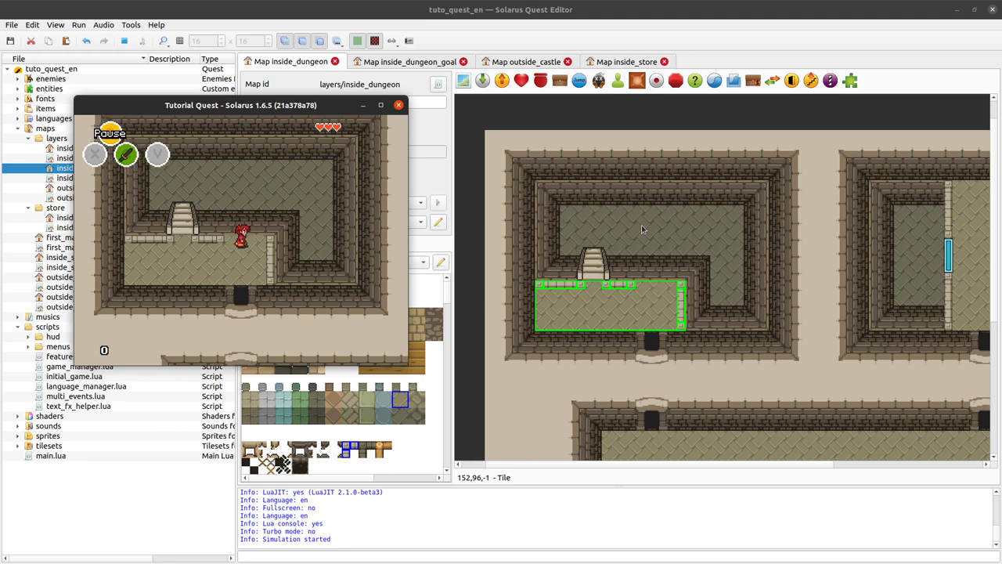
key("Up")
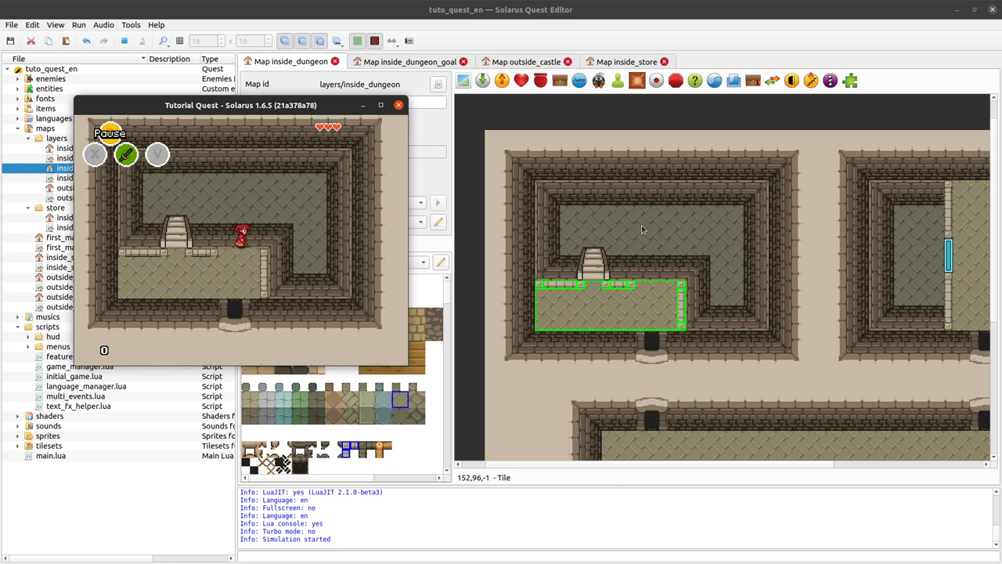
key("Right")
key("c")
key("Down")
left_click(399, 105)
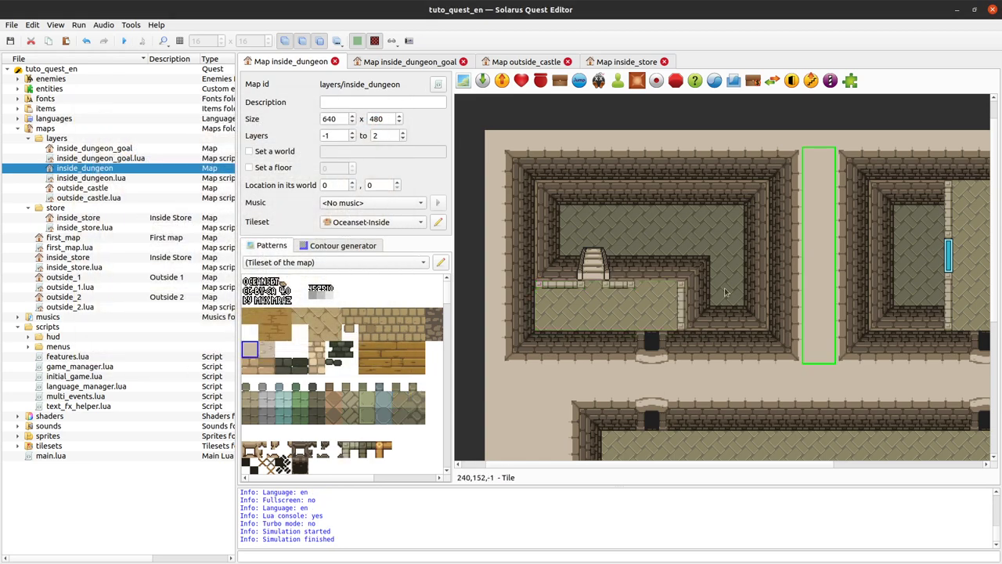
Step: Copy the right room's jumper onto the left room's ledge and set its direction to Up
left_click(631, 285)
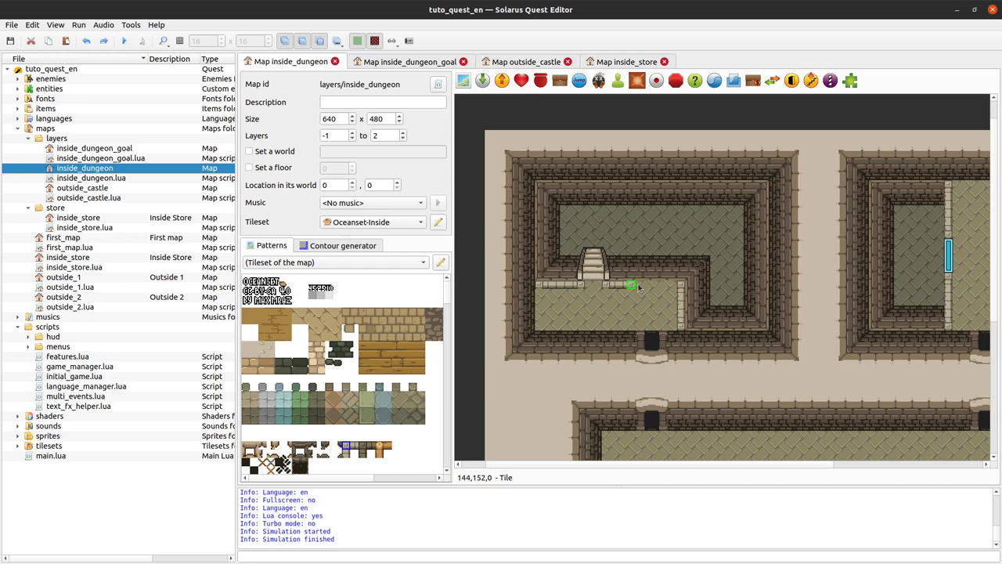
left_click(947, 251)
key("ctrl+v")
left_click(648, 298)
right_click(648, 297)
mouse_move(698, 335)
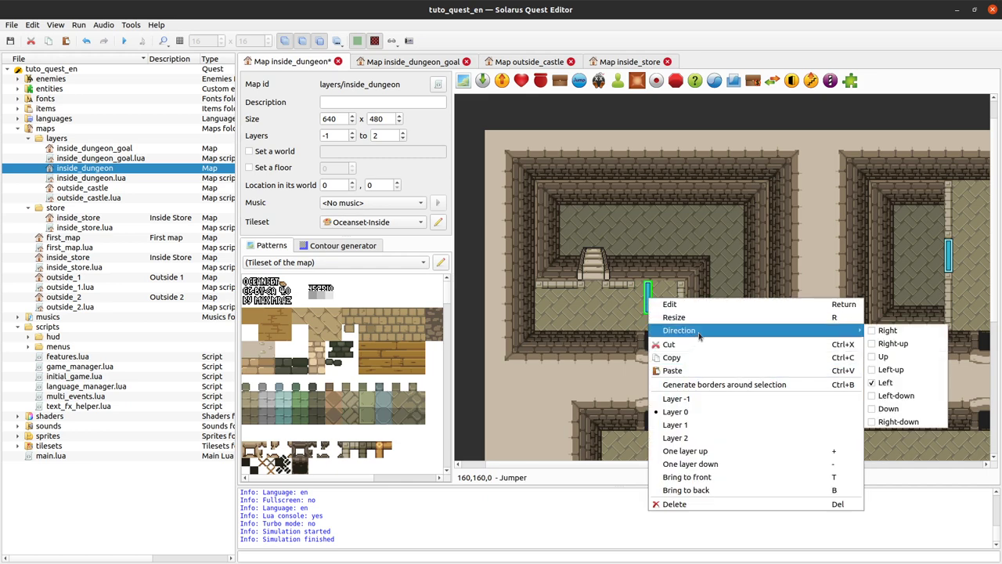
left_click(887, 356)
Step: Place the new jumper along the gap in the ledge's railing at 144, 136 and stretch it to a width of 40
left_click(660, 294)
left_click_drag(660, 295, 669, 279)
left_click(641, 292)
left_click(646, 277)
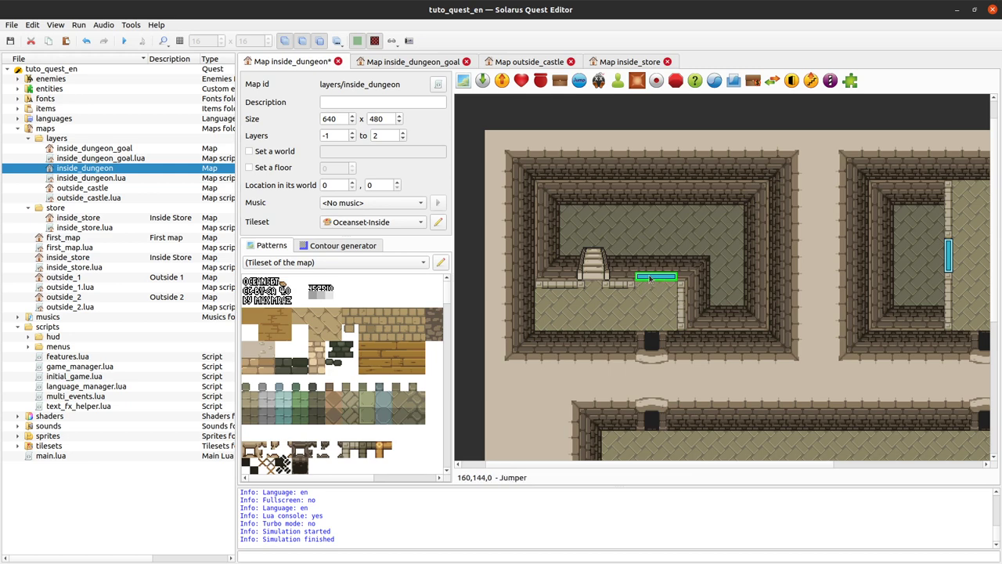
Step: Set the new jumper's jump length to 40 and save the map
double_click(649, 278)
double_click(460, 361)
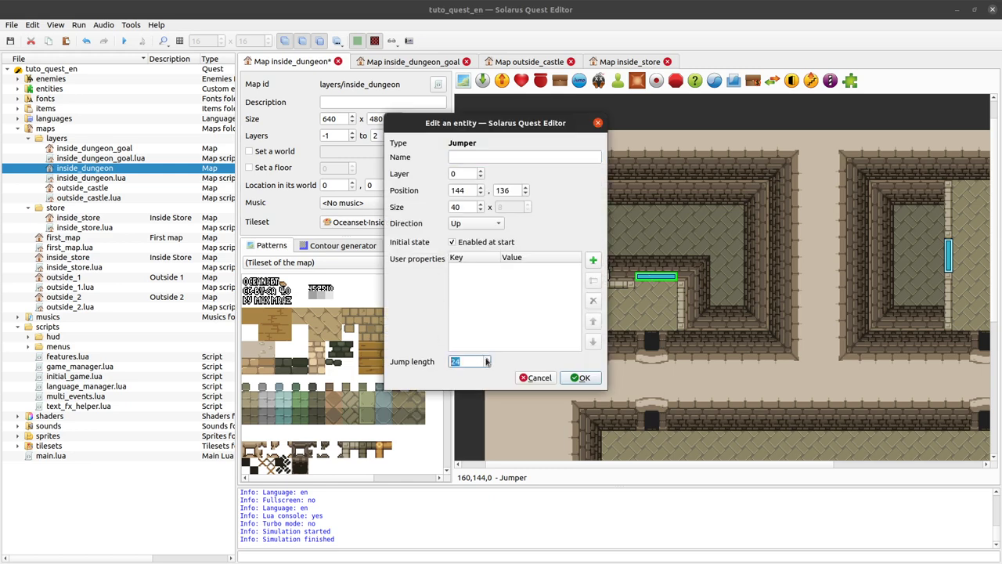
left_click(581, 378)
key("ctrl+s")
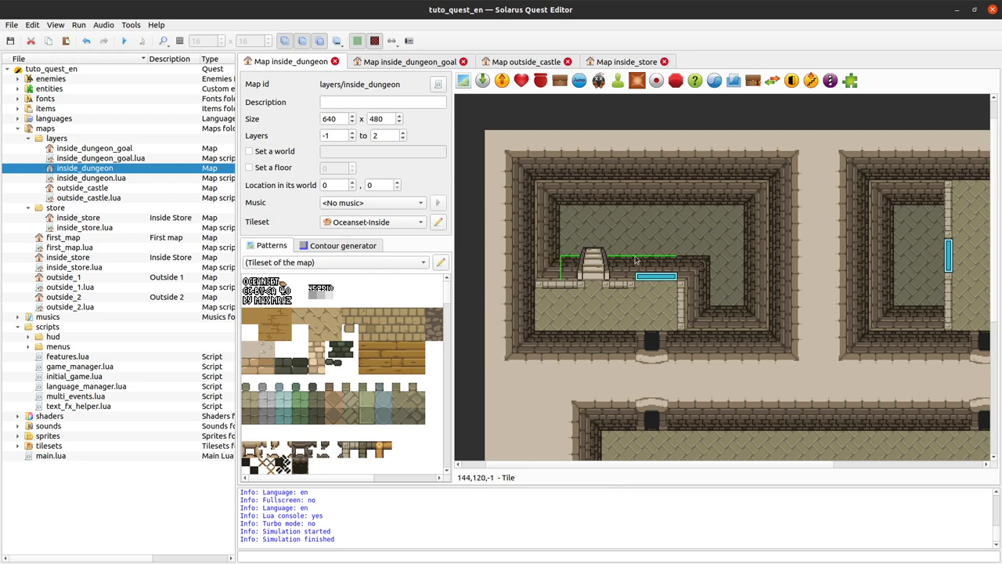
Step: Show the 16 × 16 grid over the map around the ledge's jumper
key("ctrl+g")
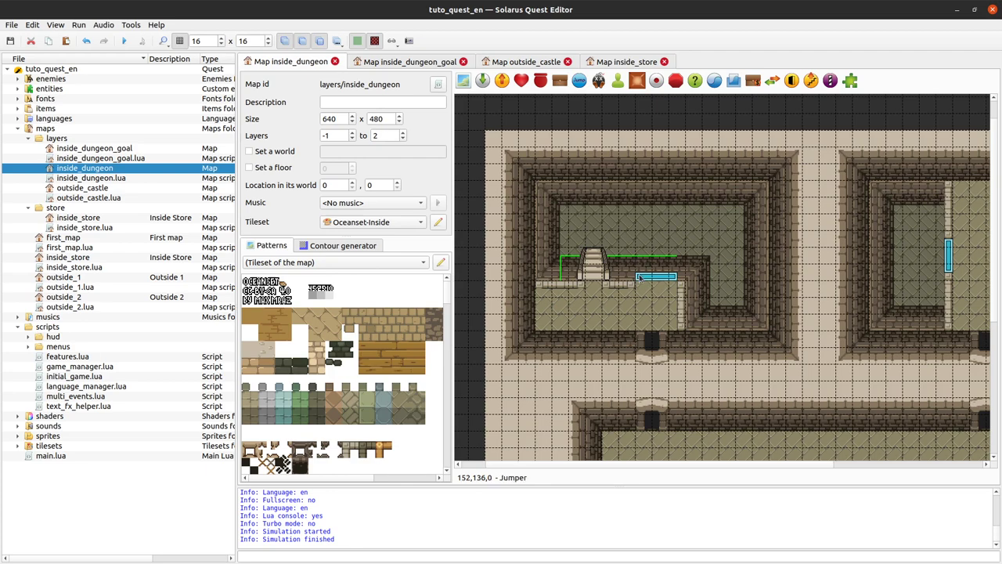
scroll(637, 258, "up", 1, "ctrl")
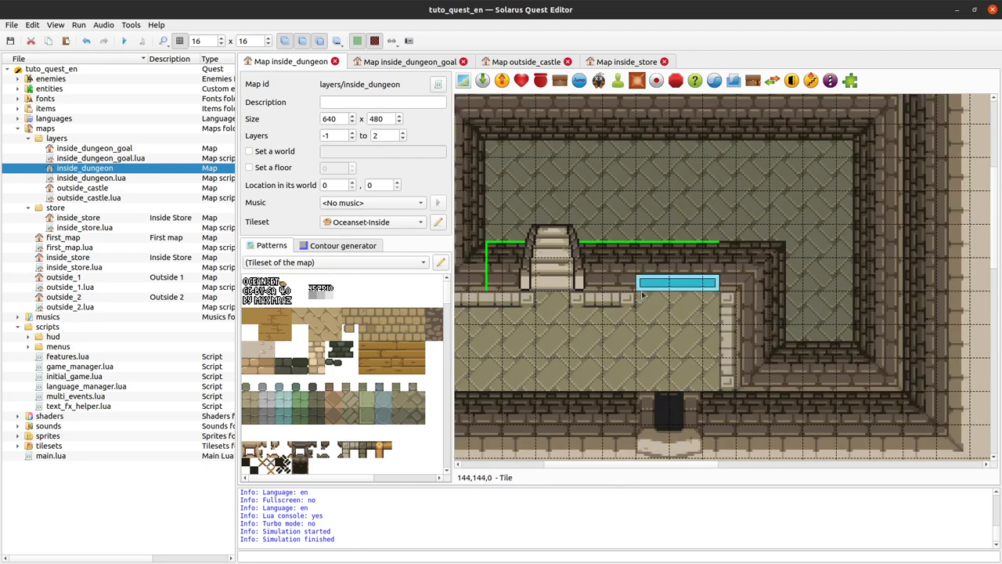
left_click(686, 238)
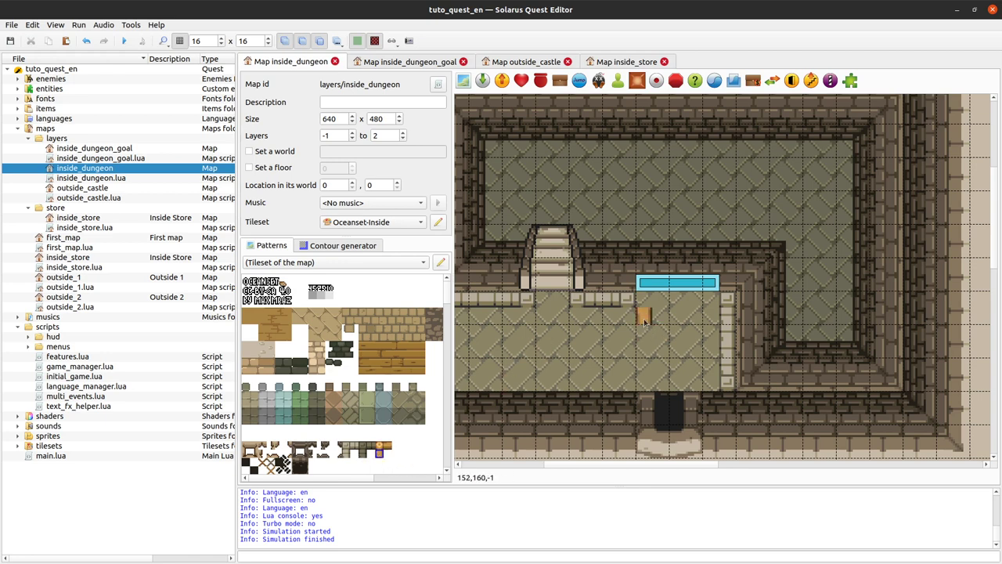
Step: Measure the drop from the ledge to the sunken floor with a temporary 8 × 40 tile beside the jumper, and delete the tile
left_click_drag(644, 321, 630, 236)
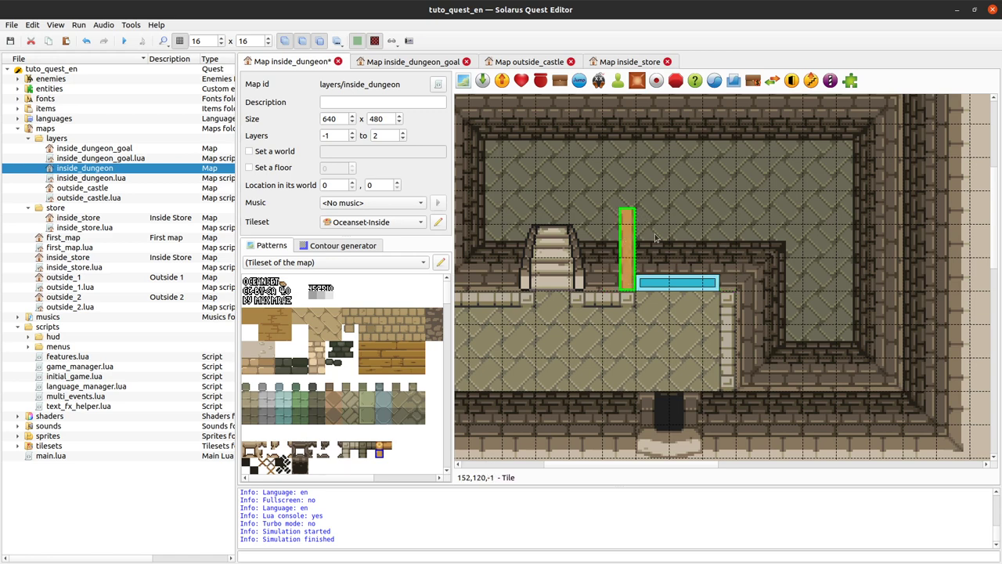
mouse_move(622, 223)
left_mouse_down()
mouse_move(629, 243)
mouse_move(628, 211)
left_mouse_up()
double_click(633, 229)
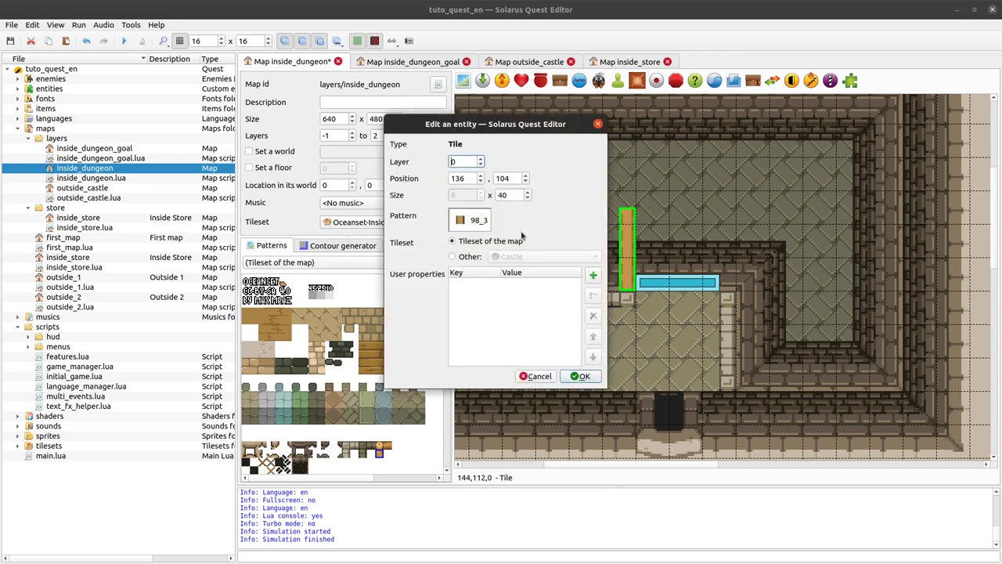
double_click(509, 195)
left_click(546, 380)
left_click(619, 328)
left_click(630, 243)
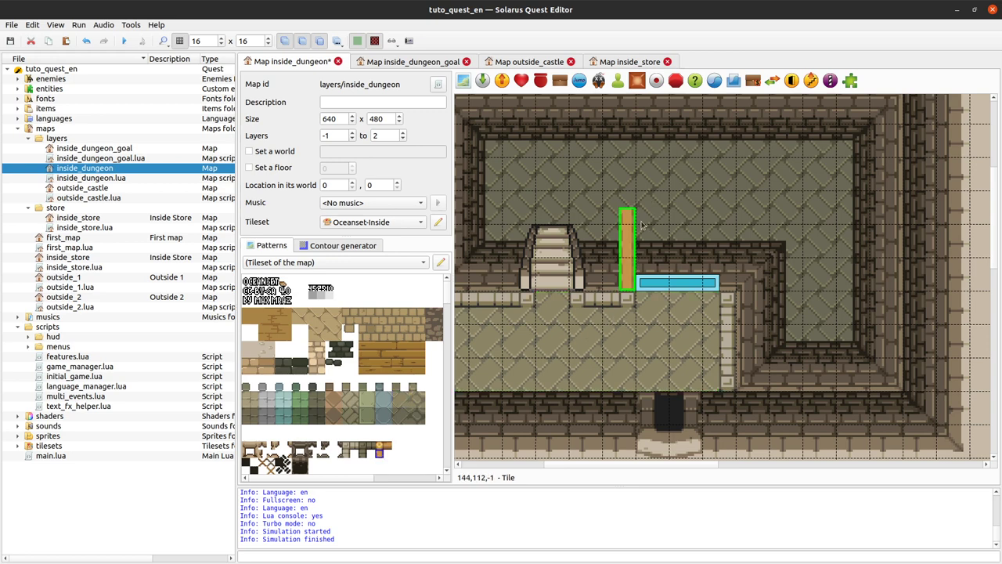
key("Delete")
key("ctrl+s")
Step: Review the jumper's properties, and test-run the quest by making the hero jump off the ledge through the railing gap
double_click(691, 283)
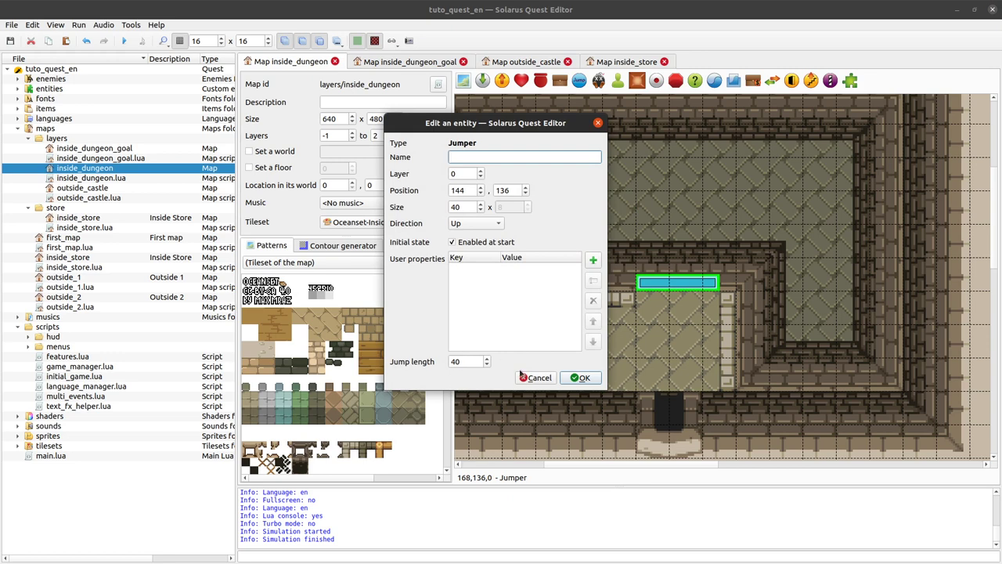
left_click(524, 379)
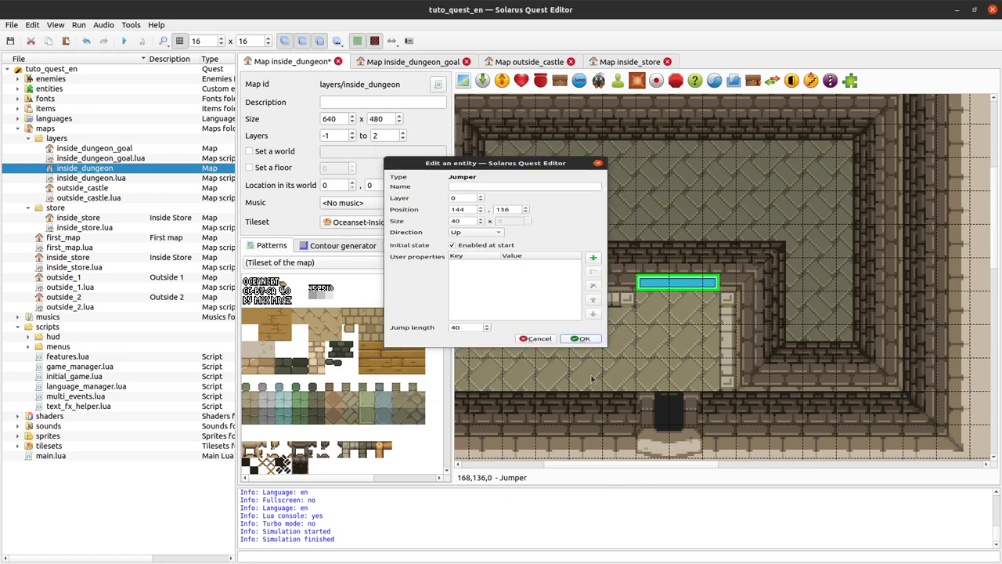
left_click(124, 42)
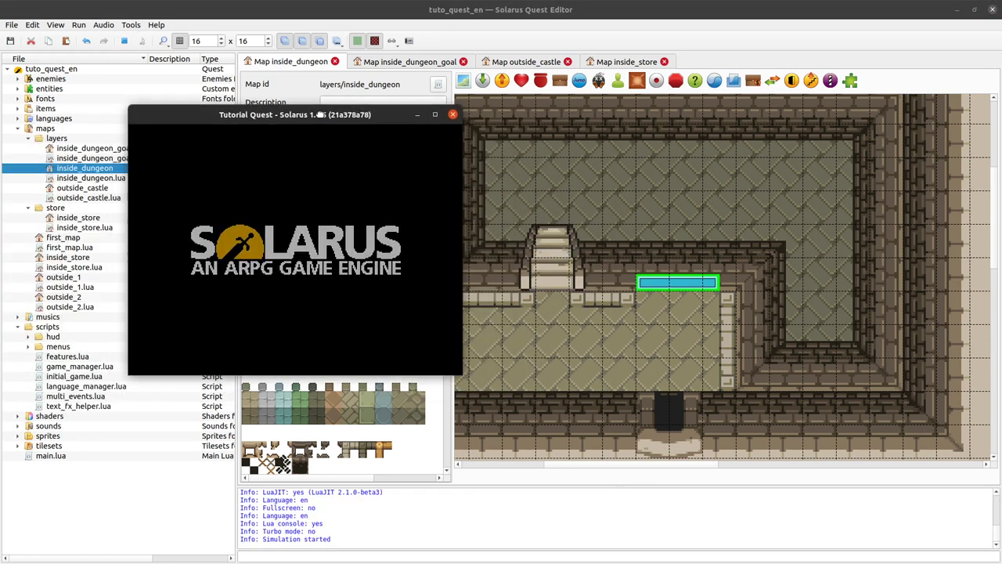
key("Up")
key("Left")
key("Up")
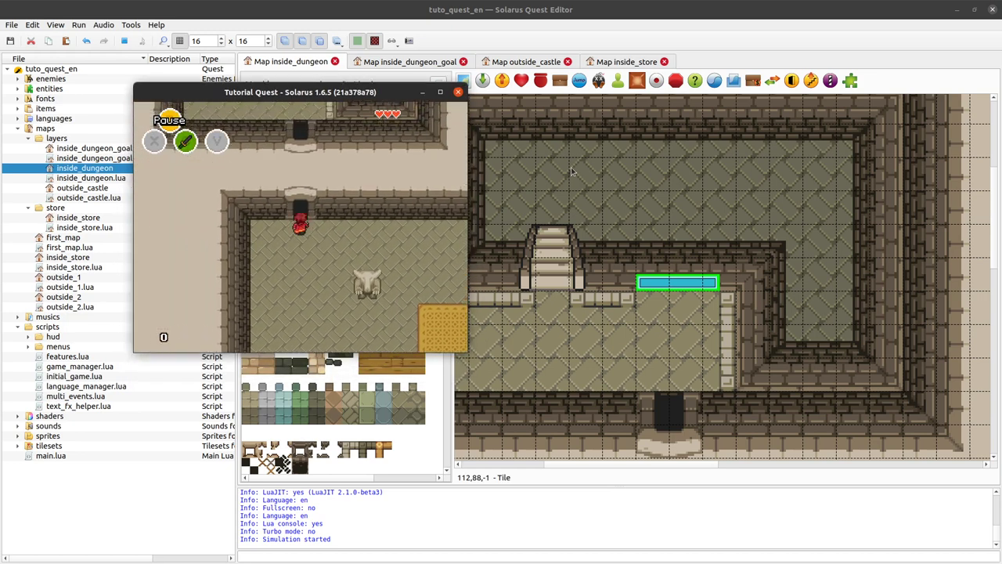
key("Up")
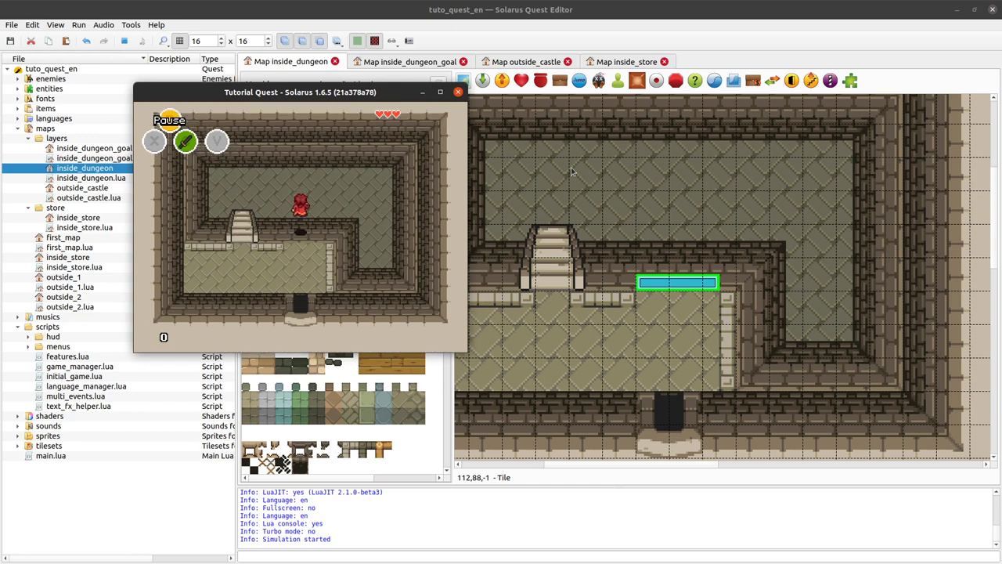
key("Right")
key("Down")
left_click(457, 93)
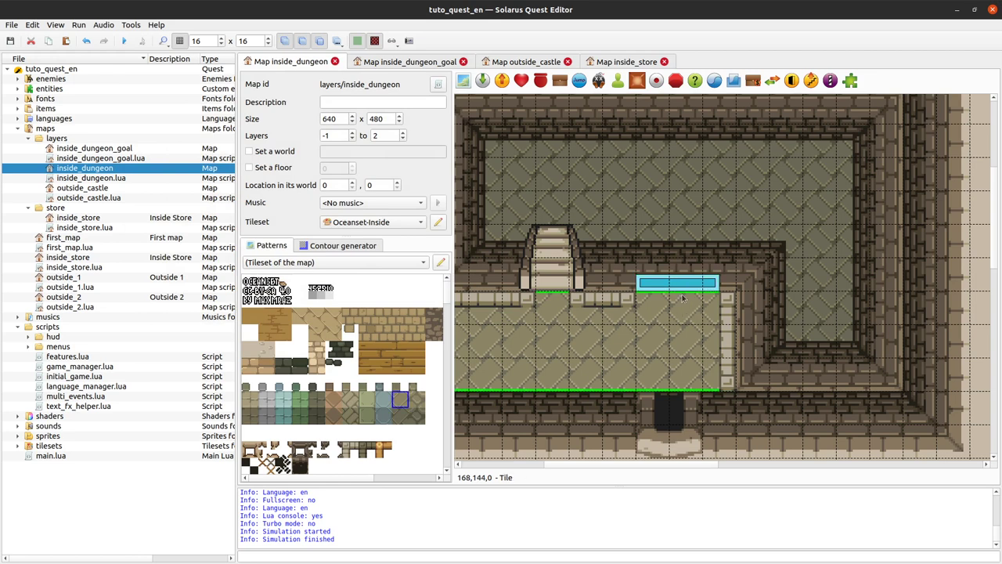
Step: Add a Stairs entity on the left room's staircase at 96, 120 on layer -1
middle_click_drag(656, 288, 695, 325)
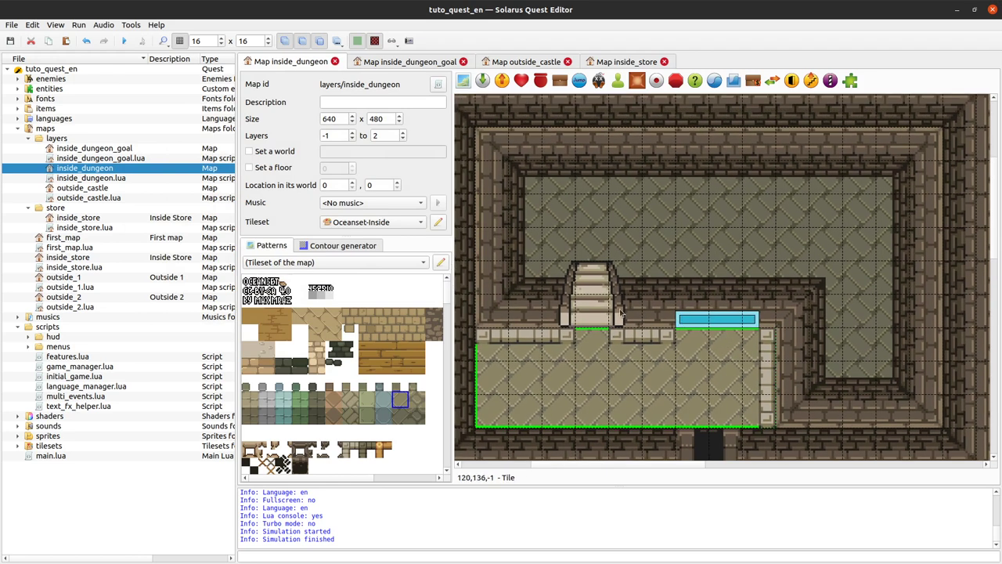
key("Escape")
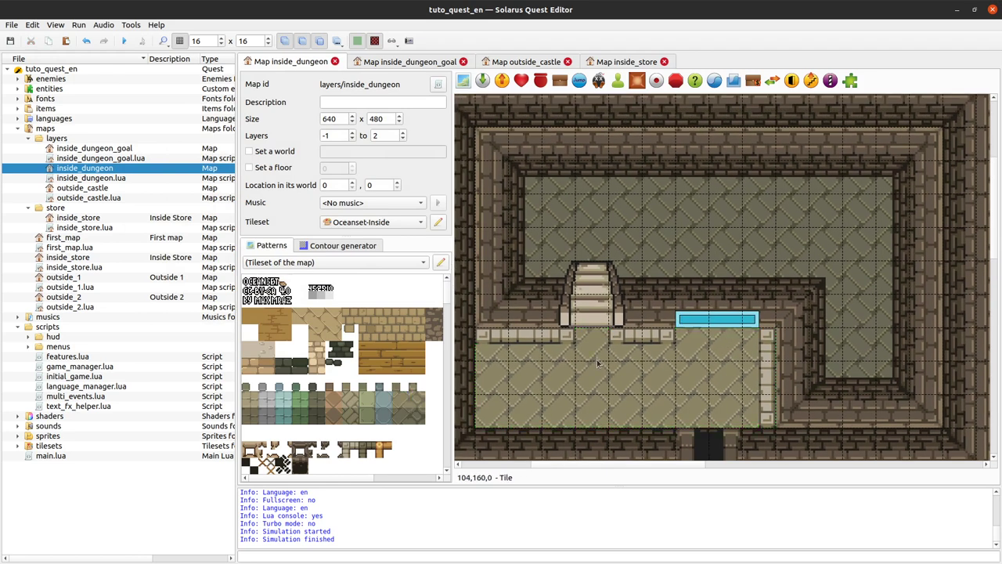
left_click(812, 80)
left_click(613, 295)
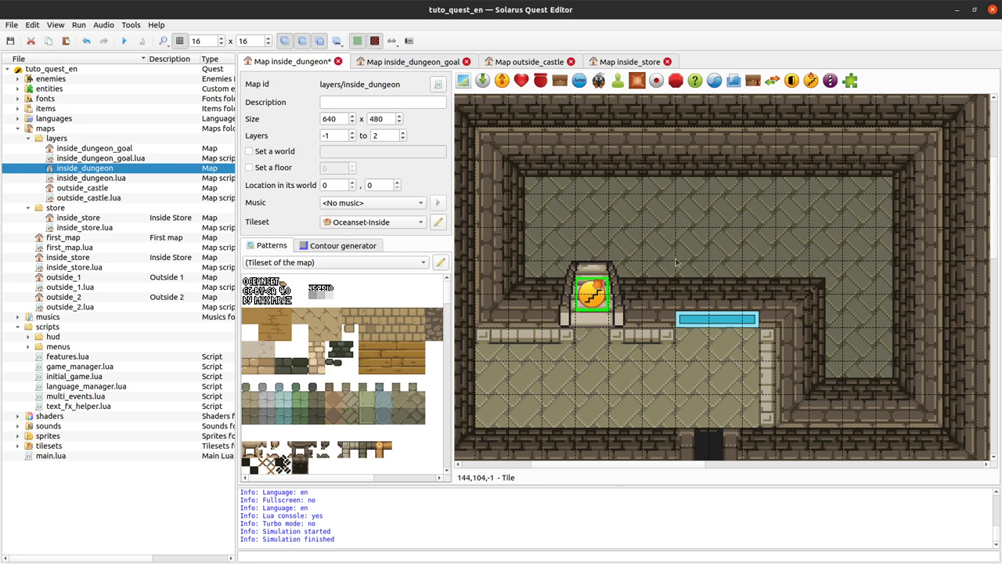
Step: Set the stairs' subtype to Platform stairs (same map) and direction to Down, and save the map
double_click(597, 295)
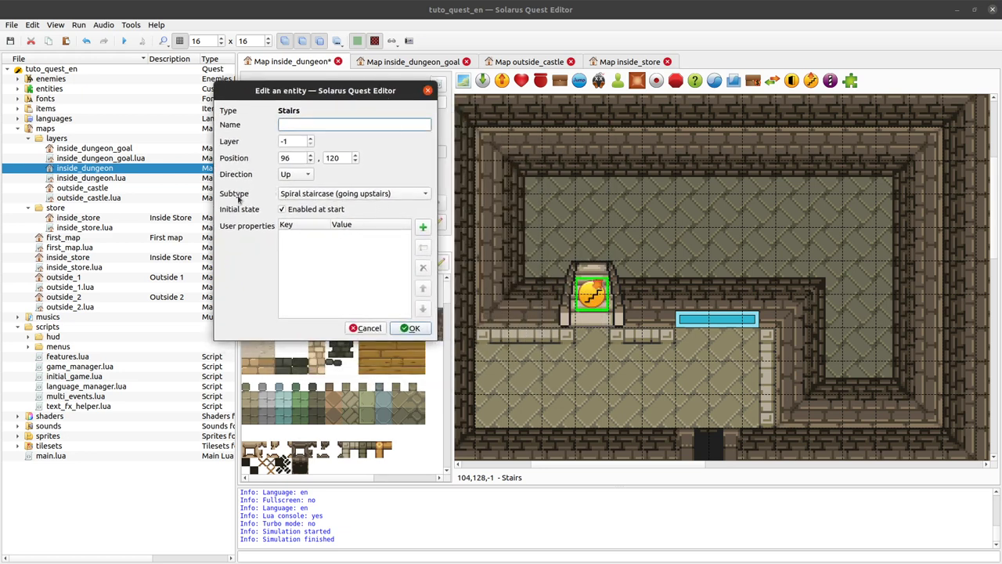
left_click(347, 193)
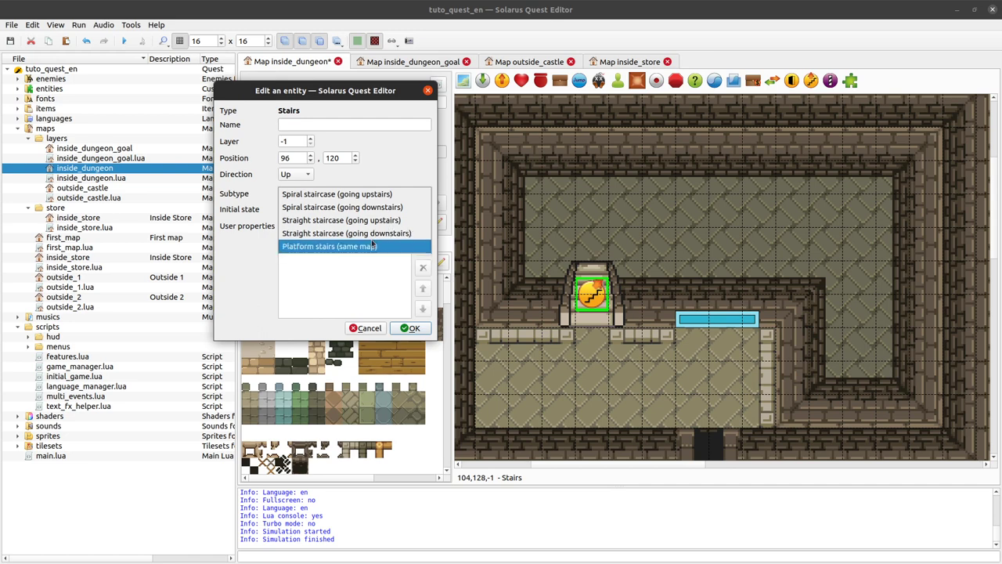
left_click(386, 248)
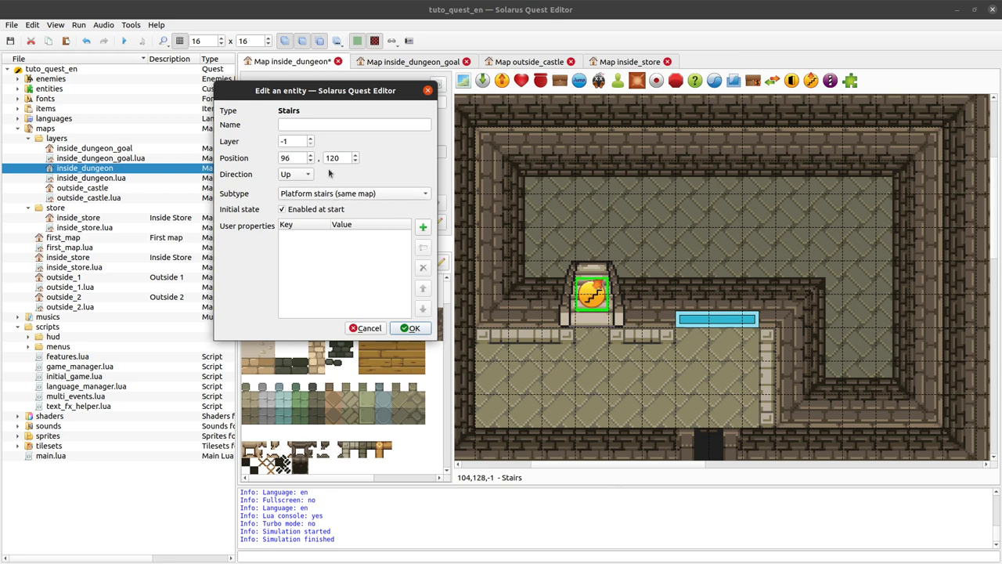
left_click(303, 176)
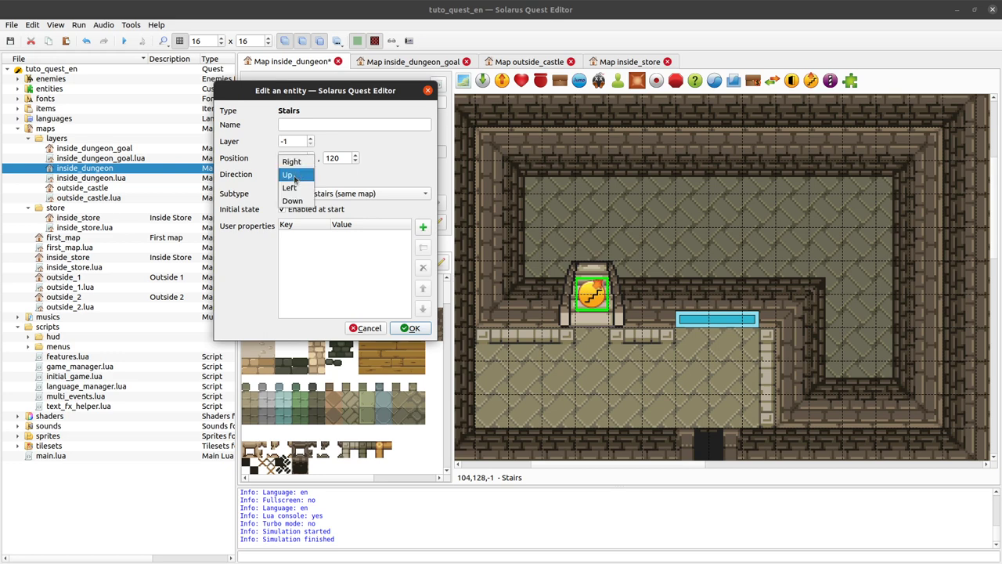
left_click(256, 176)
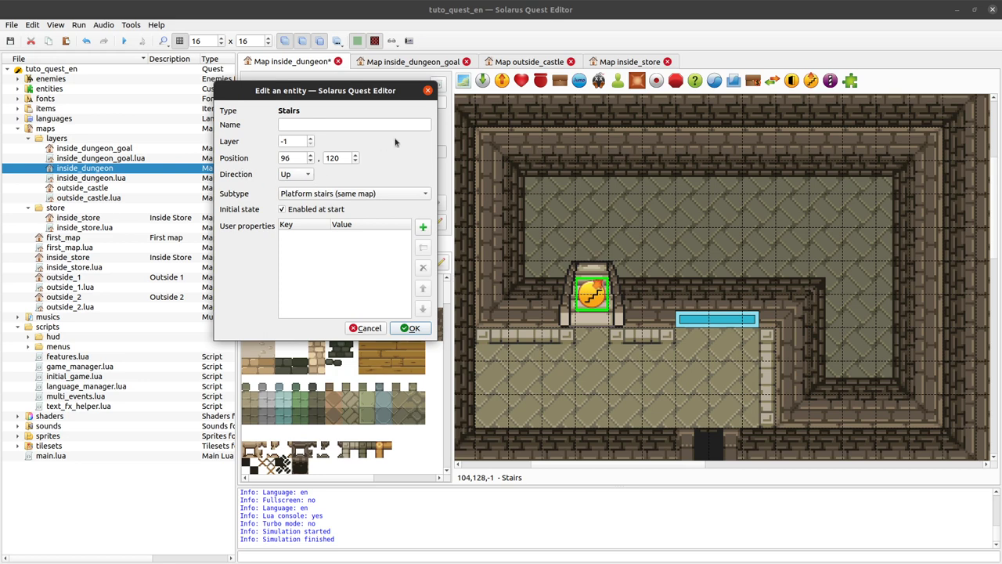
left_click(301, 177)
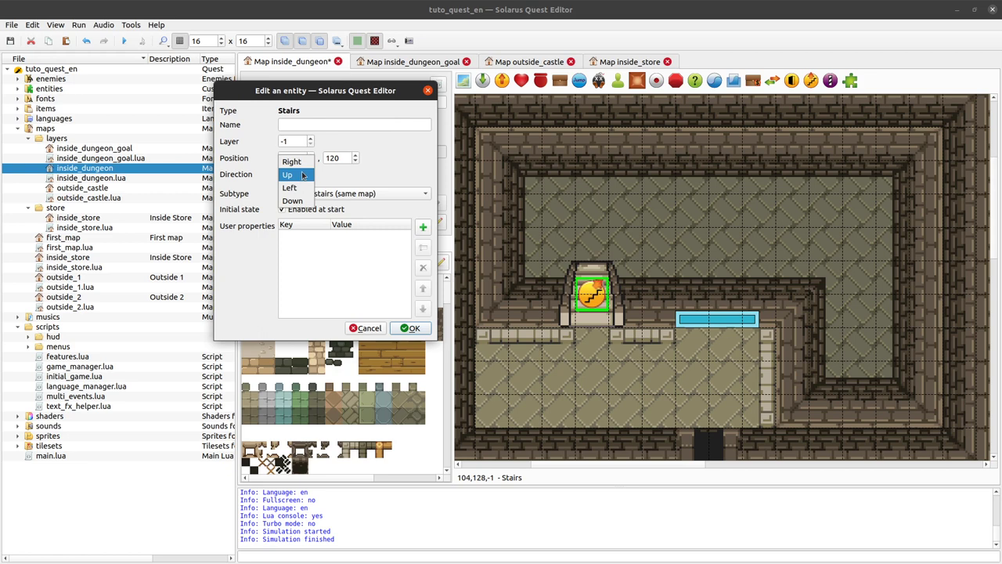
left_click(300, 202)
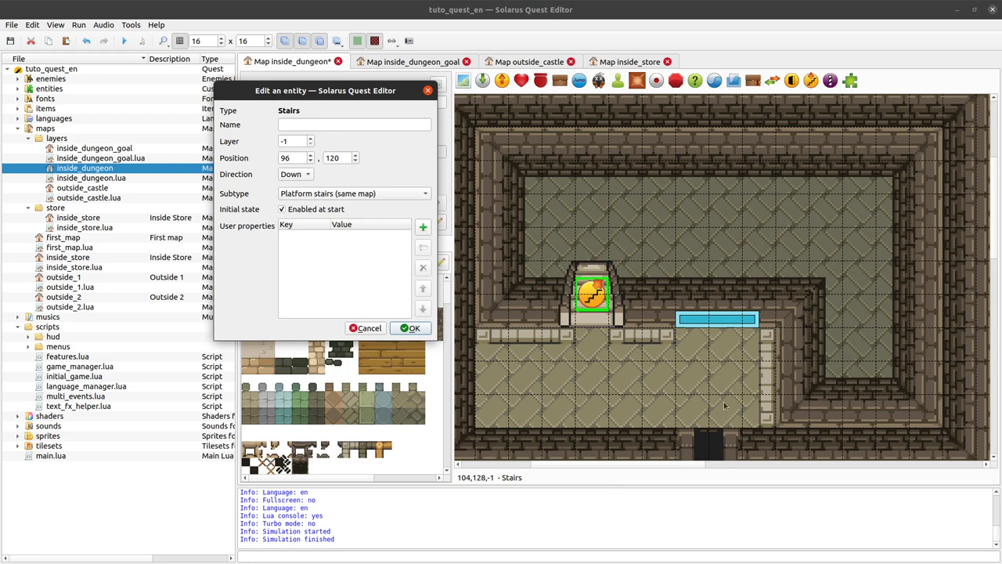
left_click(412, 328)
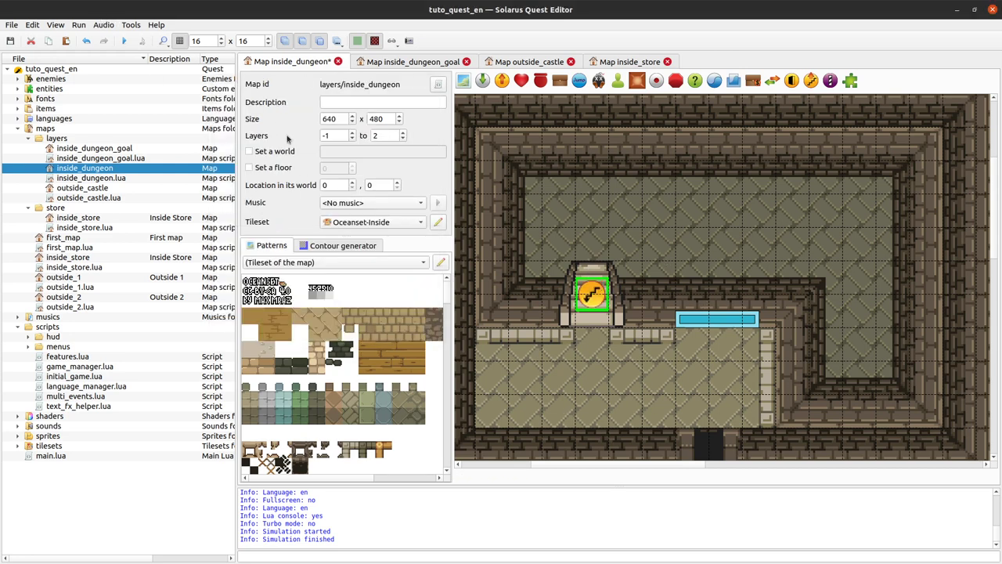
key("ctrl+s")
Step: Test-run the quest, walking the hero into the left room and across the new platform stairs in both directions
left_click(679, 380)
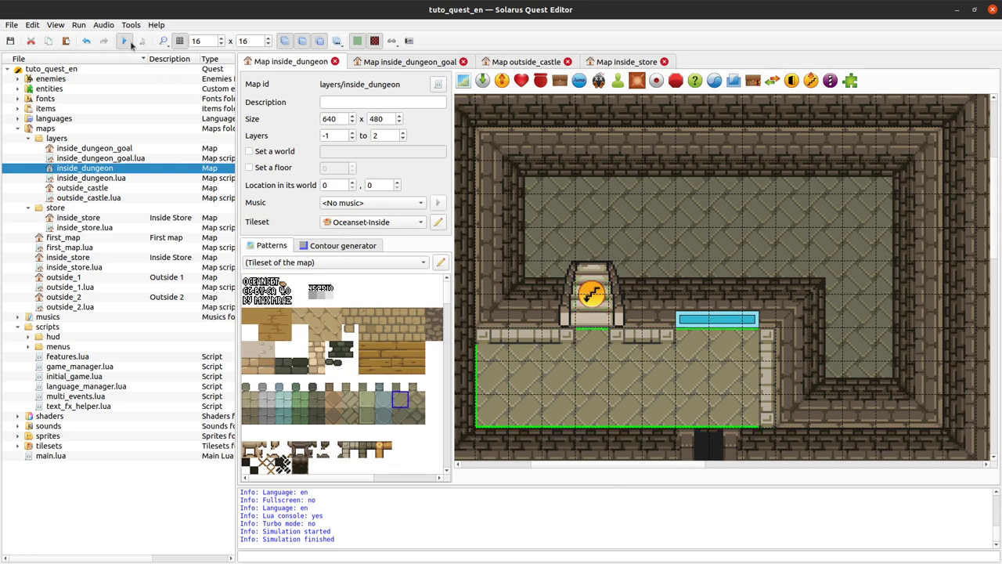
left_click(127, 43)
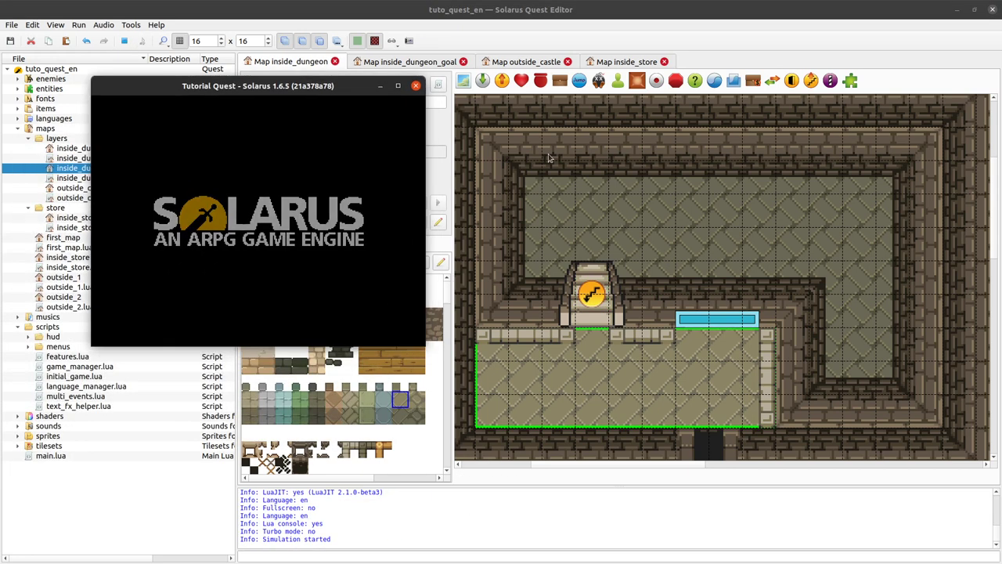
key("Up")
key("Left")
key("Up")
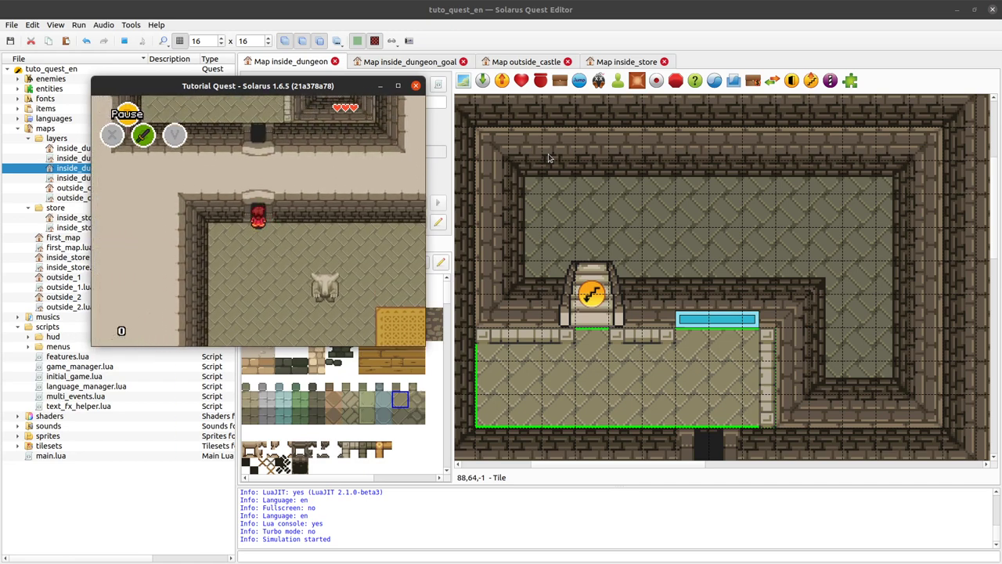
key("Left")
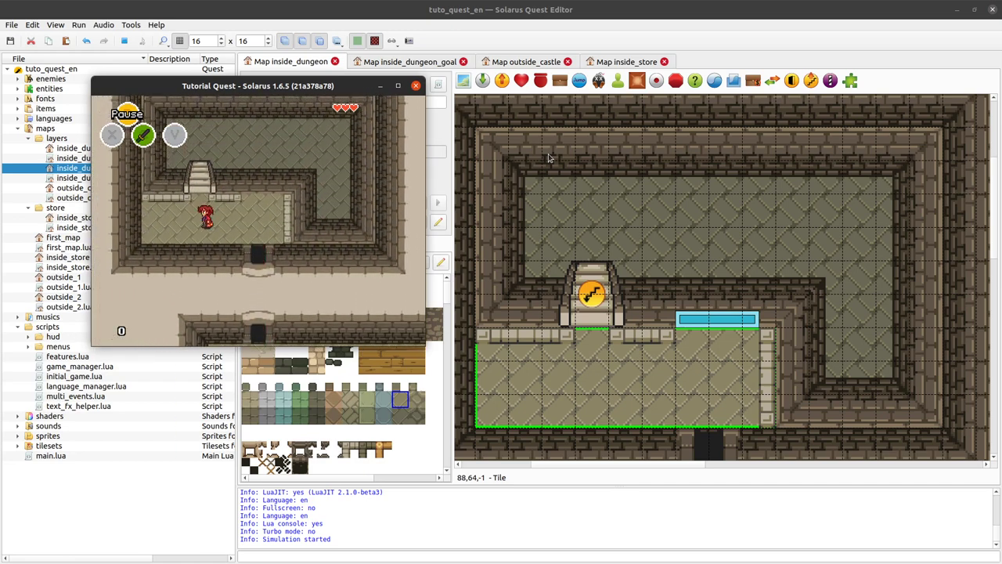
key("Up")
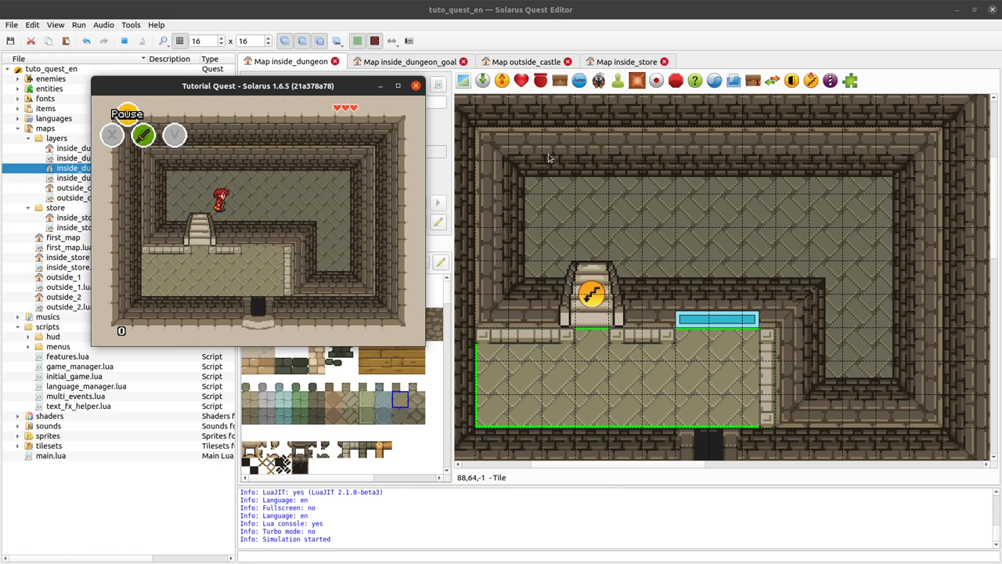
key("Down")
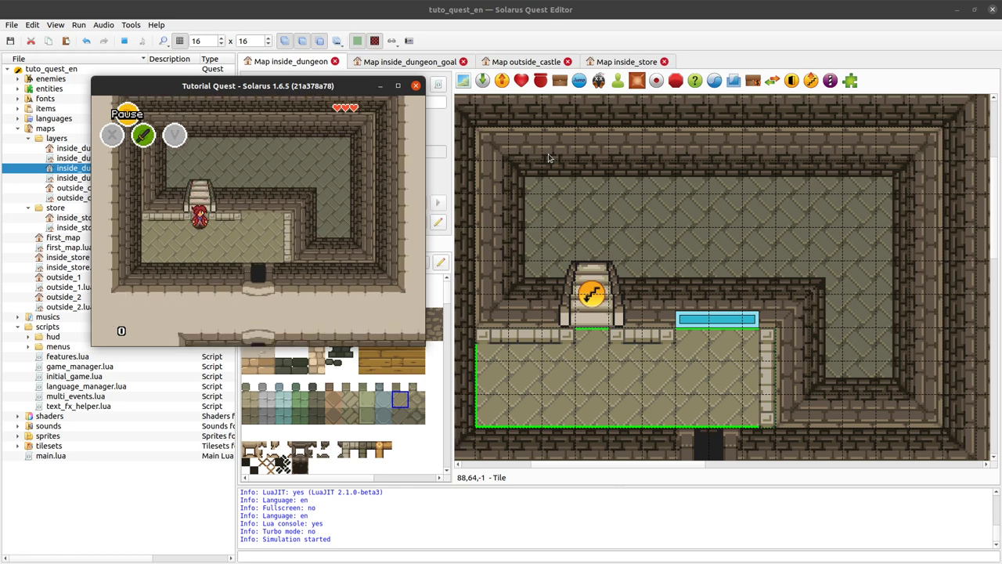
key("Up")
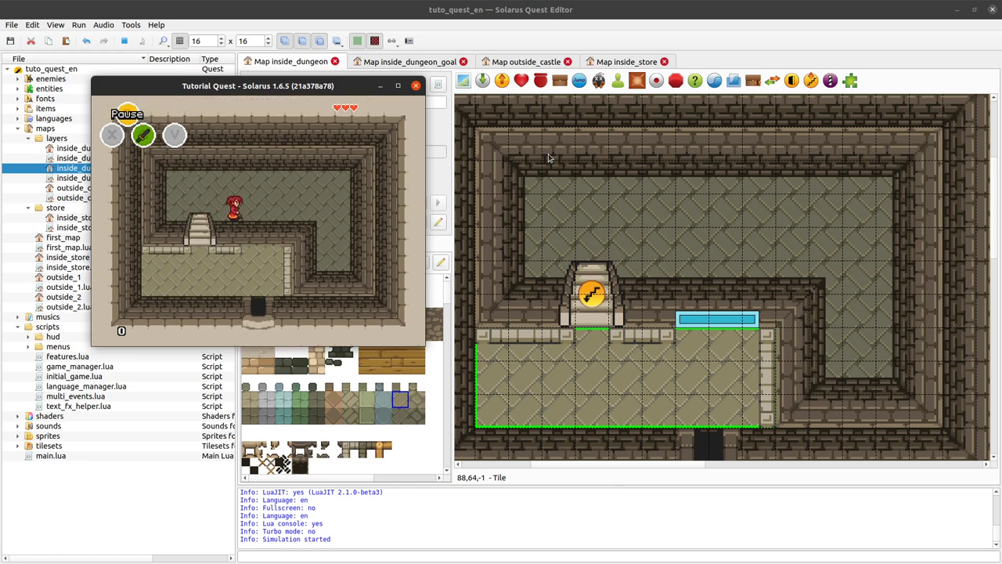
key("Down")
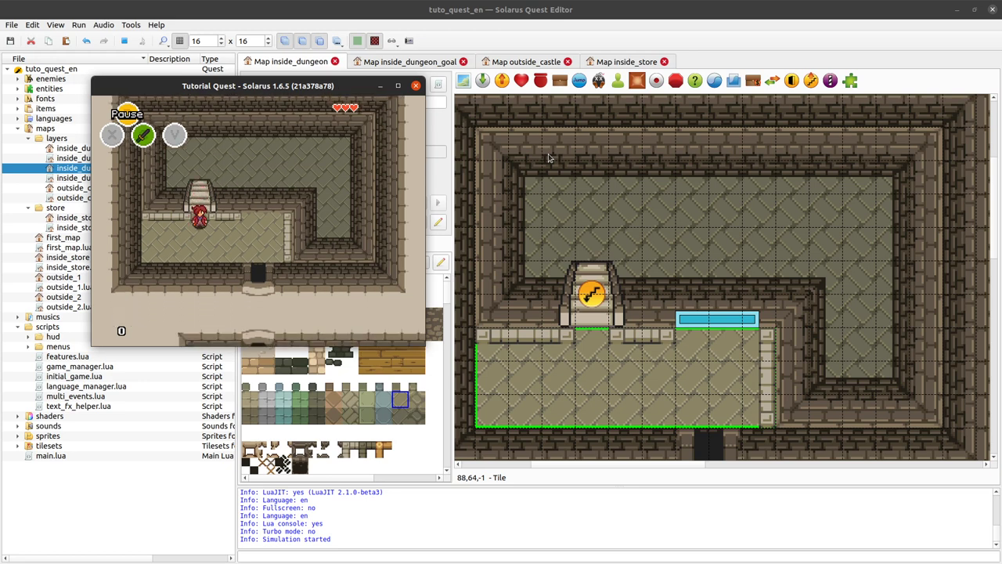
Step: Test the stairs again by walking the hero back and forth between the ledge and the sunken floor, stepping aside at each end
key("Right")
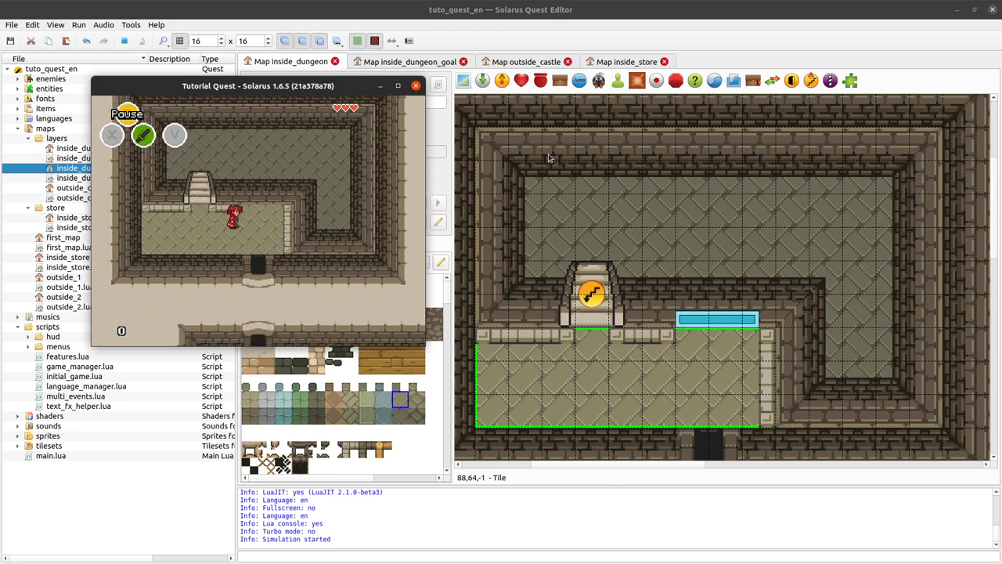
key("Left")
key("Up")
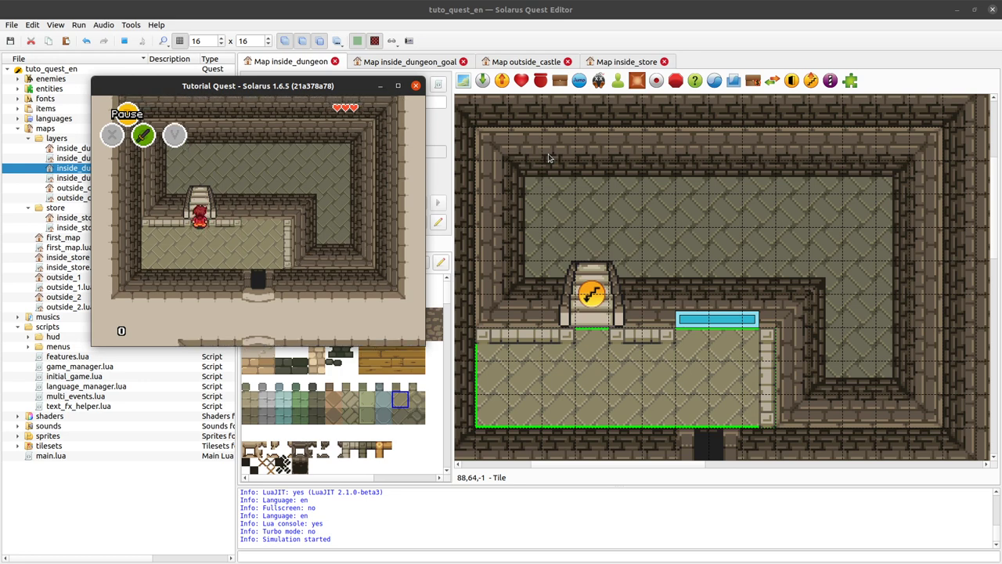
key("Right")
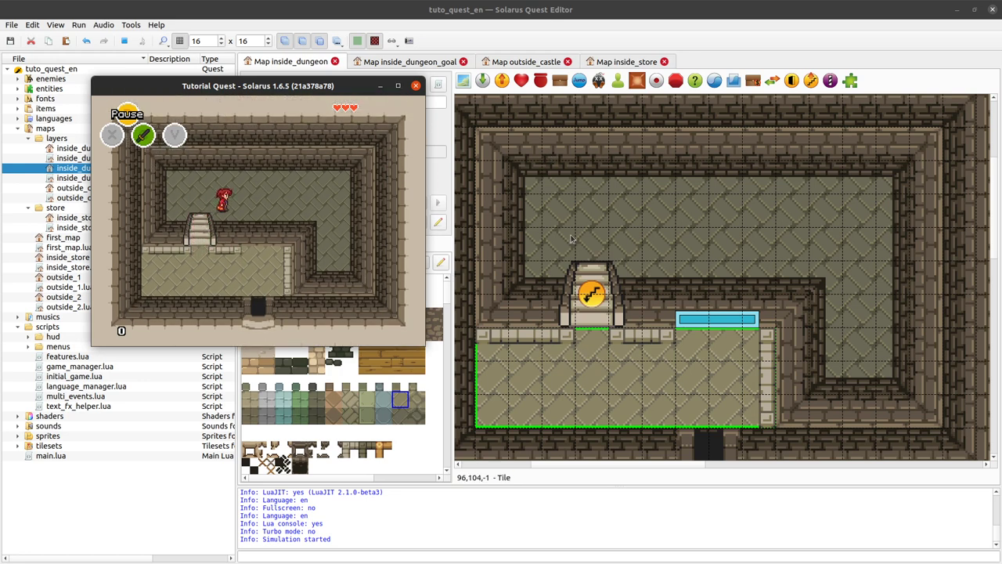
key("Left")
key("Down")
key("Right")
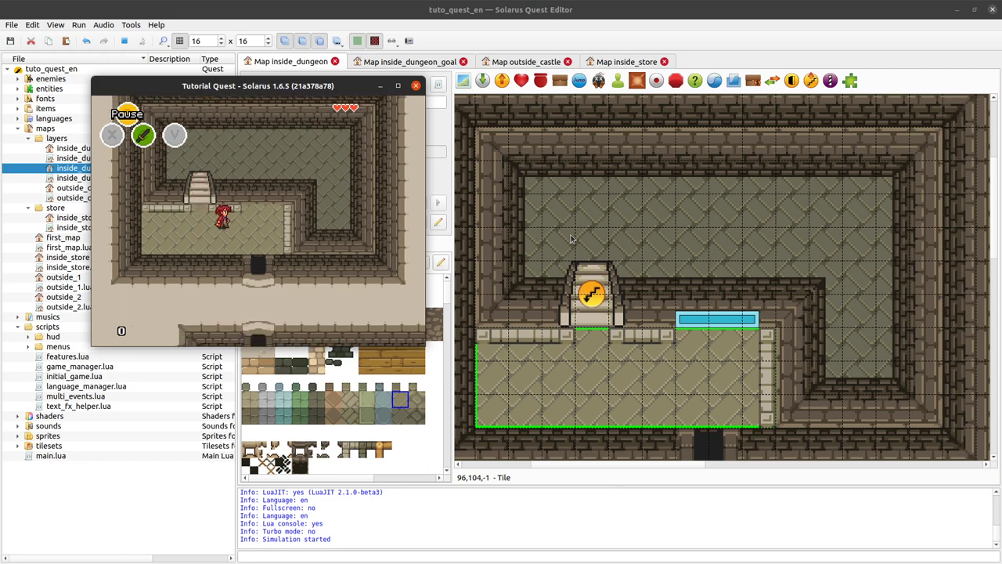
key("Up")
key("Up")
key("Left")
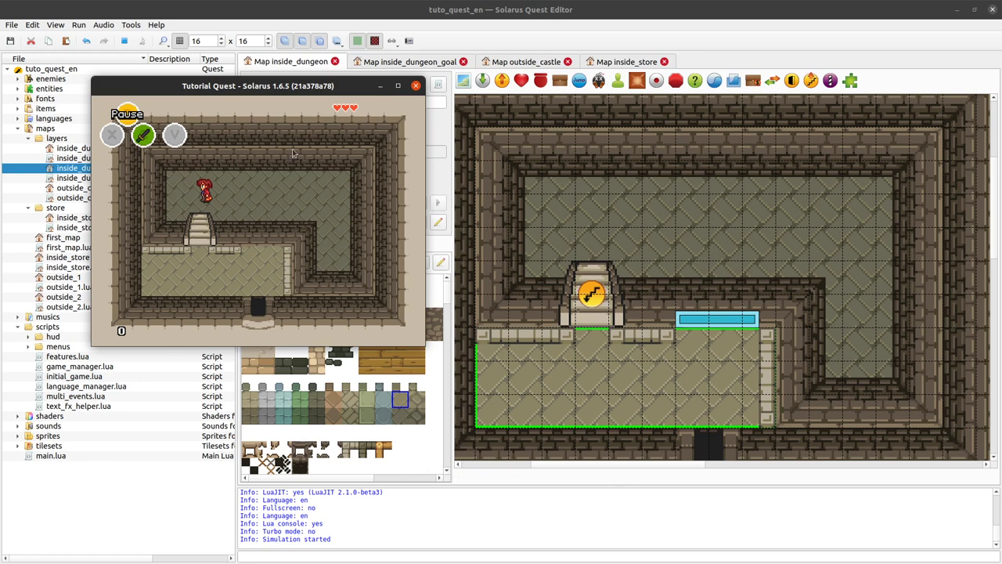
key("Down")
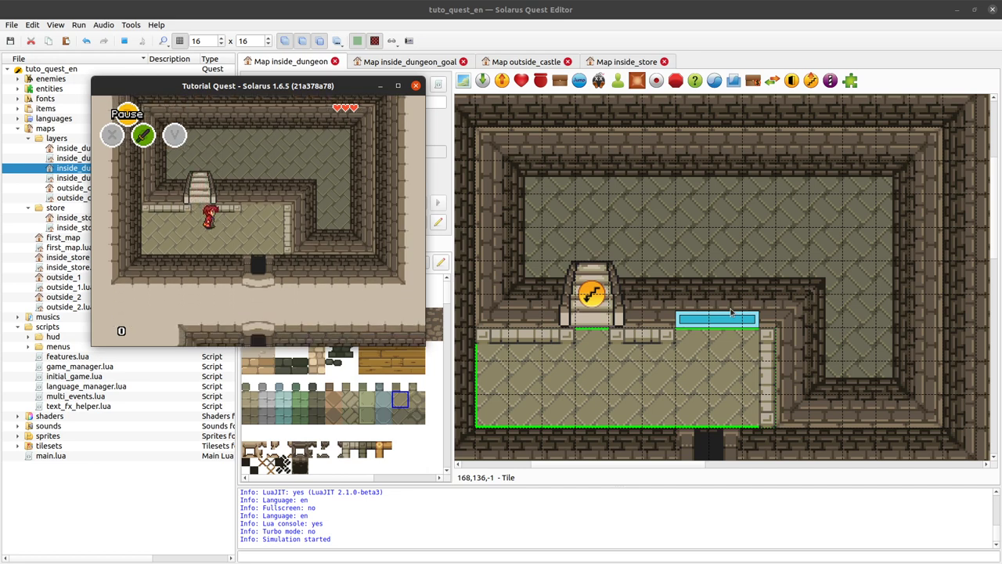
Step: Make the hero jump off the ledge through the railing gap and return to the ledge by the stairs
key("Right")
key("Up")
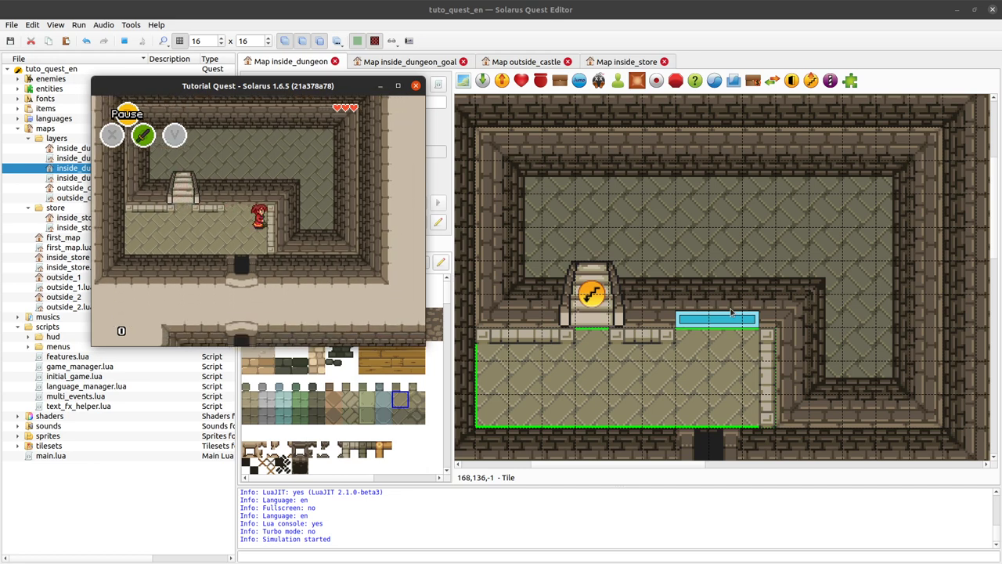
key("Left")
key("Down")
key("Down")
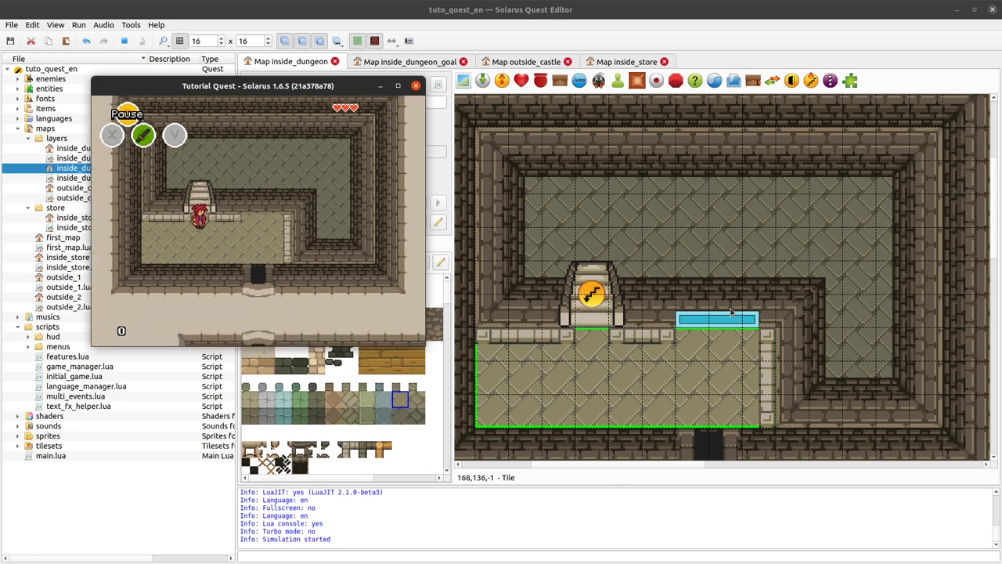
Step: Walk the hero over the stairs to the sunken floor's far alcove and back, and end the test run
key("Up")
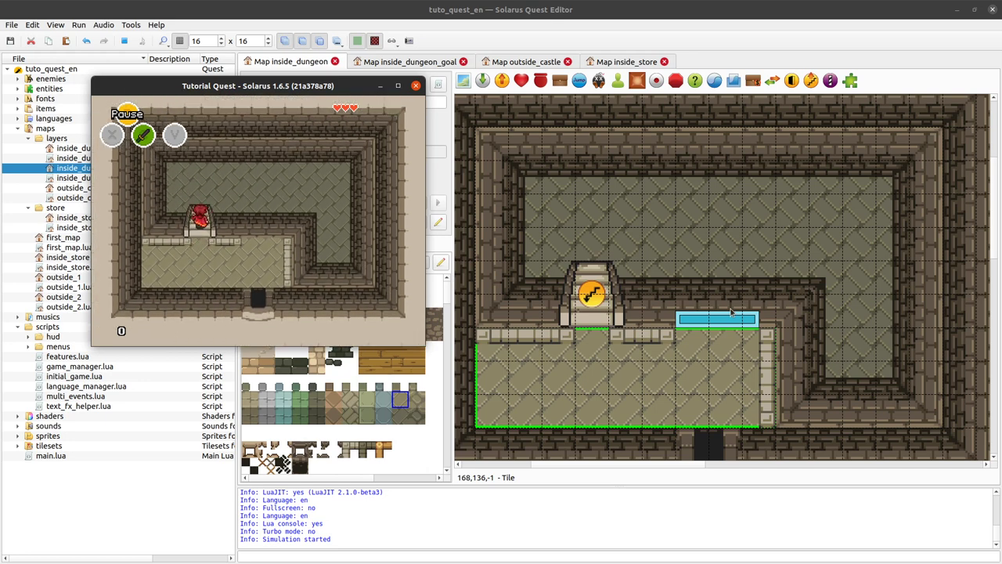
key("Right")
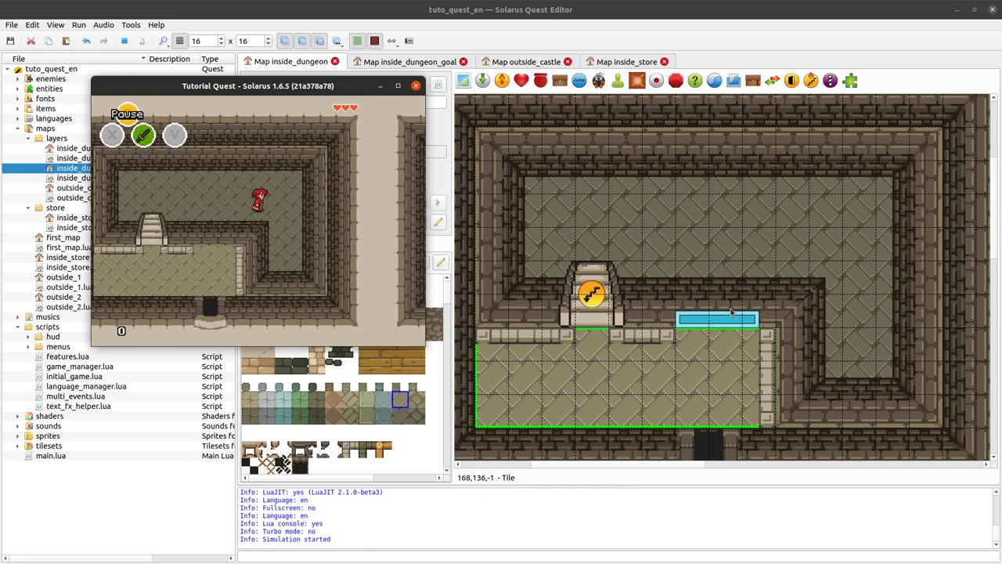
key("Down")
key("Up")
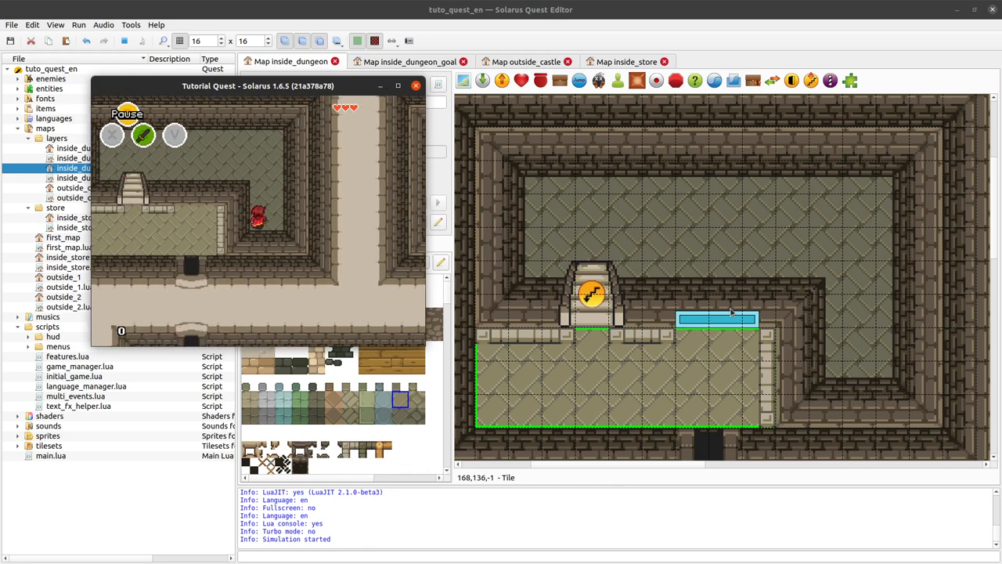
key("Left")
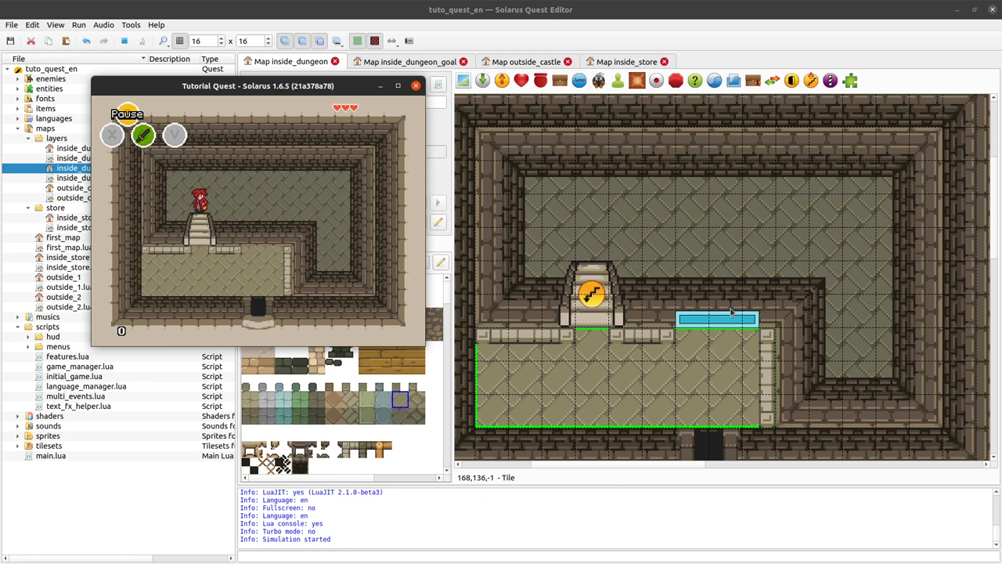
key("Down")
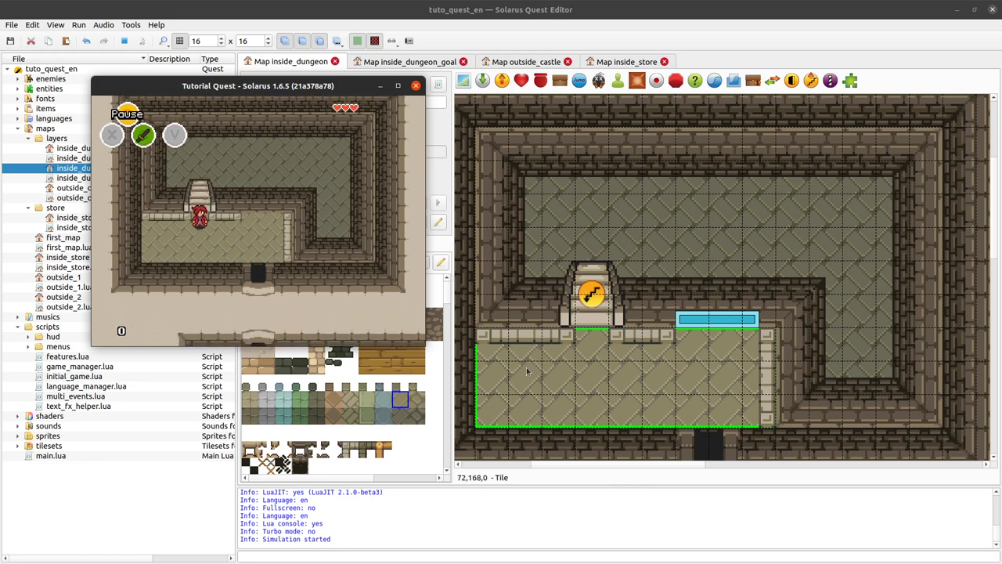
left_click(416, 85)
Step: Find the dungeon's doorway patterns in the tileset, comparing them with the left room's existing south doorway
scroll(736, 229, "down", 4, "ctrl")
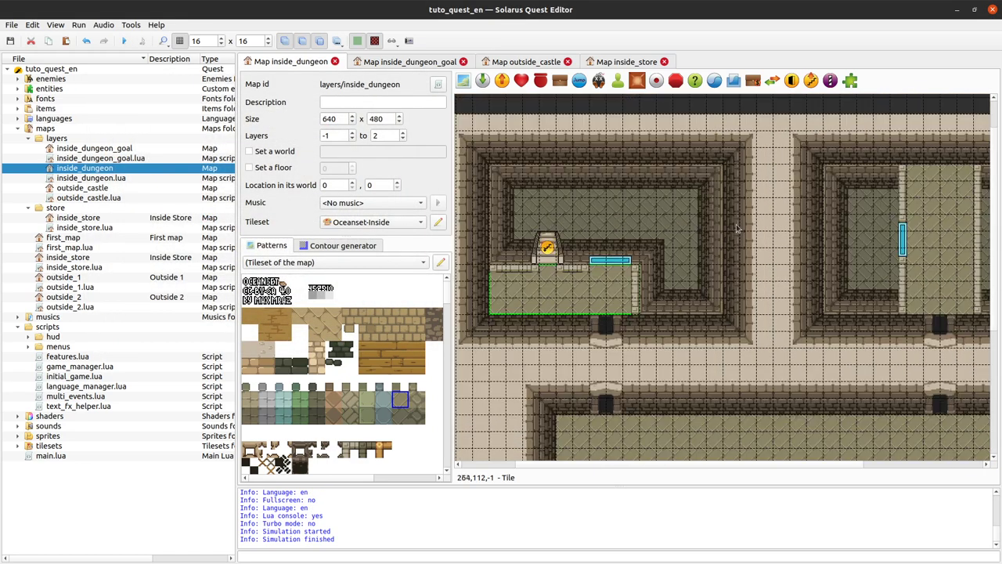
middle_click_drag(737, 228, 652, 259)
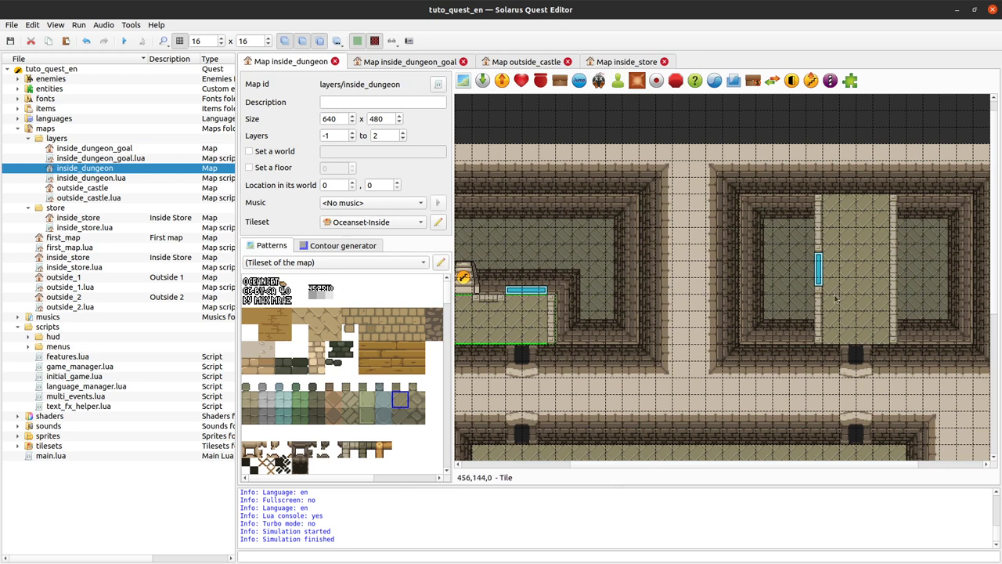
left_click(599, 290)
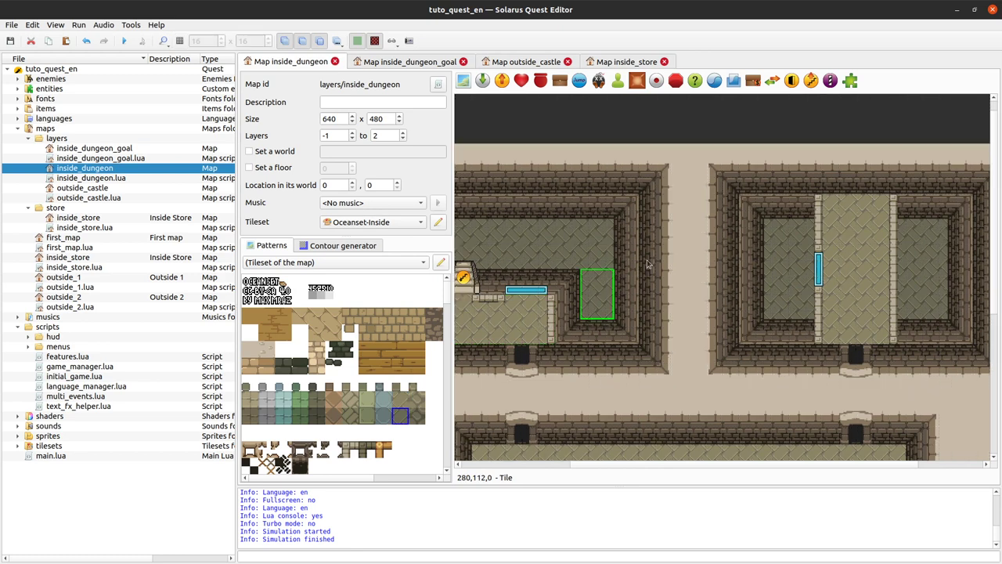
key("ctrl+g")
scroll(327, 341, "down", 6)
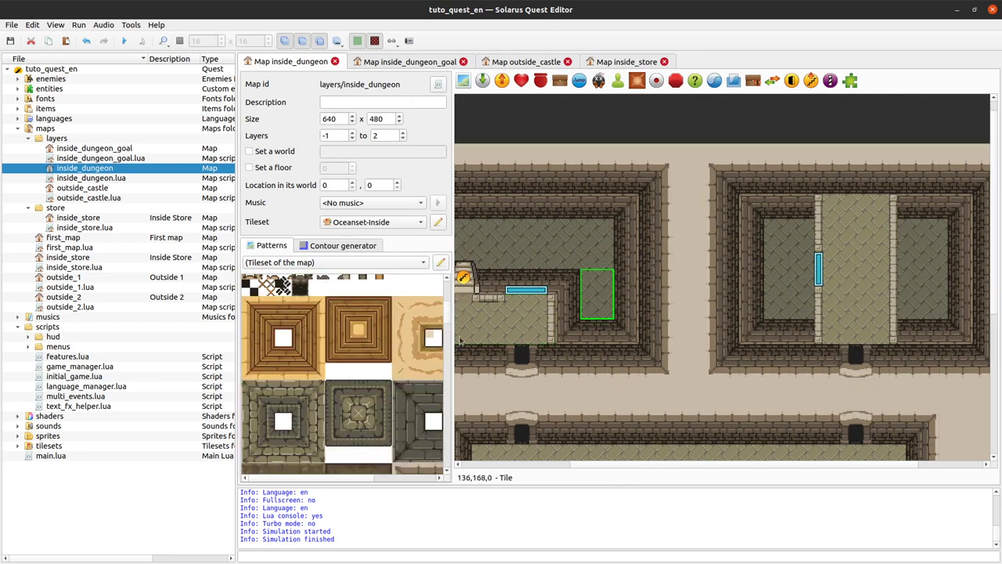
scroll(340, 356, "down", 2)
scroll(340, 356, "down", 4)
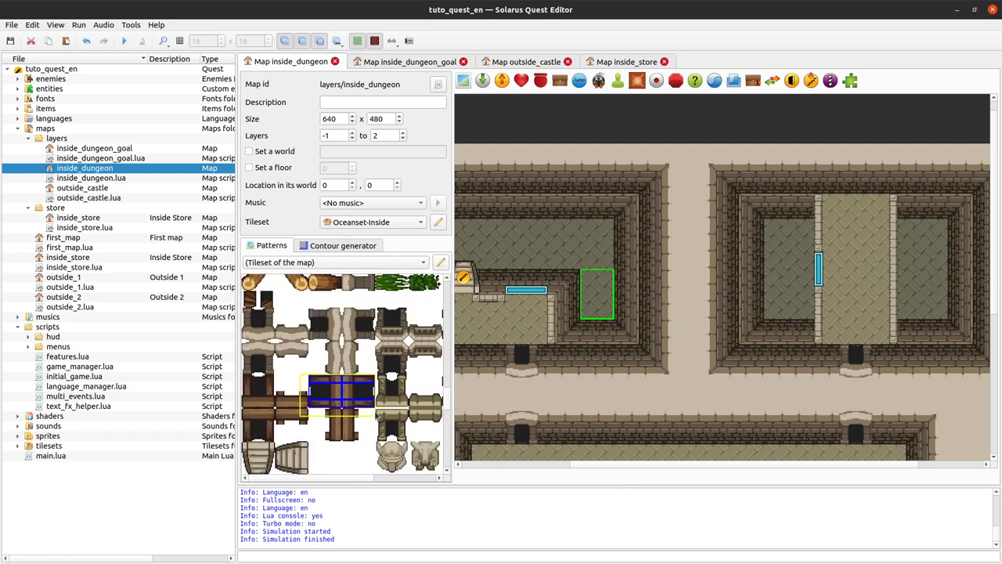
left_click(291, 332)
left_click(530, 375)
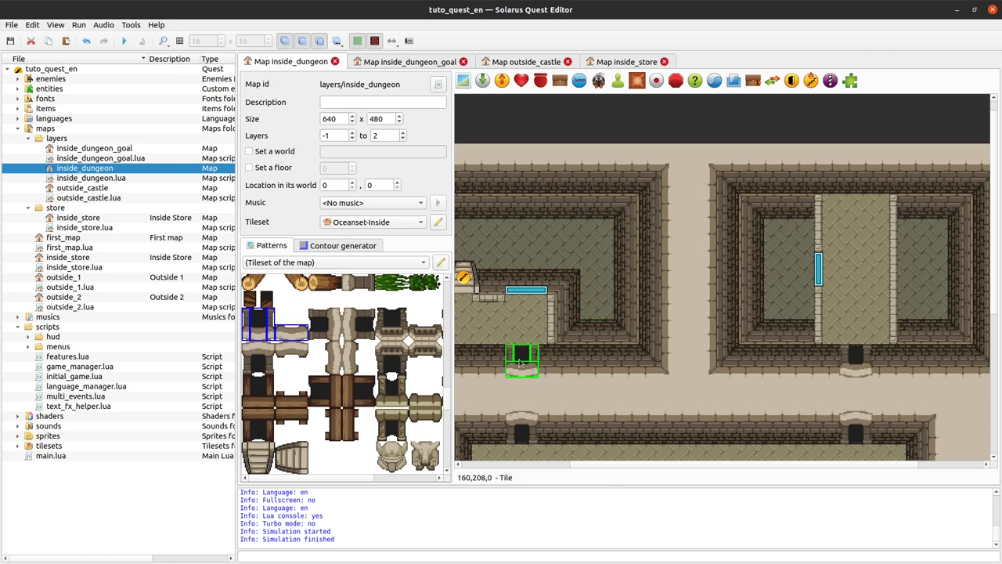
left_click(562, 384)
Step: Place dark wooden doorway tiles in the left room's east wall and matching mirrored ones in the right room's west wall
left_click_drag(308, 378, 342, 405)
key("ctrl+g")
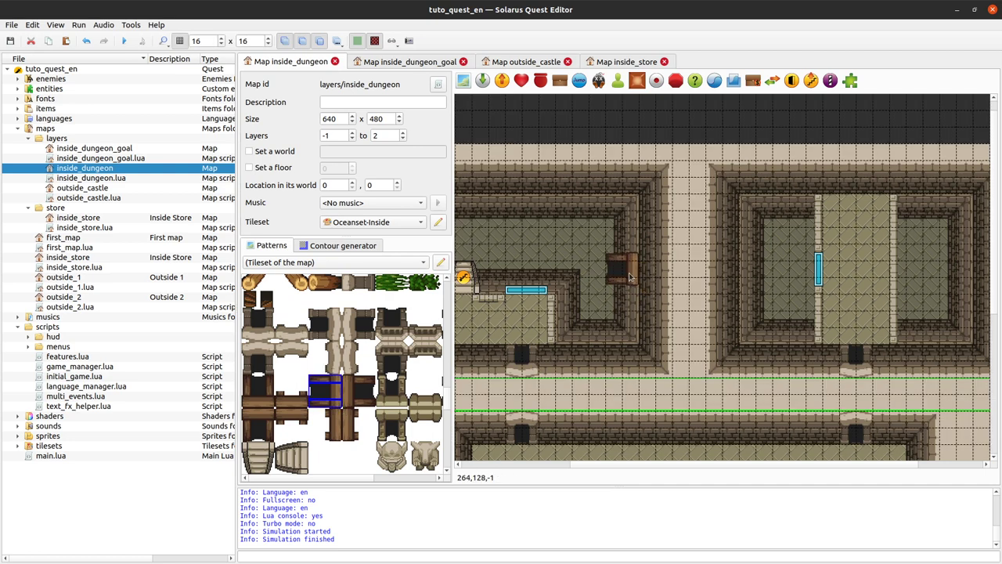
left_click(634, 274)
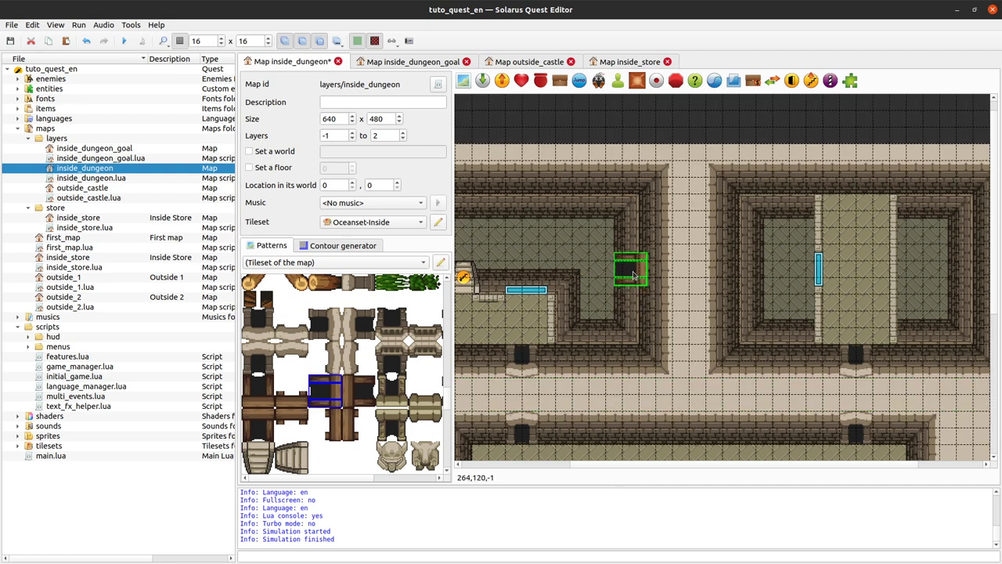
left_click_drag(342, 372, 341, 404)
left_click(367, 369)
left_click(749, 274)
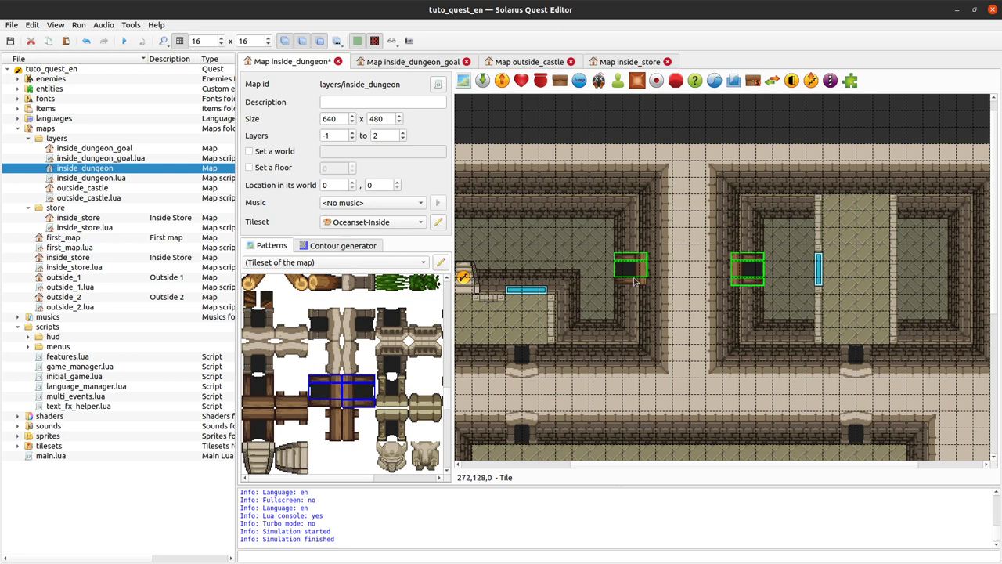
Step: Move the tiles of both new side doorways to layer -1, and save the map
left_click(631, 267)
right_click(625, 282)
left_click(673, 407)
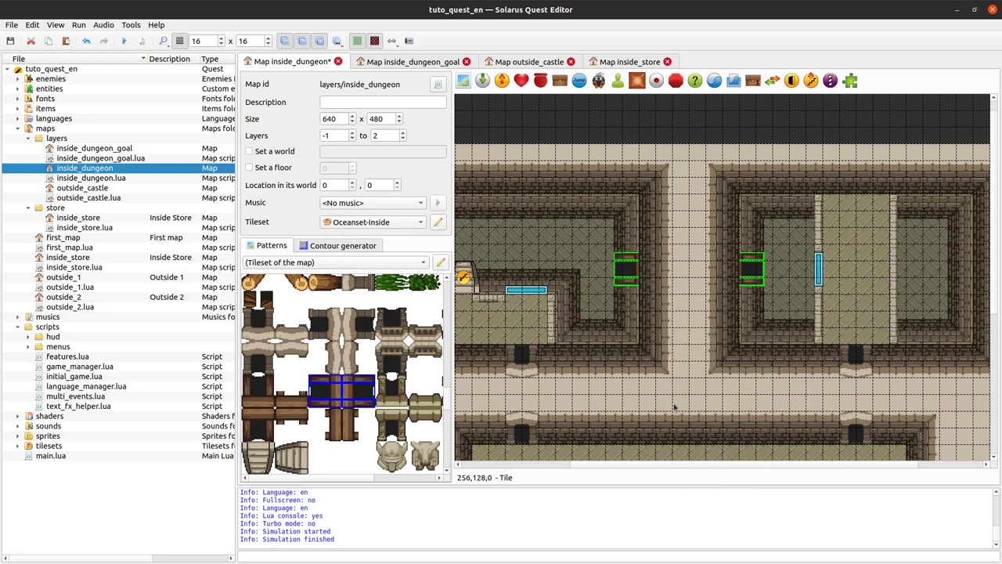
key("ctrl+s")
Step: Place the narrow brown door-frame tile over the outer edge of the left room's east doorway
left_click(349, 416)
left_click(335, 417)
left_click(641, 271)
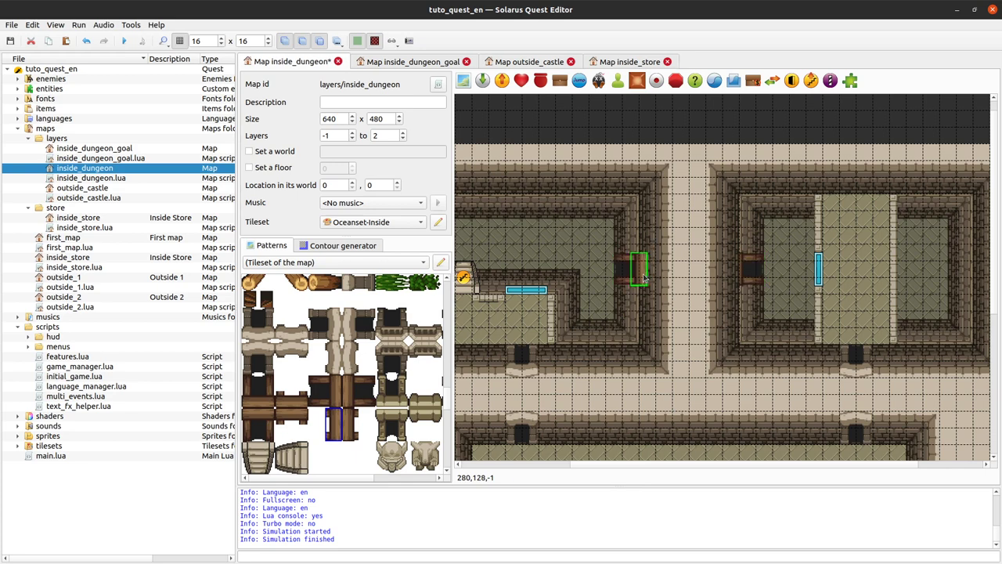
right_click(642, 271)
left_click(643, 278)
key("Escape")
right_click(639, 266)
left_click(702, 421)
Step: Place the mirrored brown door-frame tile over the outer edge of the right room's west doorway, and save the map
left_click(736, 274)
right_click(739, 271)
left_click(821, 429)
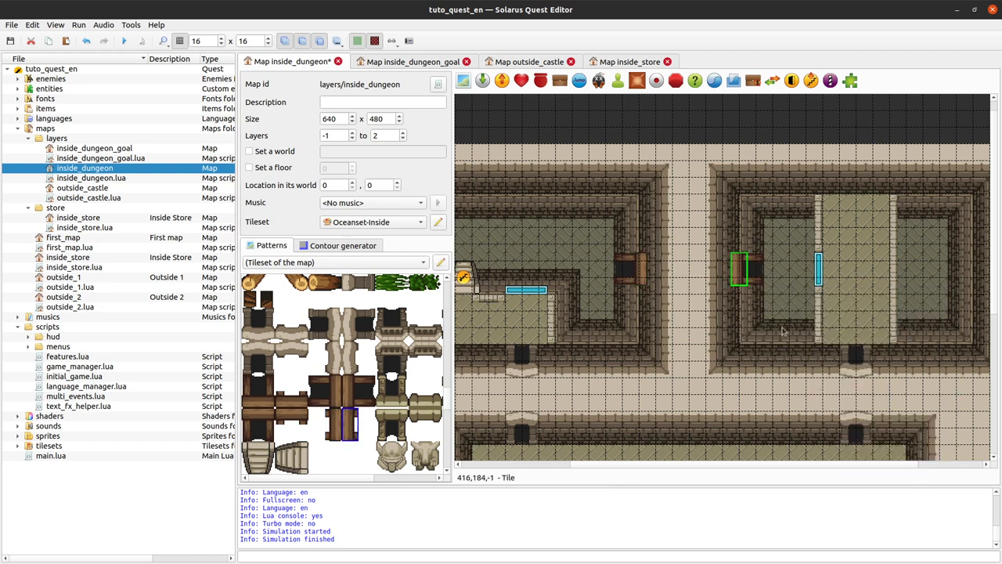
key("ctrl+s")
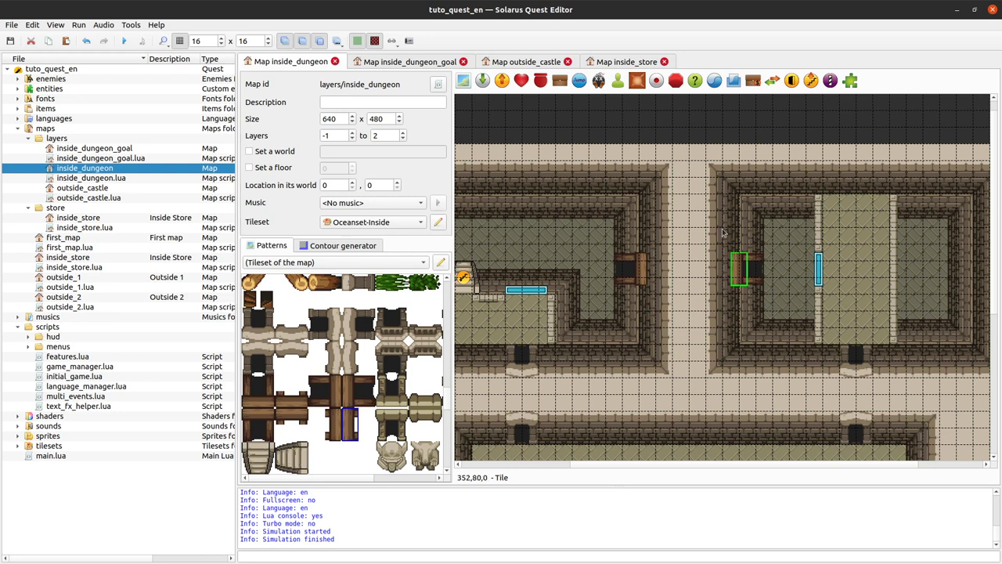
Step: Hide layers 2, 1 and 0 to inspect the two new doorways on layer -1
key("2")
key("1")
key("0")
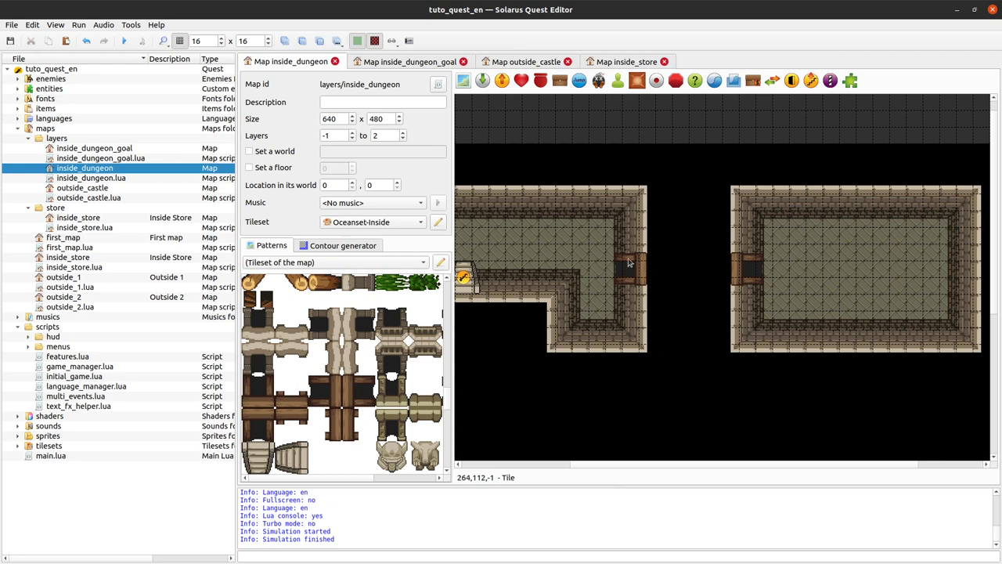
Step: Place a small wall-edge tile just outside the left room's east doorway, and move it to layer -1 with all layers shown
scroll(285, 398, "up", 2)
scroll(461, 373, "up", 1)
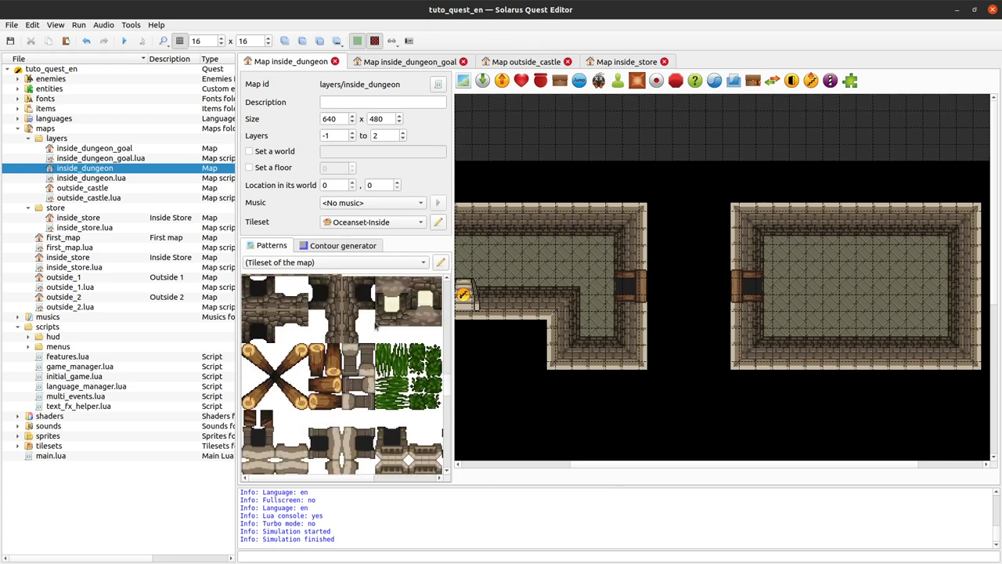
scroll(366, 401, "up", 5)
scroll(365, 402, "up", 2)
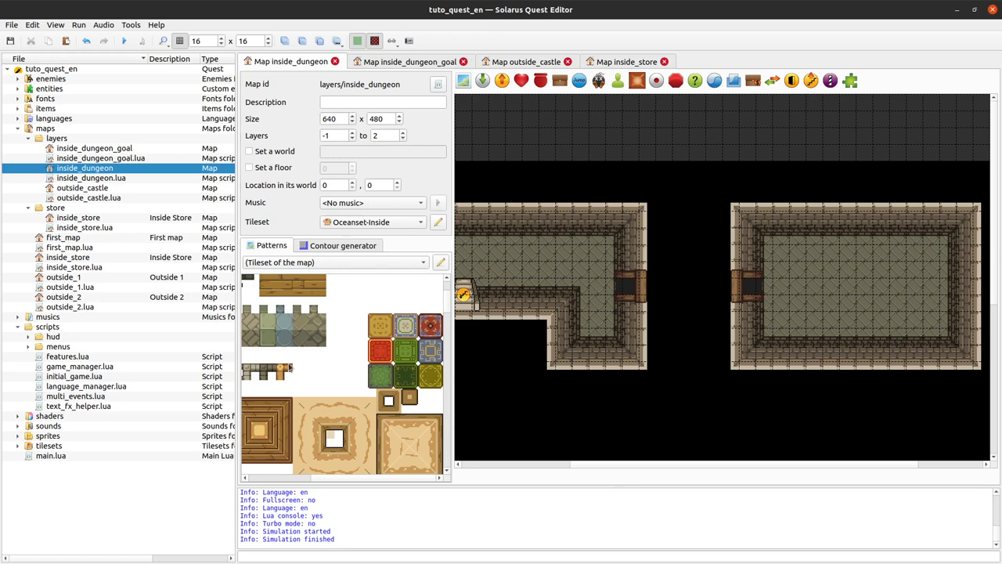
left_click(659, 275)
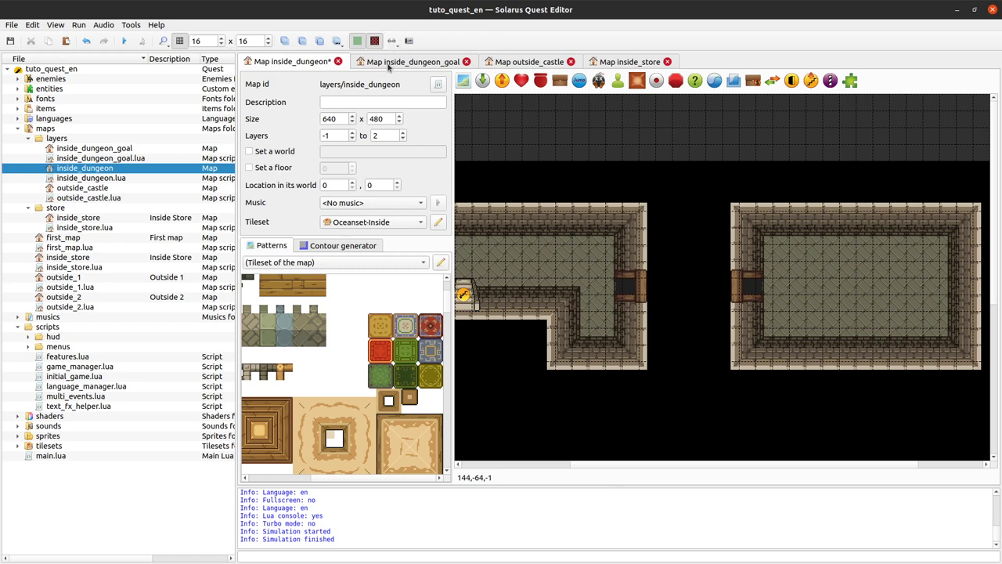
left_click(336, 41)
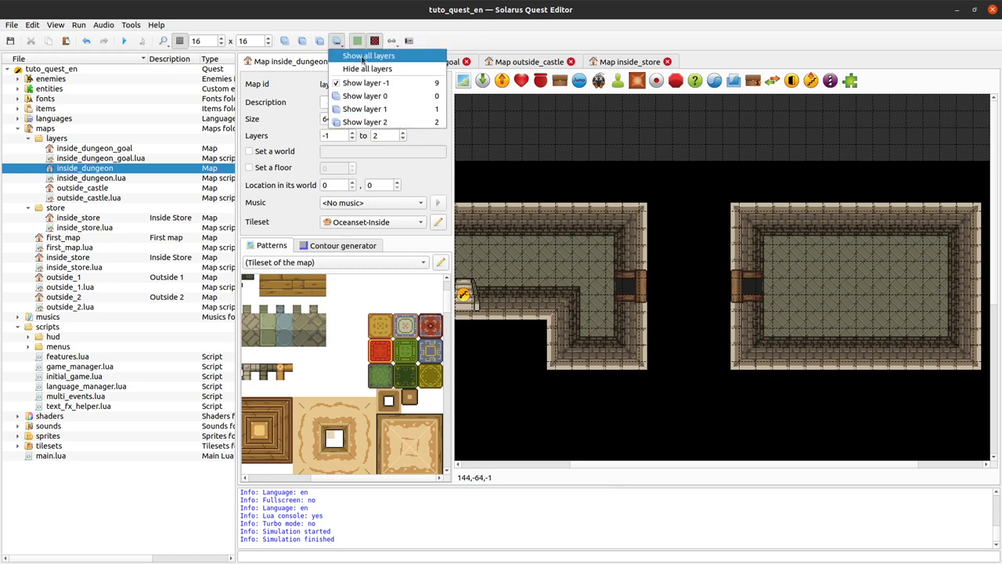
left_click(364, 56)
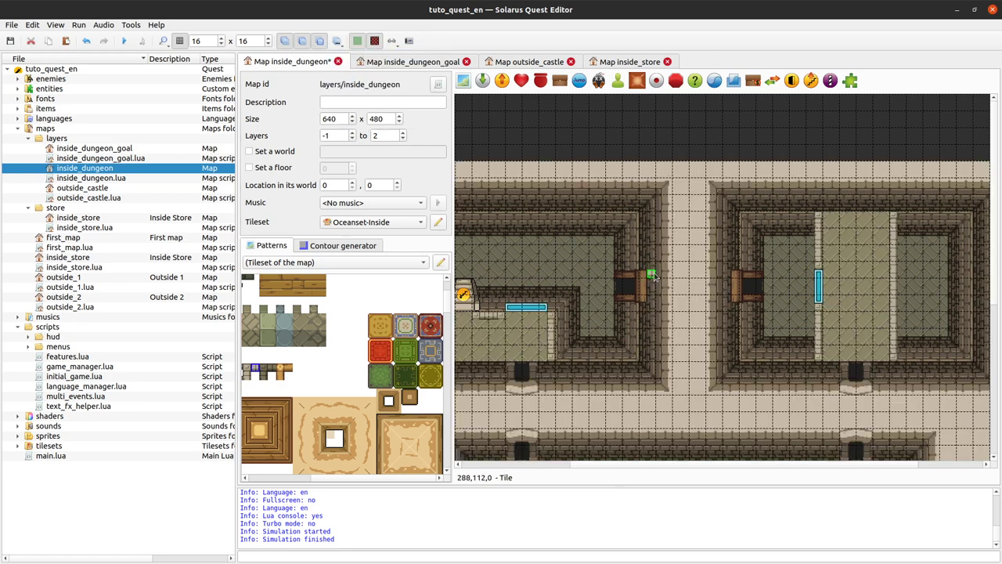
right_click(651, 276)
key("Escape")
right_click(649, 275)
left_click(676, 417)
Step: Hide layer 0 and stretch the wall-edge tile across the gap to the right room's west doorway
left_click(336, 41)
left_click(343, 51)
left_click(337, 42)
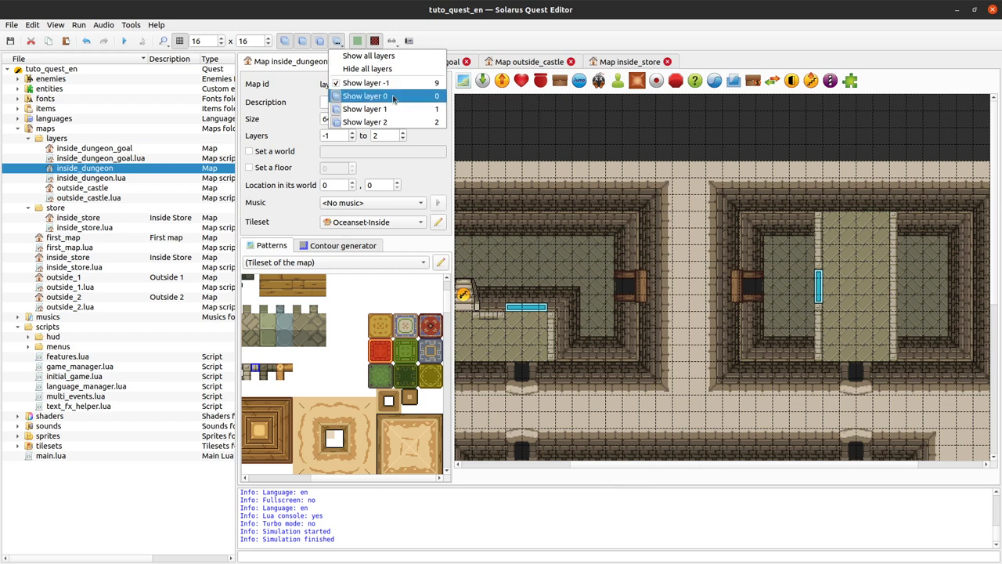
left_click(422, 83)
left_click_drag(652, 274, 729, 278)
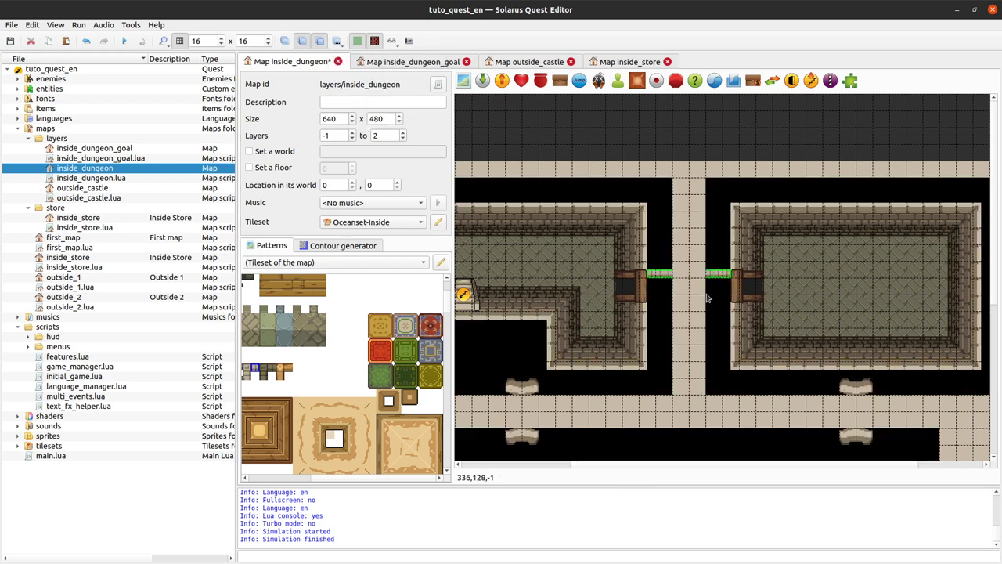
Step: Hide layer 1, place a copy of the stretched wall-edge tile along the corridor's lower side, and save the map
key("1")
left_click(700, 286)
left_click(700, 276)
key("ctrl+c")
key("ctrl+v")
left_click(701, 299)
key("ctrl+s")
Step: Fill the corridor between the two wall edges with a floor tile stretched from doorway to doorway, and save the map
left_click(593, 326)
left_click_drag(593, 326, 671, 329)
key("r")
left_click(711, 301)
left_click_drag(707, 295, 730, 290)
key("ctrl+s")
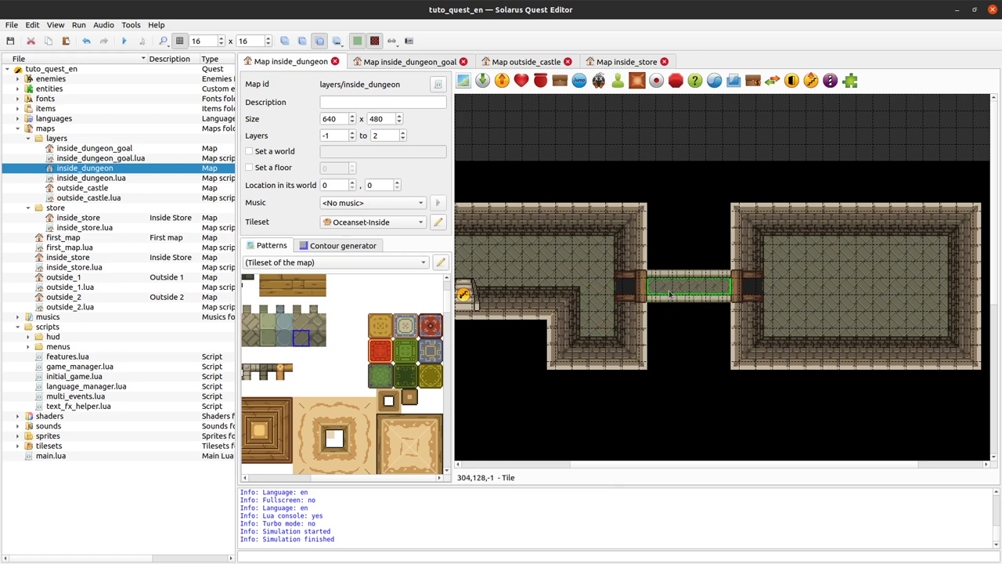
Step: Move the corridor floor tile below the corridor and back between the two doorways, and save the map
left_click_drag(669, 294, 684, 335)
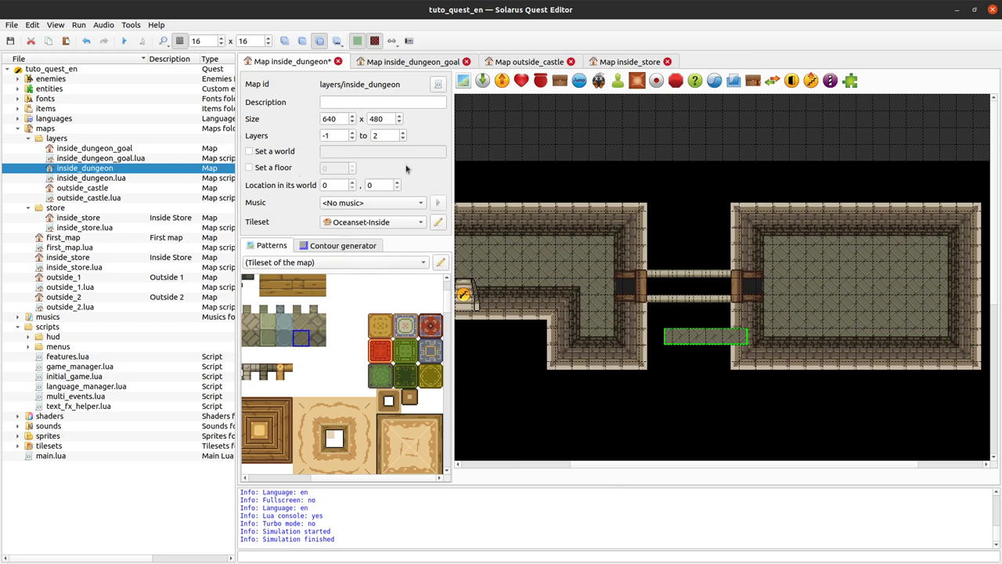
left_click(693, 362)
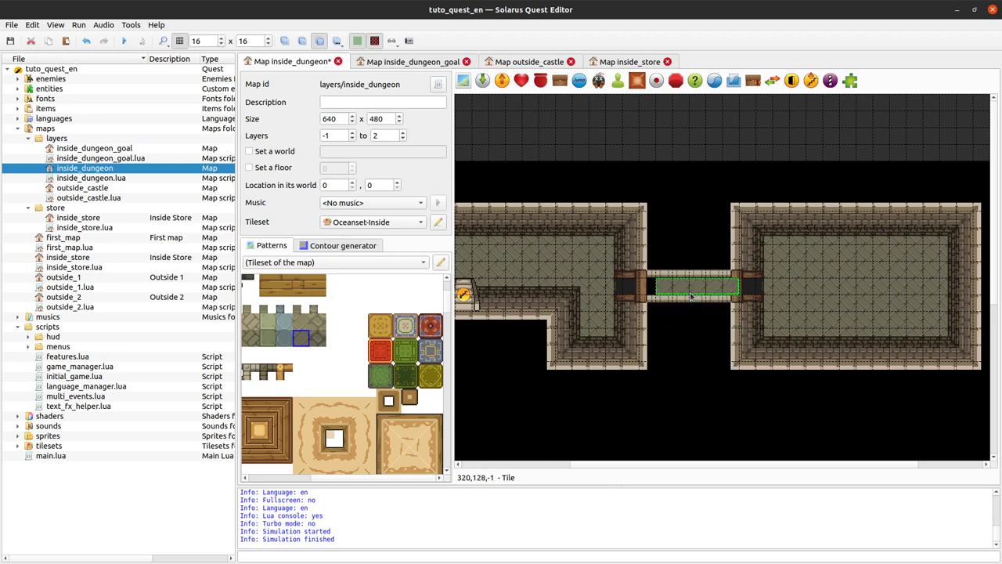
left_click(685, 291)
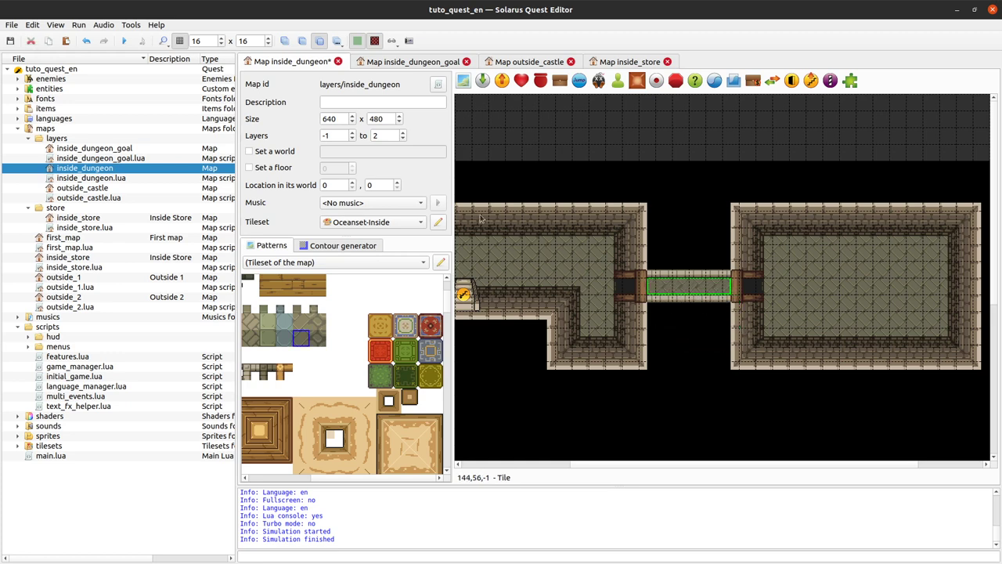
left_click(329, 135)
type("-1")
left_click(660, 253)
key("ctrl+s")
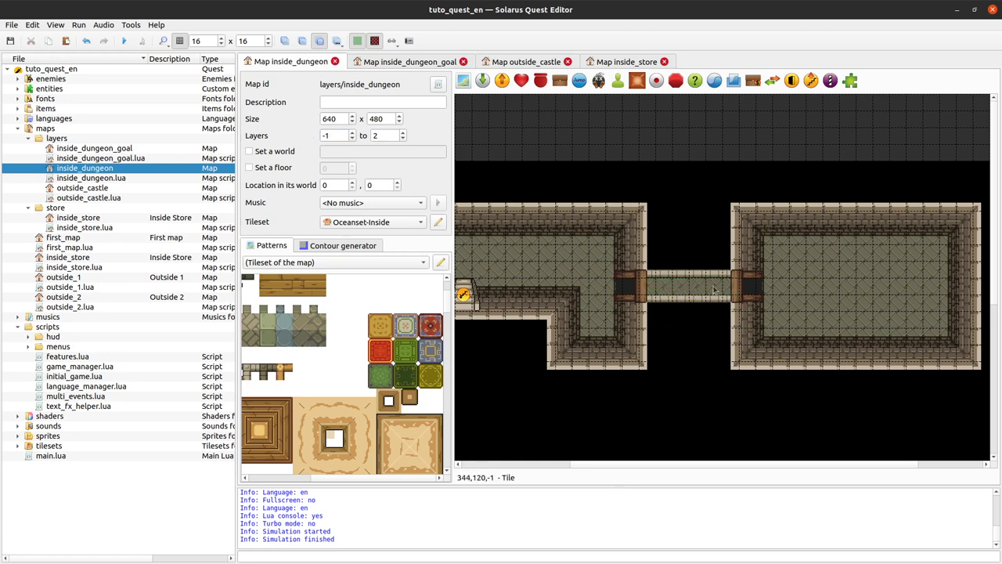
Step: Show all layers of the map again and run the quest to test the new corridor
middle_click_drag(652, 405, 674, 363)
left_click(712, 252)
left_click(716, 283)
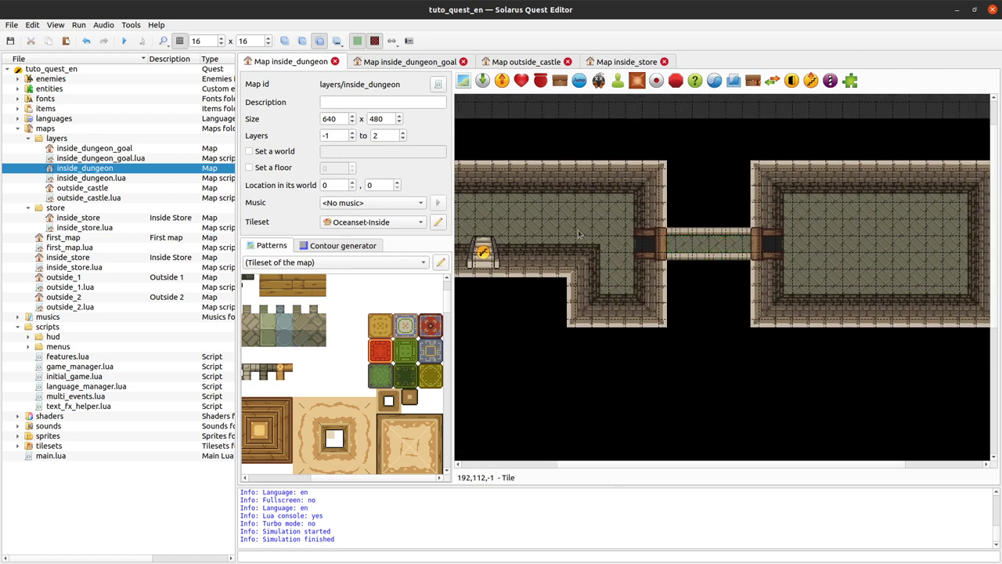
left_click(336, 41)
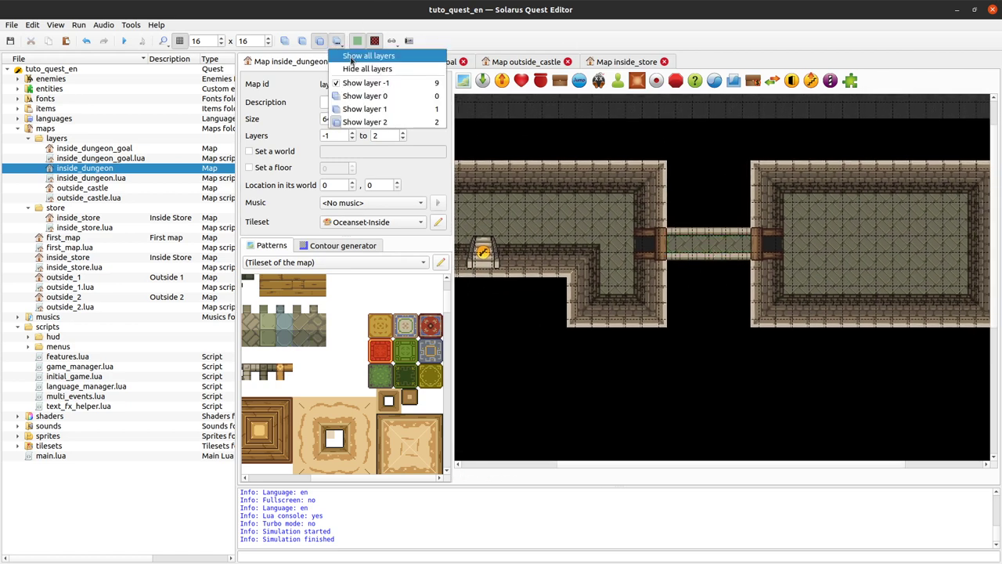
left_click(353, 60)
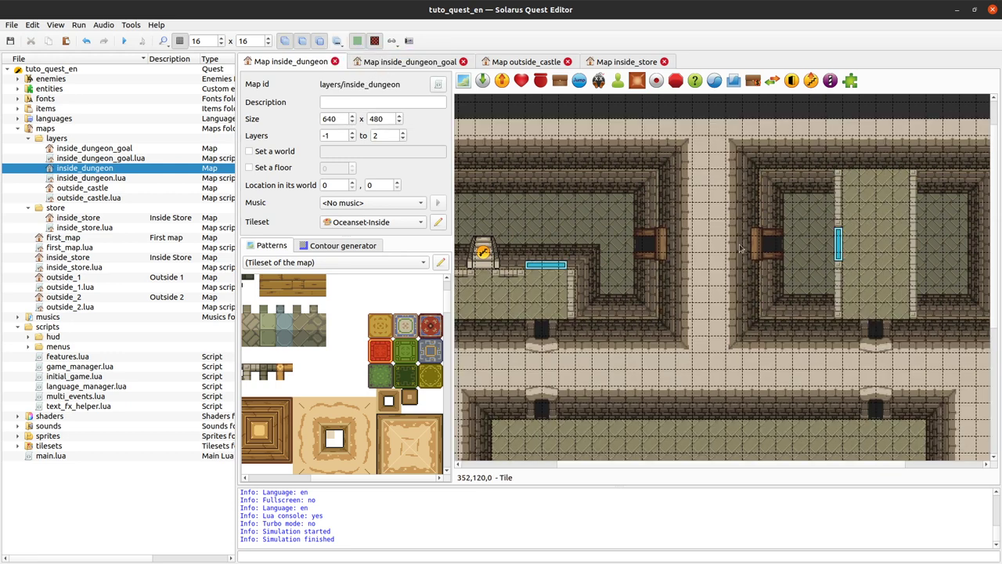
key("ctrl+g")
left_click(124, 41)
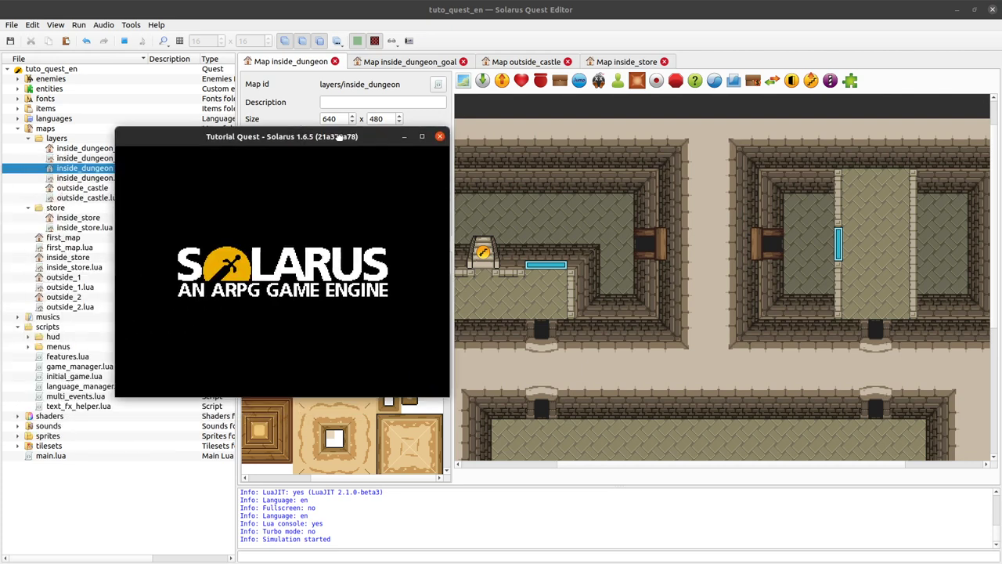
Step: Walk the hero through the north doorway into the right room and jump west off the platform to the lower floor
key("Up")
key("Right")
key("Right")
key("Up")
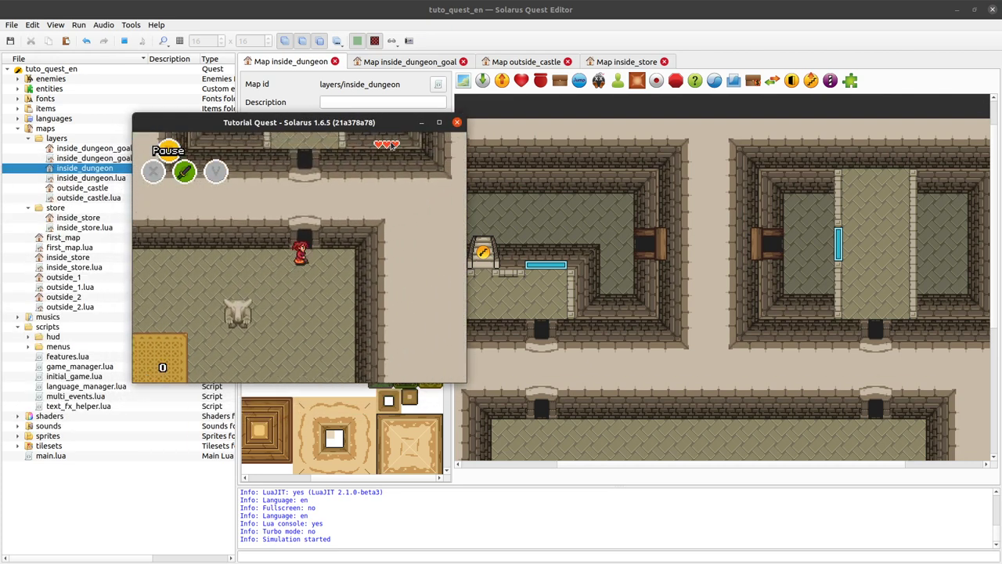
key("Up")
key("Left")
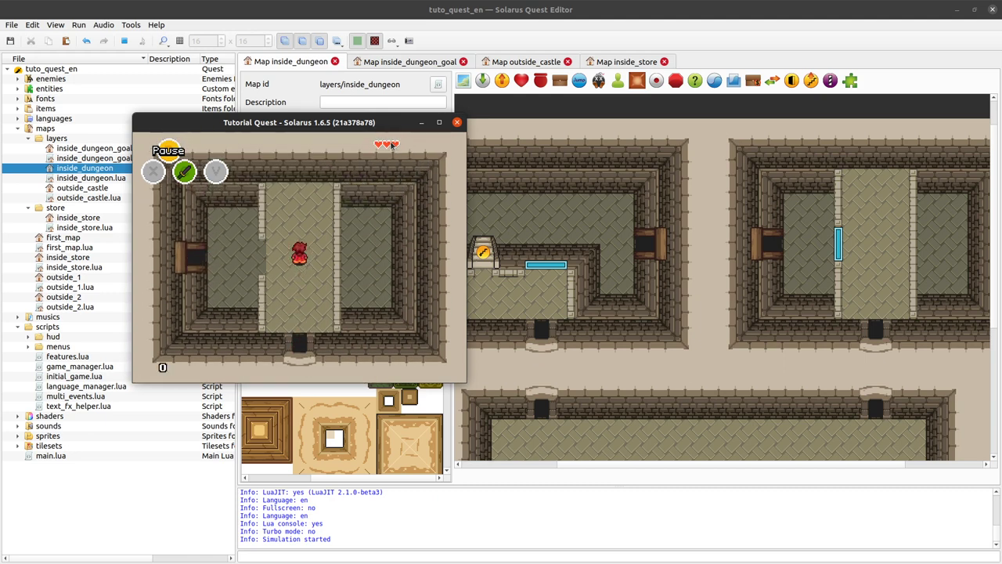
key("Left")
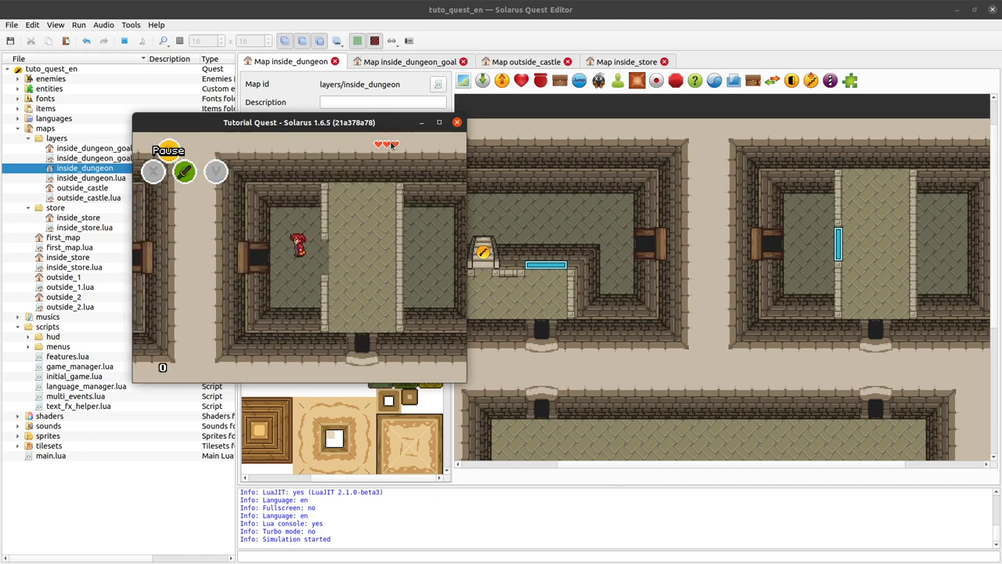
Step: Walk the hero west through the new corridor into the left room and onto the platform stairs
key("Right")
key("Down")
key("Right")
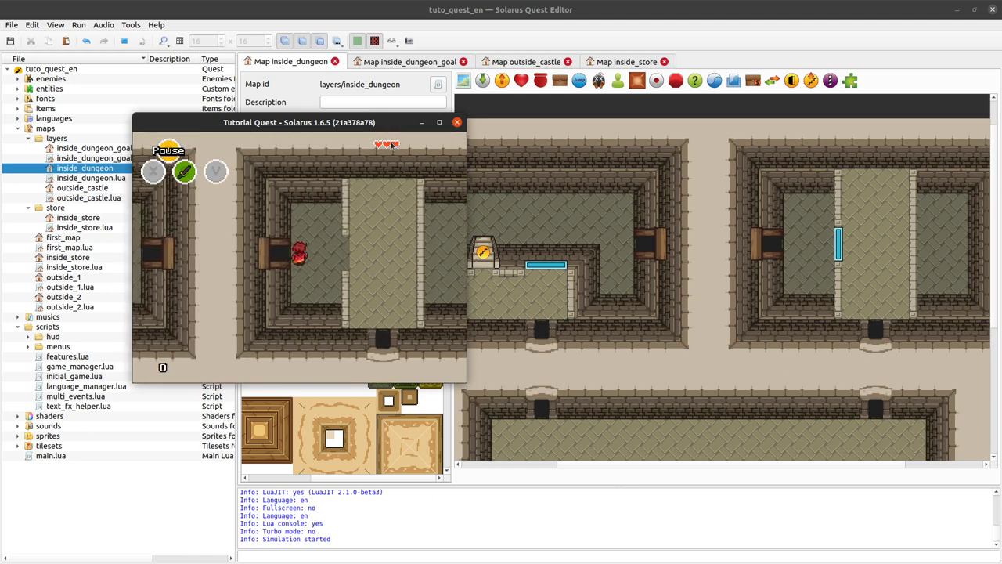
key("Left")
key("Up")
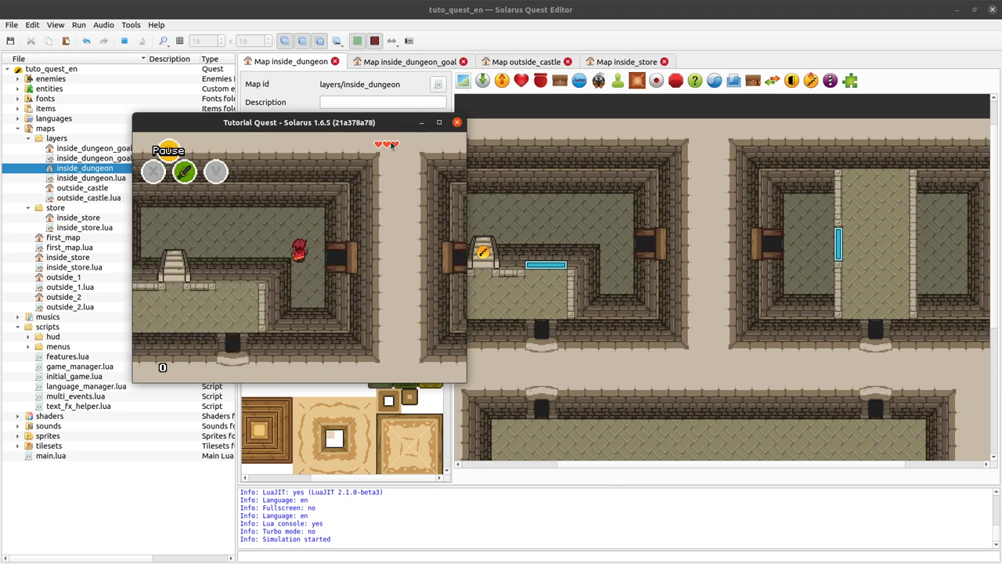
key("Down")
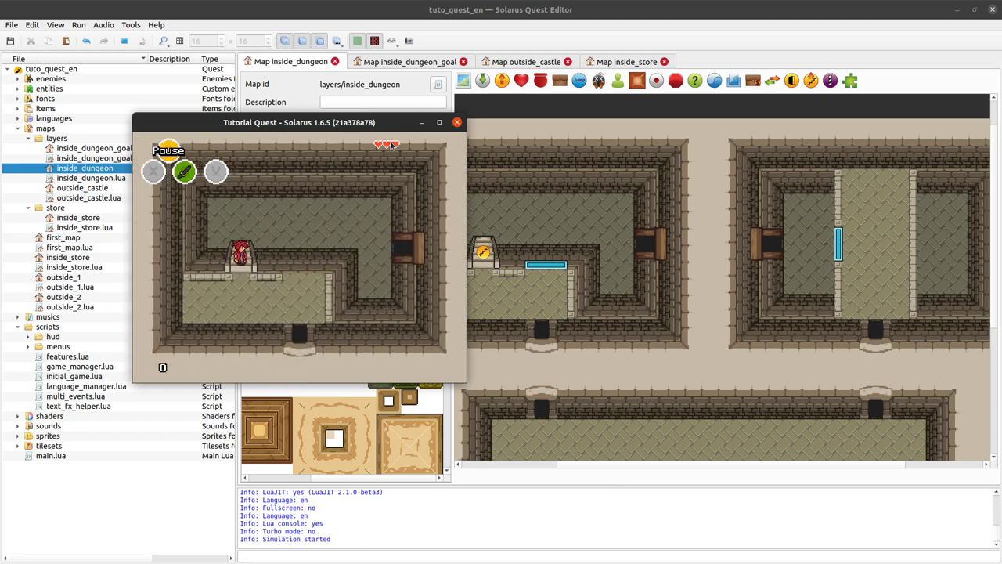
Step: Jump off the left room's platform, walk the hero back east through the corridor, and end the test run
key("Right")
key("Up")
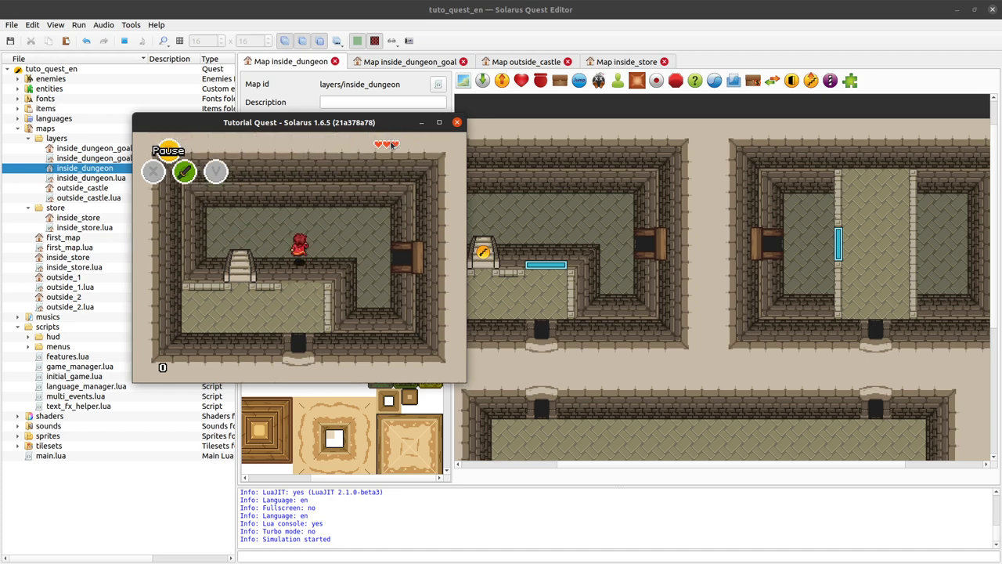
key("Right")
key("Down")
key("Right")
key("Right")
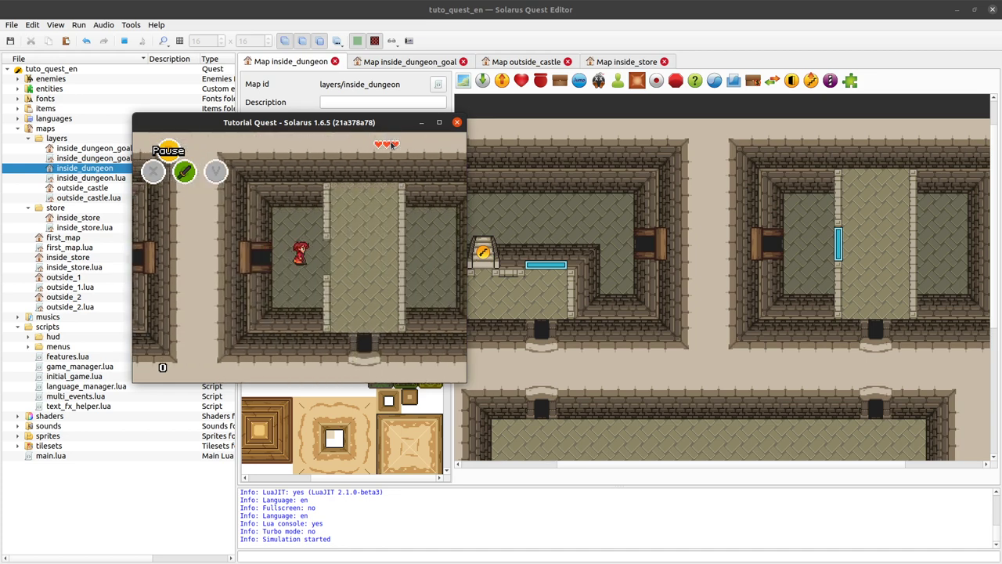
left_click(457, 123)
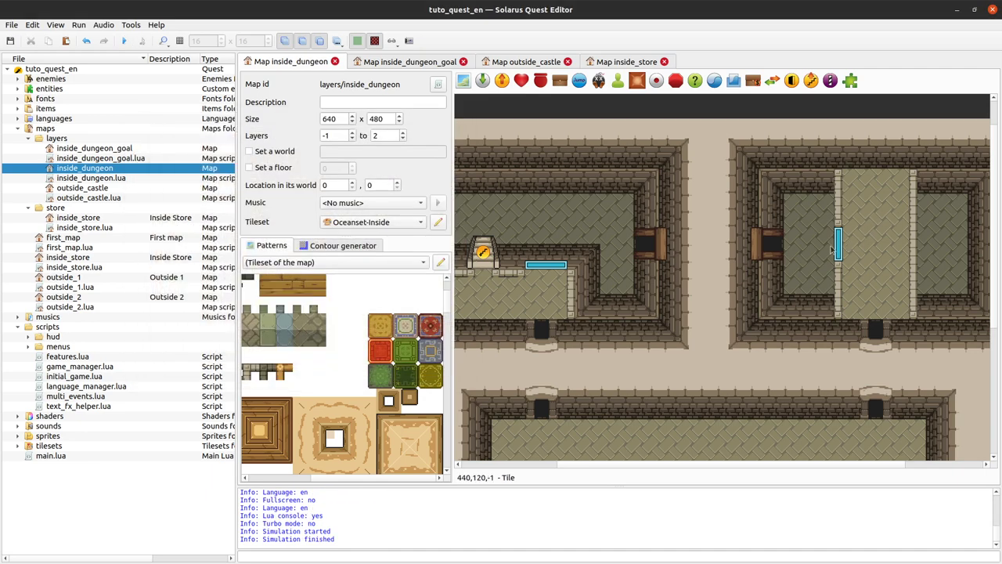
Step: Examine the doorways, jumpers and platforms of the two upper rooms with all layers shown
scroll(816, 273, "down", 3)
scroll(816, 270, "up", 4)
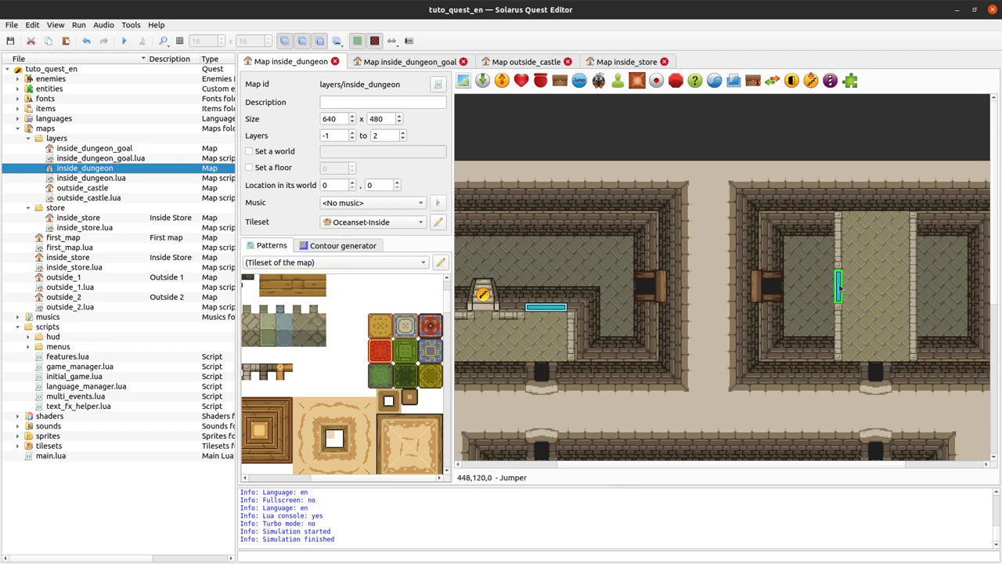
middle_click_drag(487, 341, 533, 345)
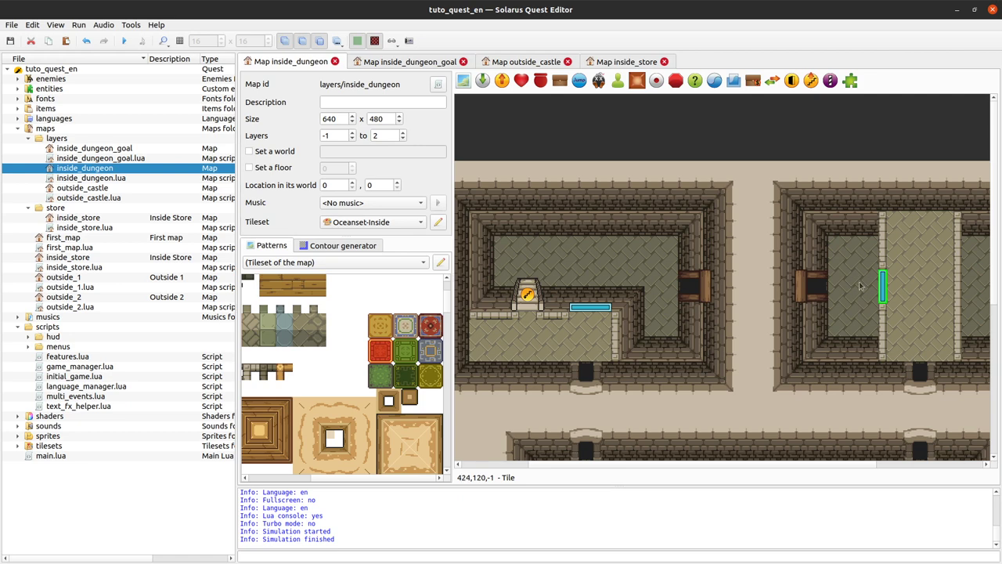
scroll(857, 296, "right", 2)
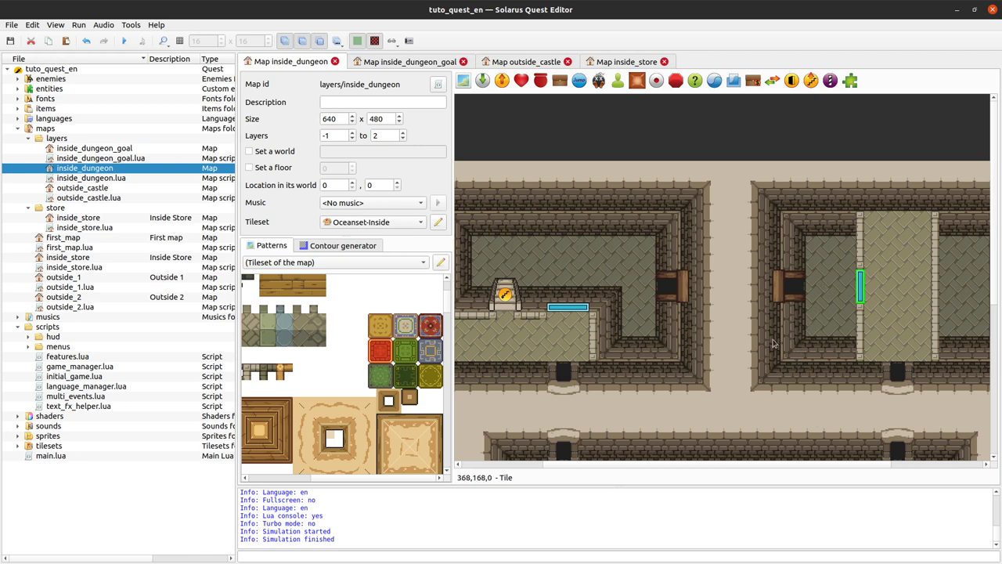
scroll(775, 341, "right", 4)
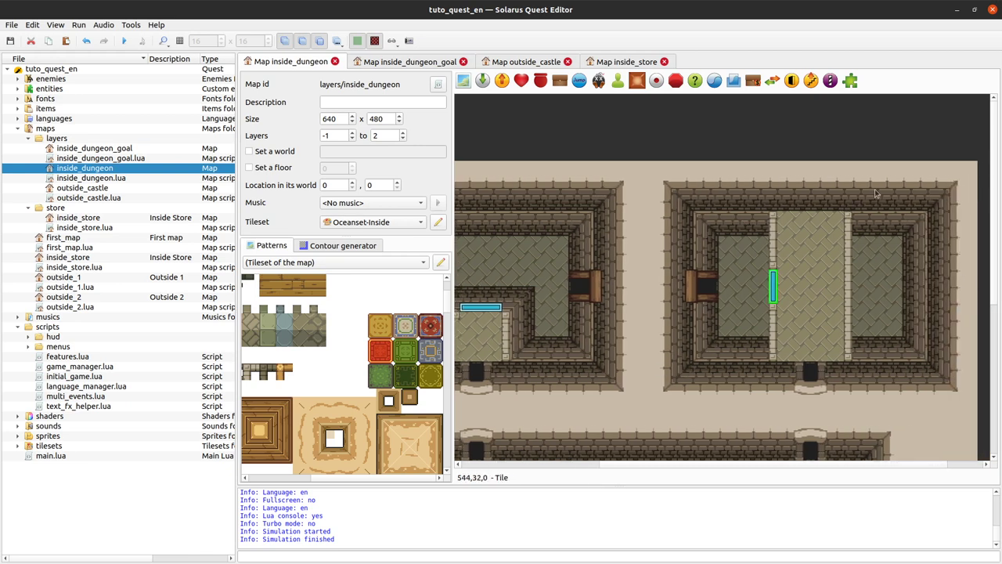
left_click(864, 140)
middle_click_drag(571, 320, 638, 322)
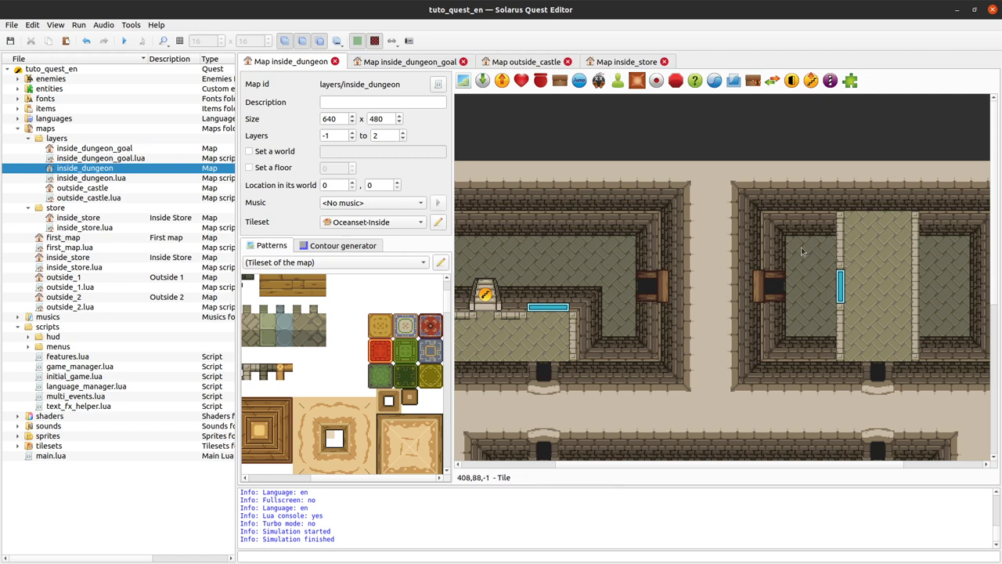
scroll(753, 380, "down", 3)
middle_click_drag(741, 268, 744, 254)
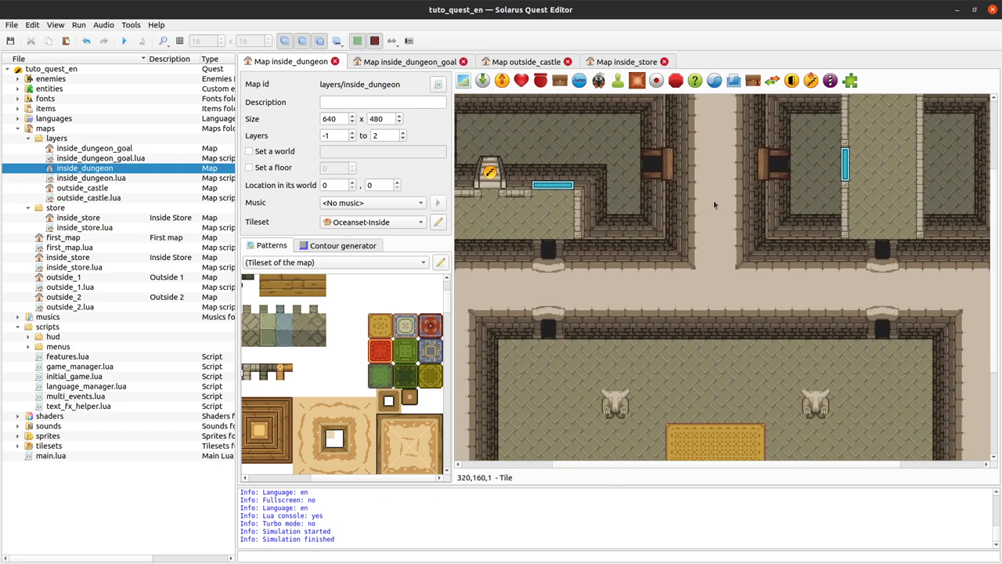
middle_click_drag(714, 205, 560, 268)
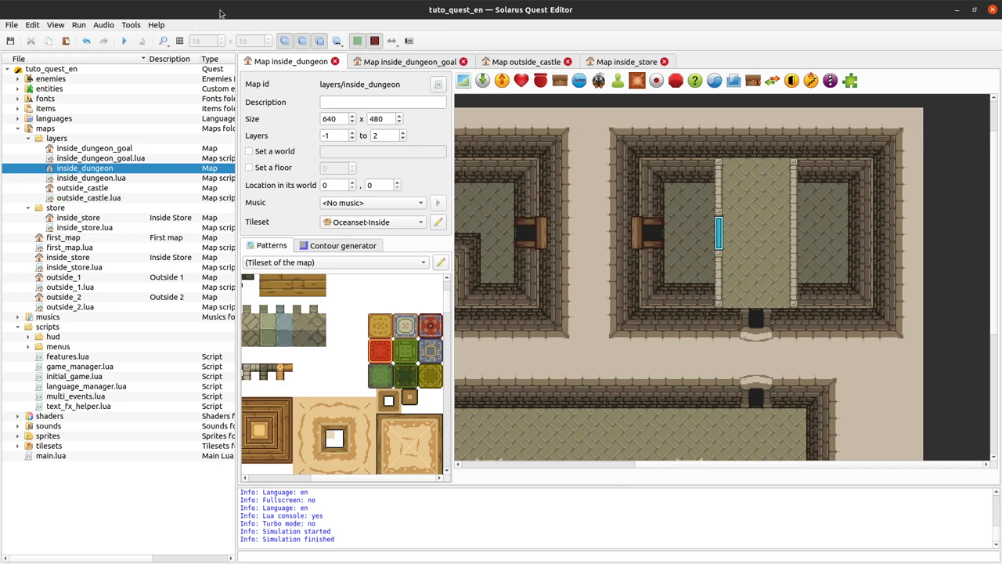
Step: Hide and restore layer 1, and hide layer 0 to inspect the corridor between the rooms on layer -1
key("1")
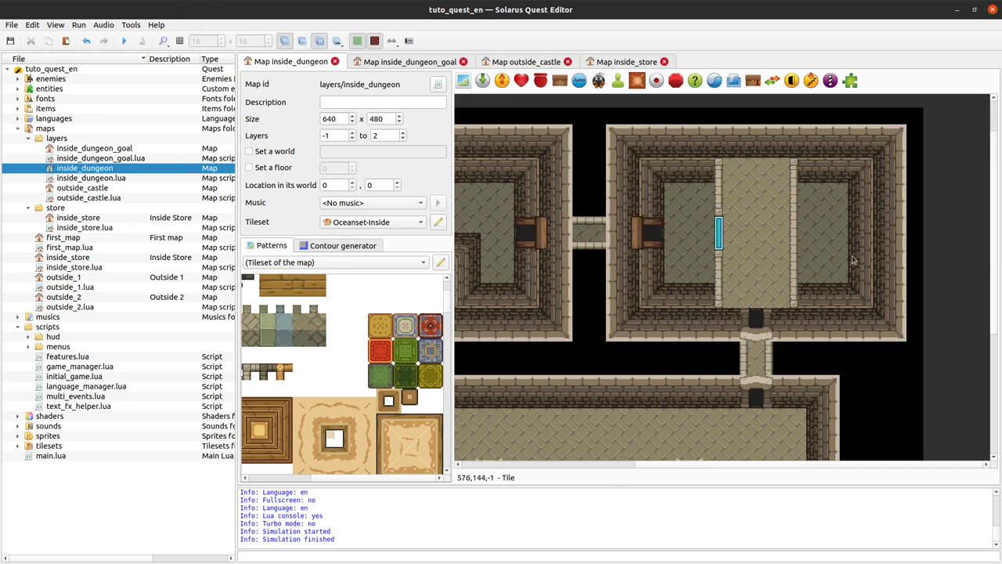
key("1")
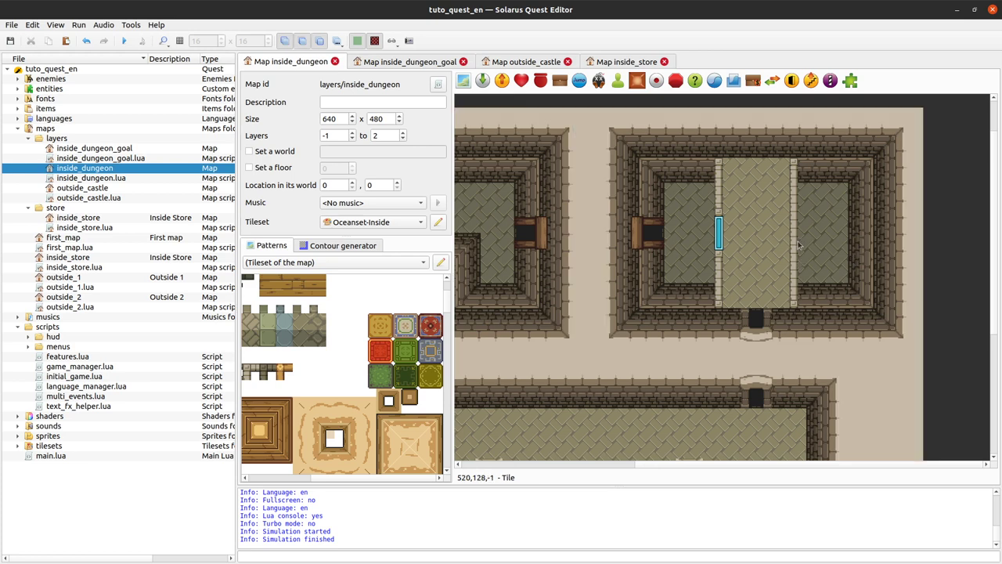
key("0")
middle_click_drag(647, 231, 765, 267)
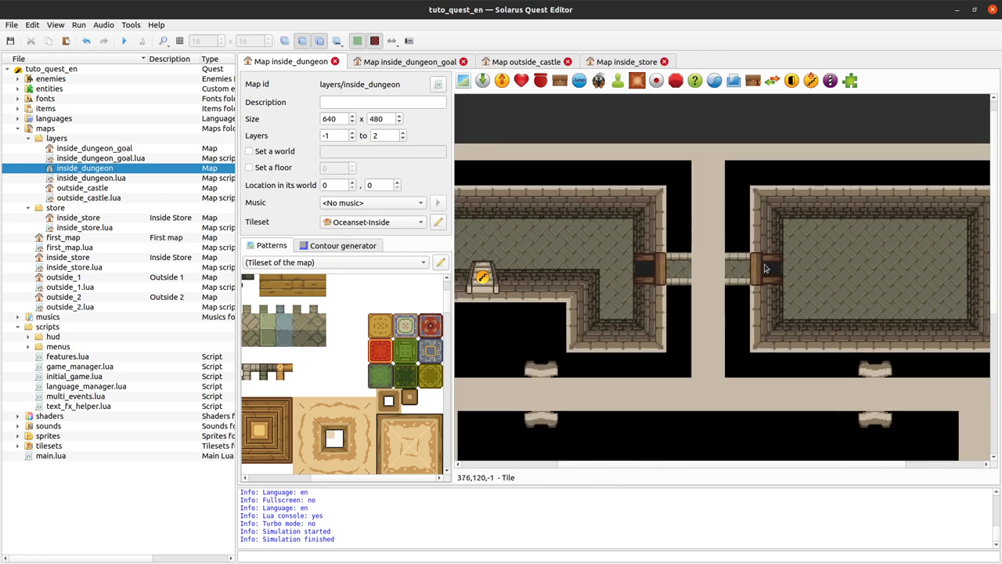
Step: Show layer 0 again, and hide and restore layer -1 to inspect the lower floors of the two upper rooms
key("0")
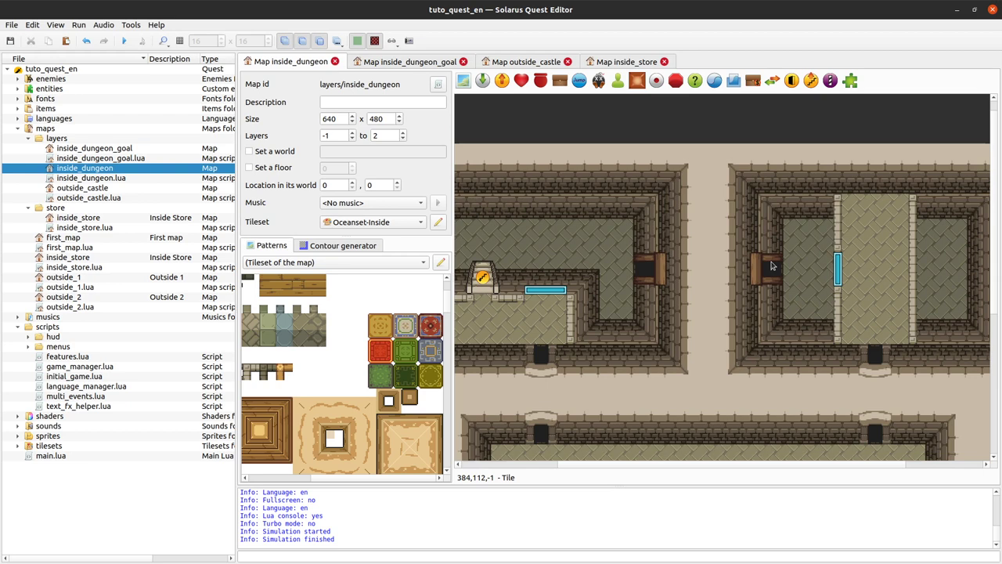
key("1")
key("1")
key("1")
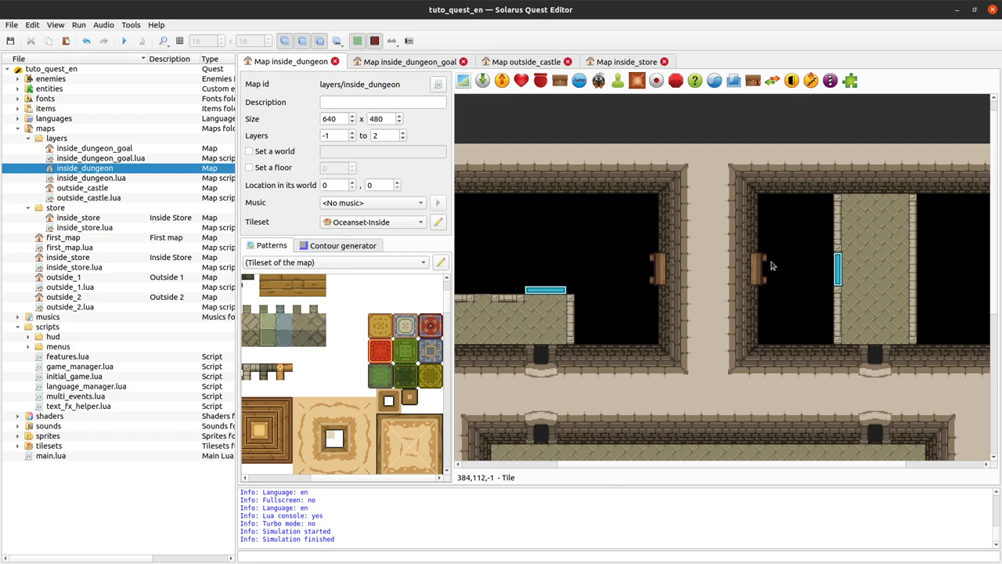
key("1")
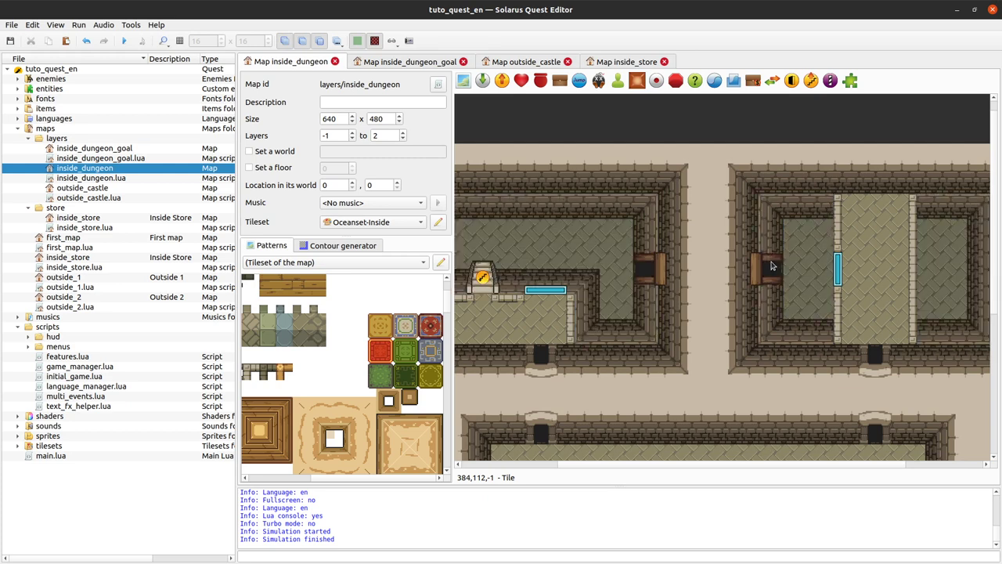
left_click(339, 41)
left_click(655, 118)
Step: Select the right room's lower floor and raised platform floor tiles, separately and together, to compare them, and clear the selection
scroll(932, 270, "right", 5)
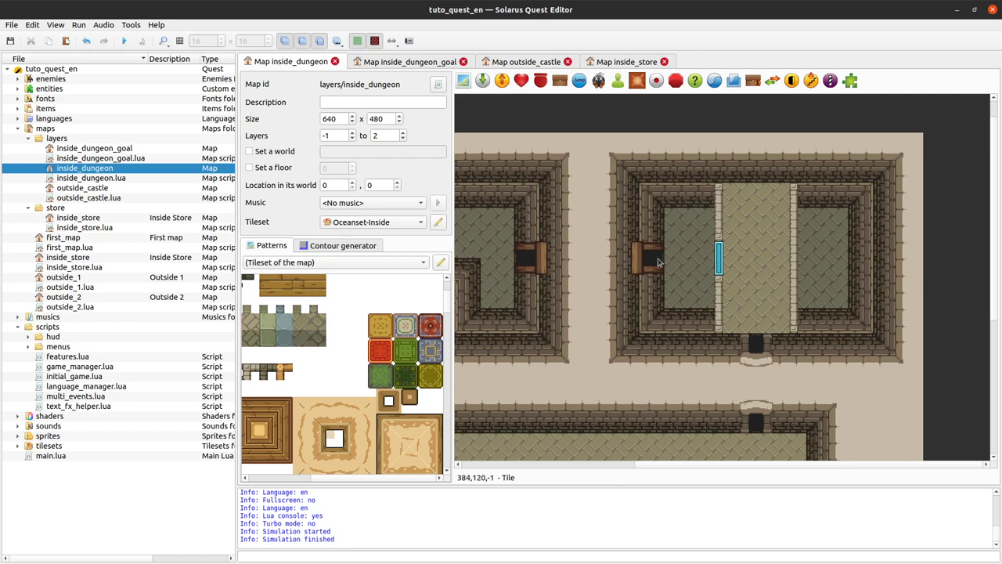
left_click(822, 239)
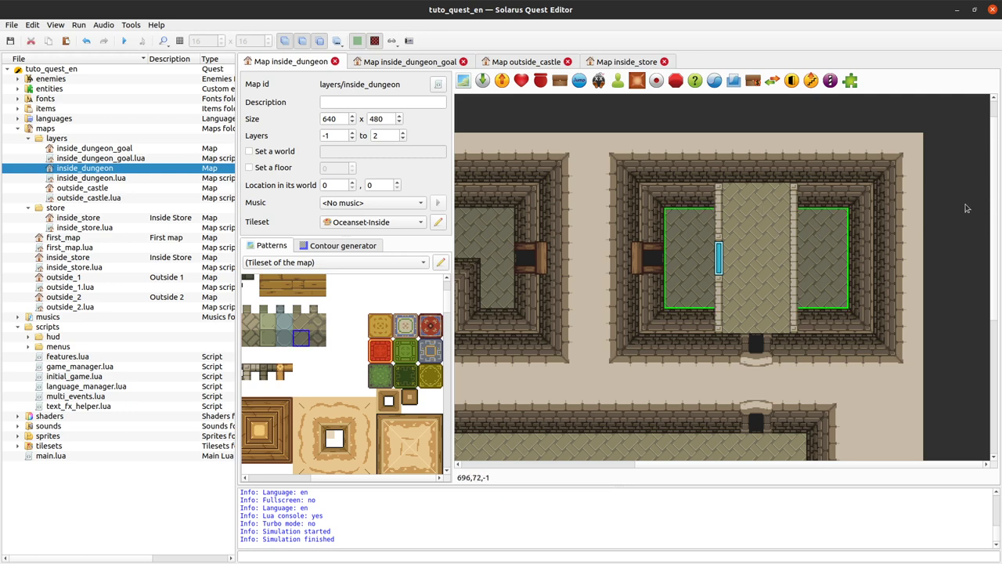
left_click(954, 246)
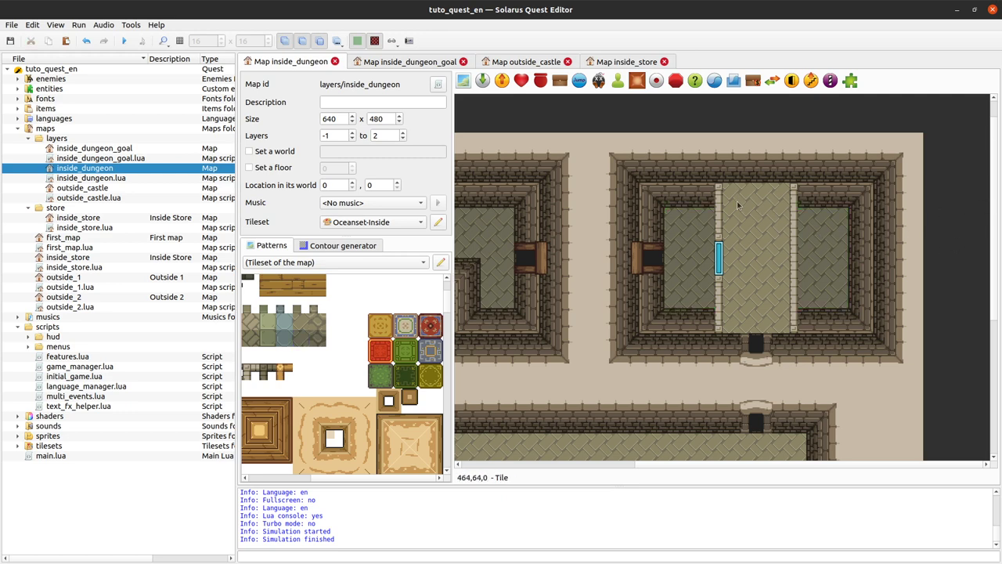
left_click(750, 227)
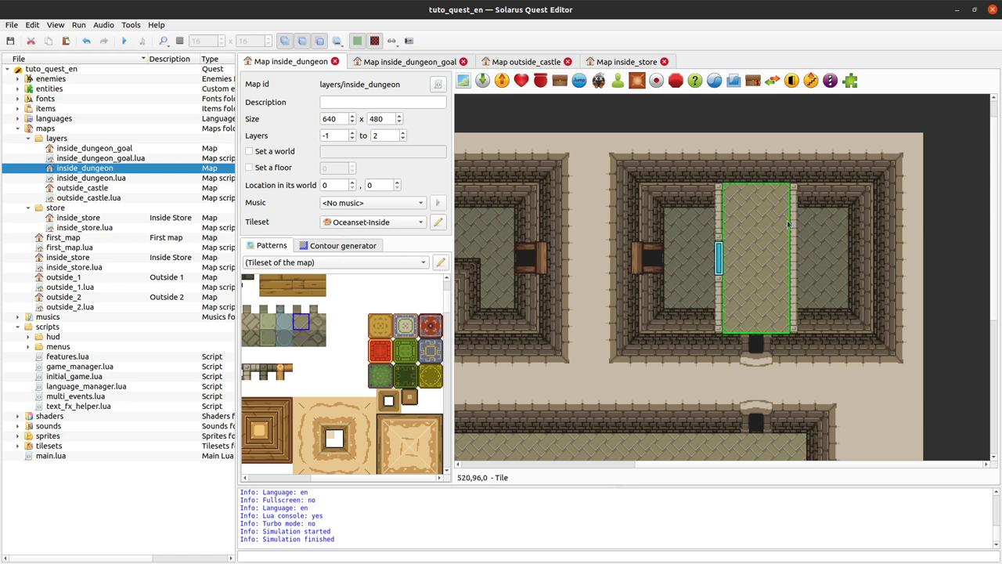
left_click(828, 237, "ctrl")
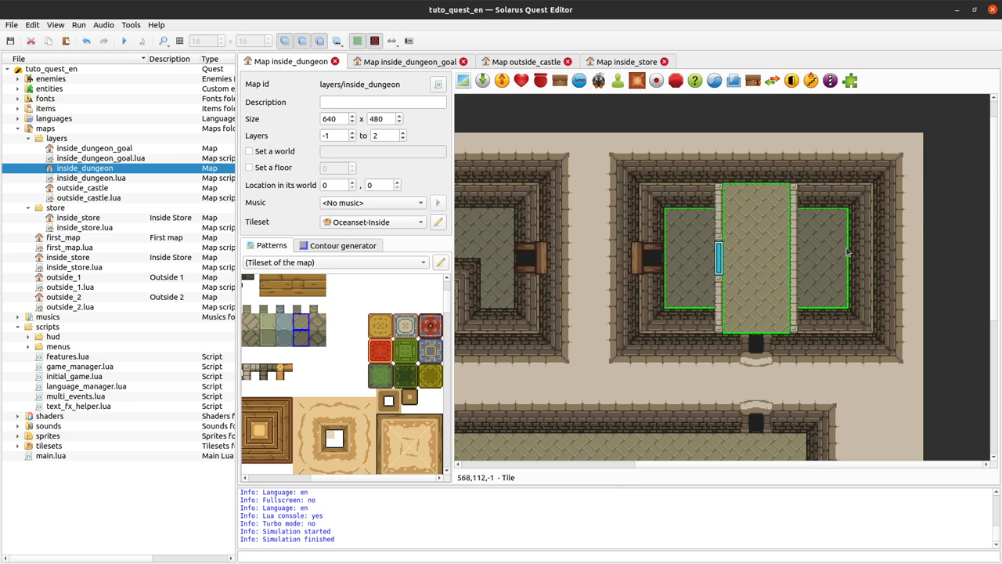
left_click(954, 294)
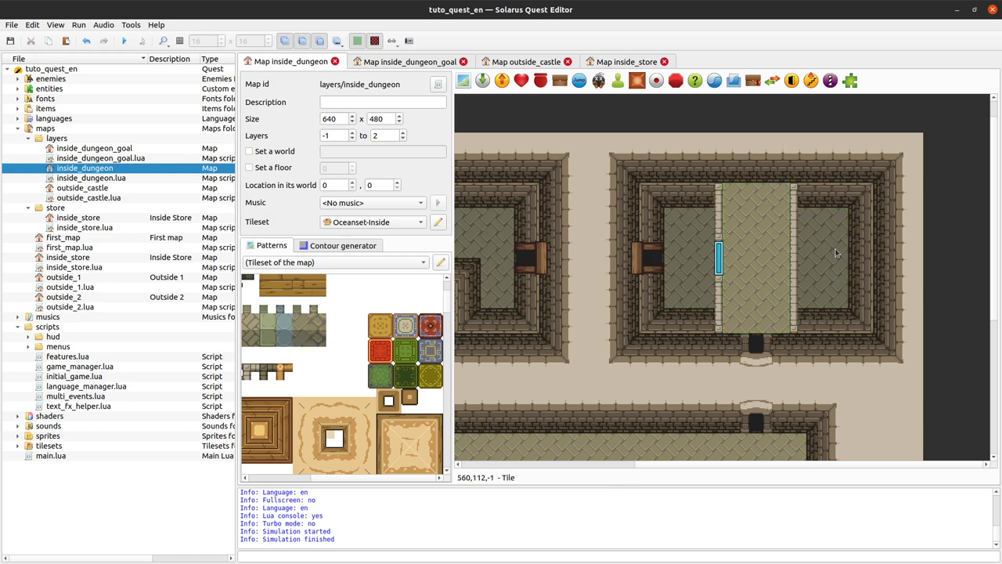
Step: Look over the dungeon's upper rooms and main hall, and switch to the outside_castle map to view the castle
middle_click_drag(720, 332, 896, 215)
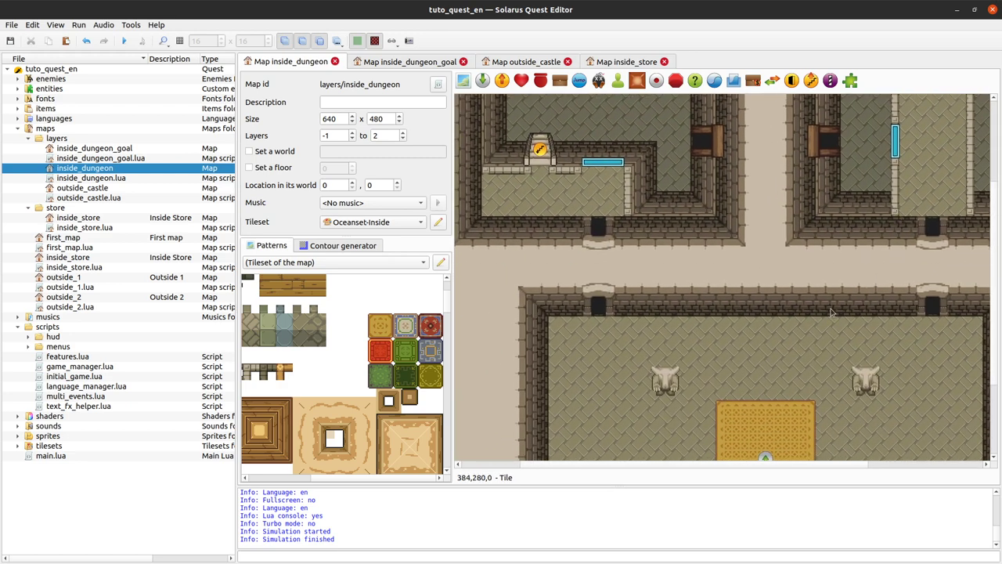
middle_click_drag(837, 264, 807, 340)
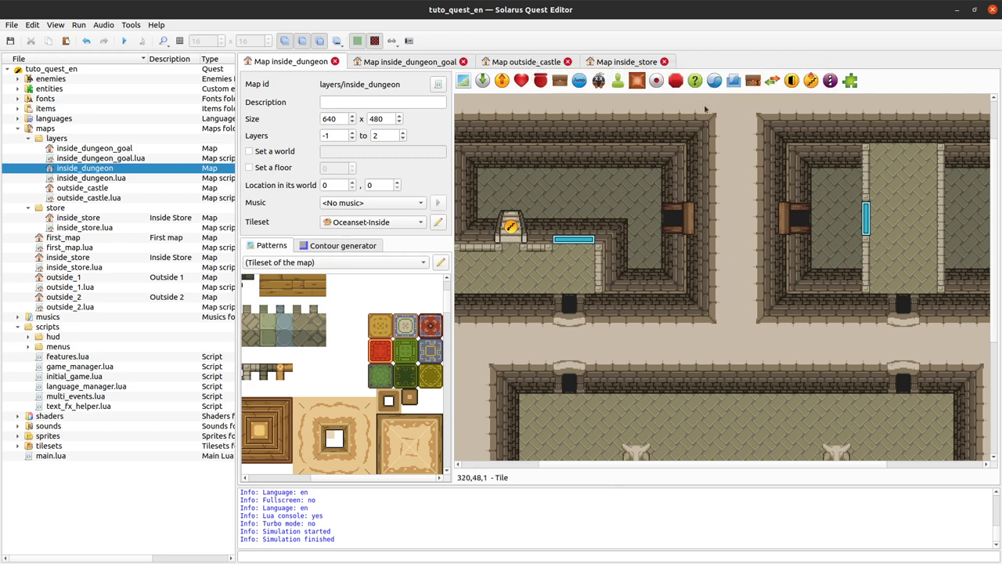
left_click(540, 61)
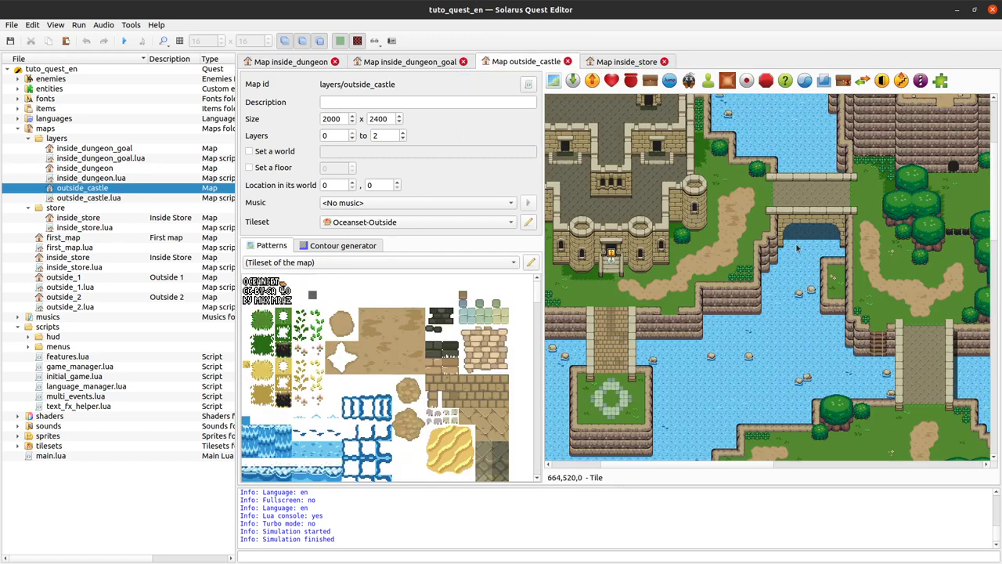
middle_click_drag(646, 294, 733, 309)
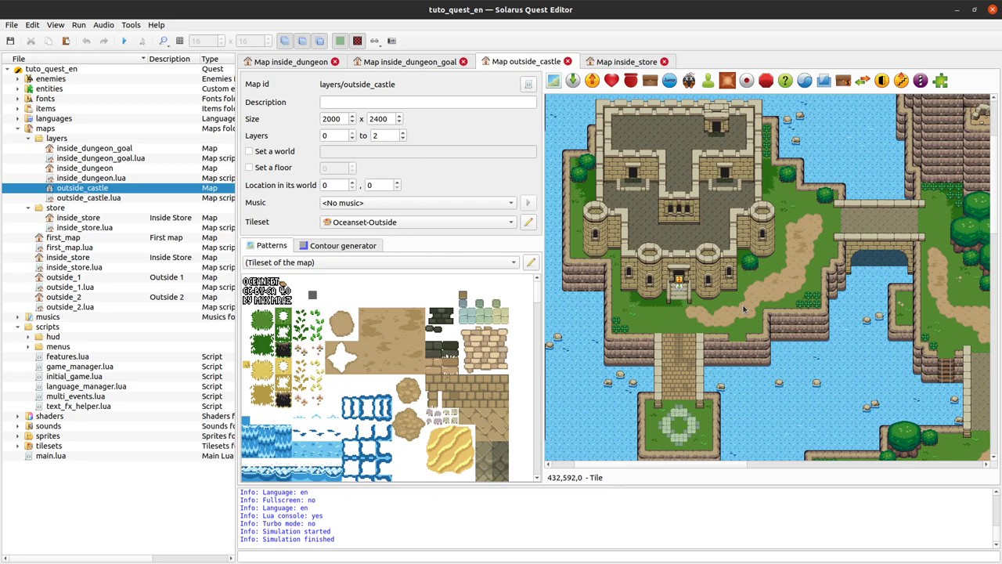